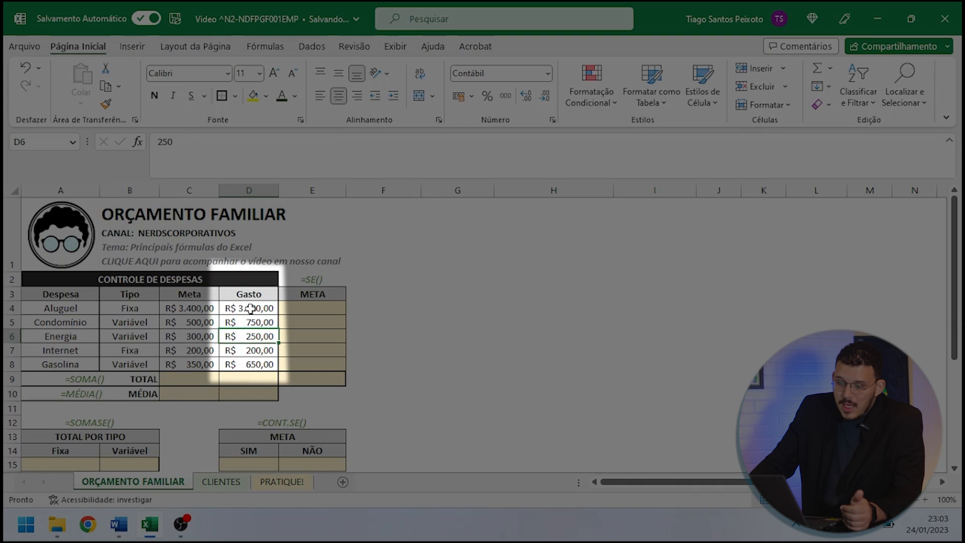
drag(248, 308, 258, 364)
click(261, 308)
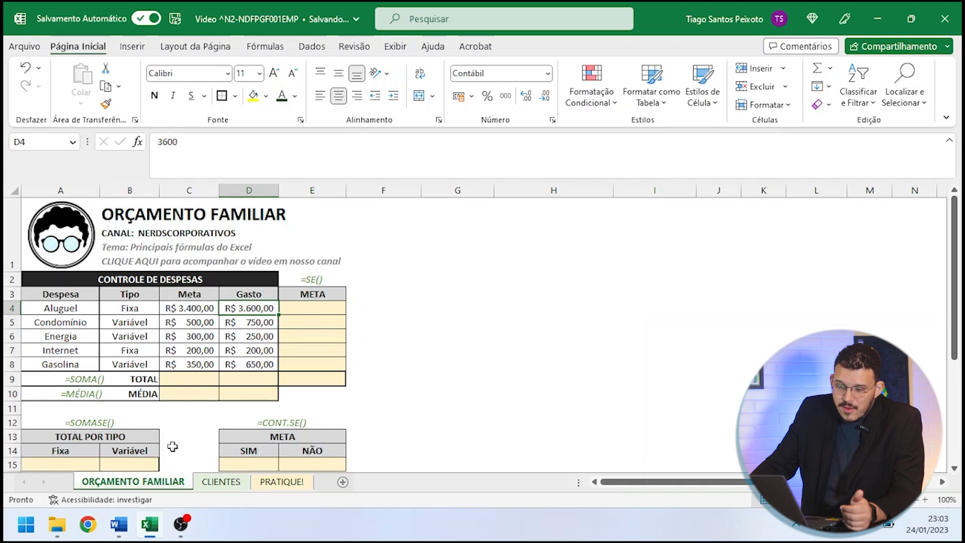
drag(316, 305, 318, 388)
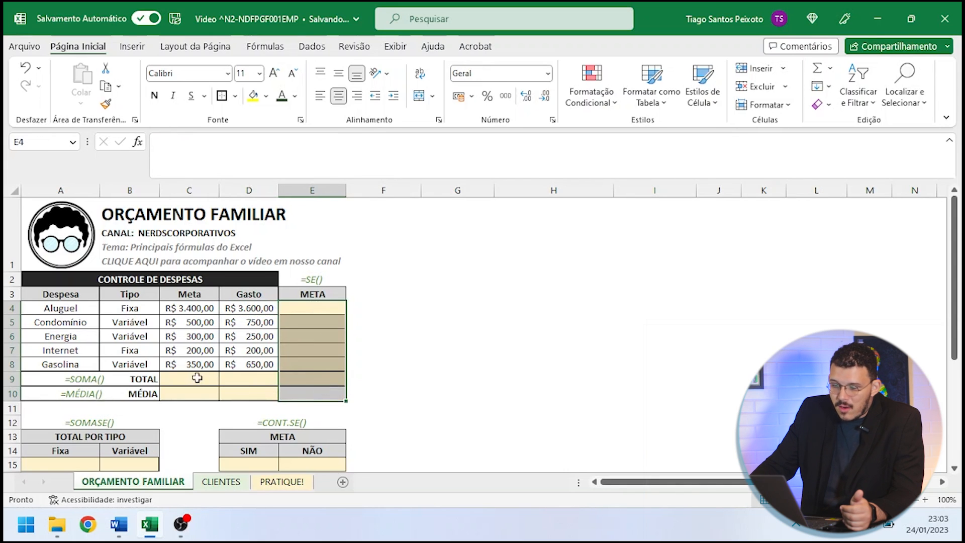
drag(202, 379, 231, 394)
drag(81, 463, 145, 463)
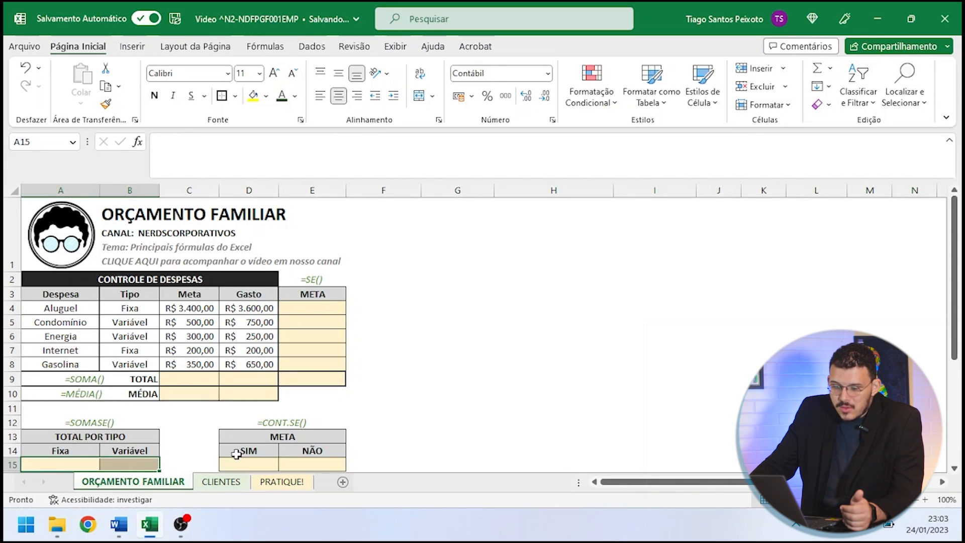
click(302, 365)
- Total the Meta column in C9 by adding the cells one by one with =C4+C5+C6+C7+C8
click(195, 380)
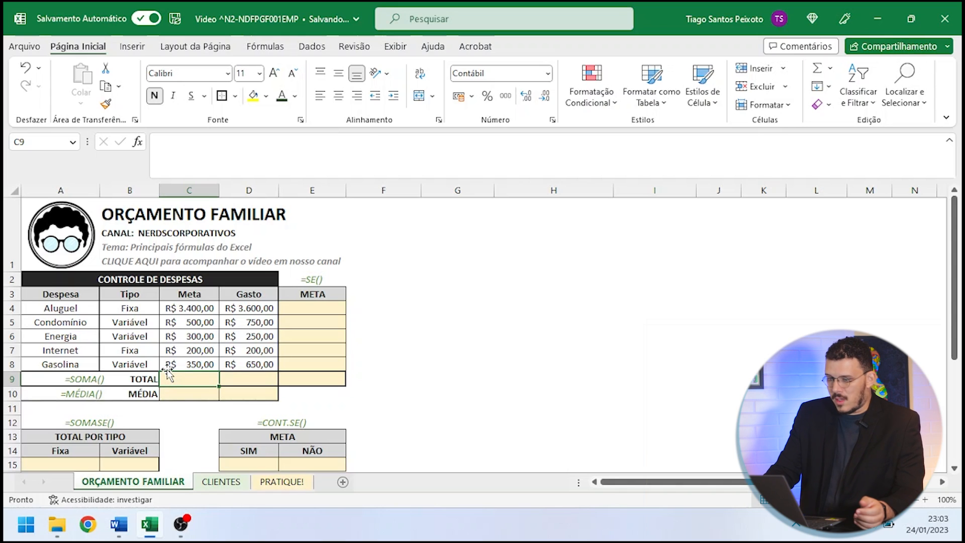
text(=)
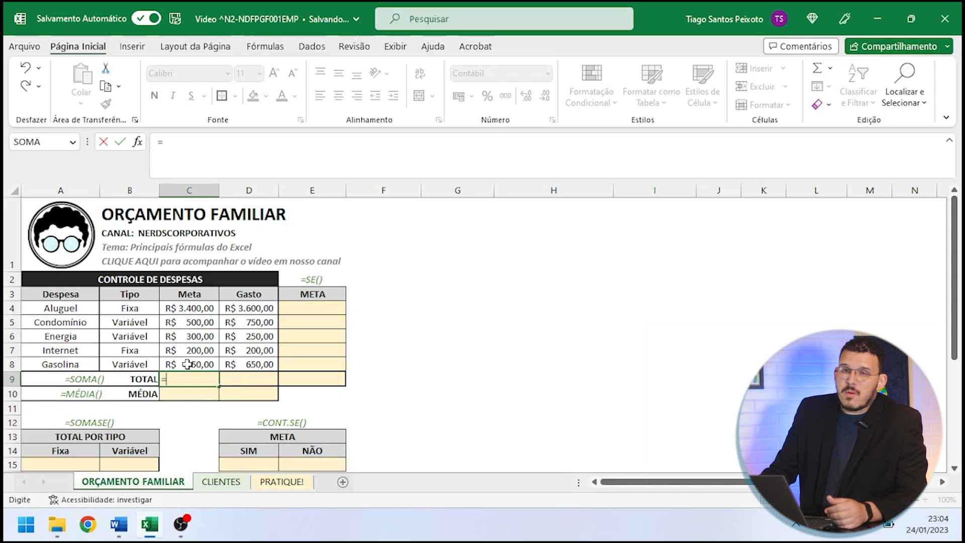
key(Escape)
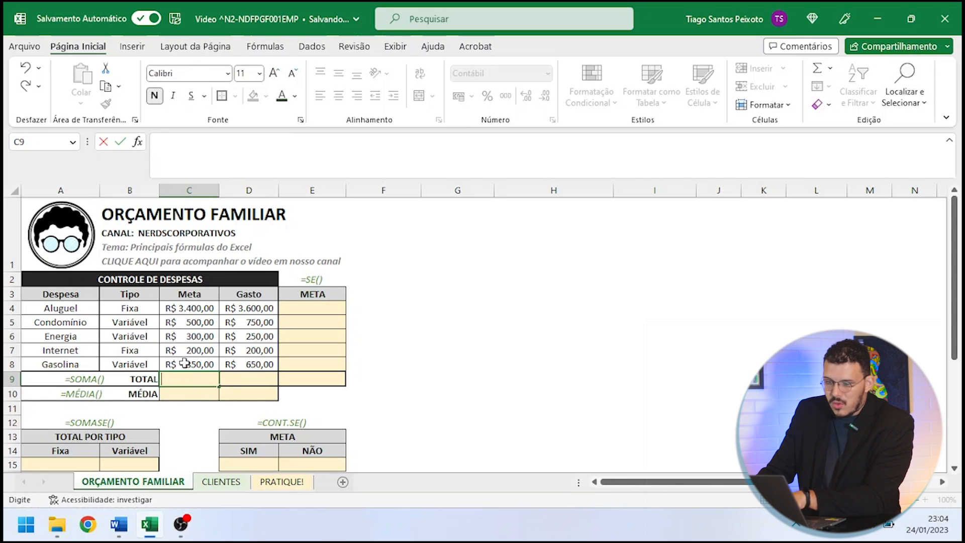
text(=)
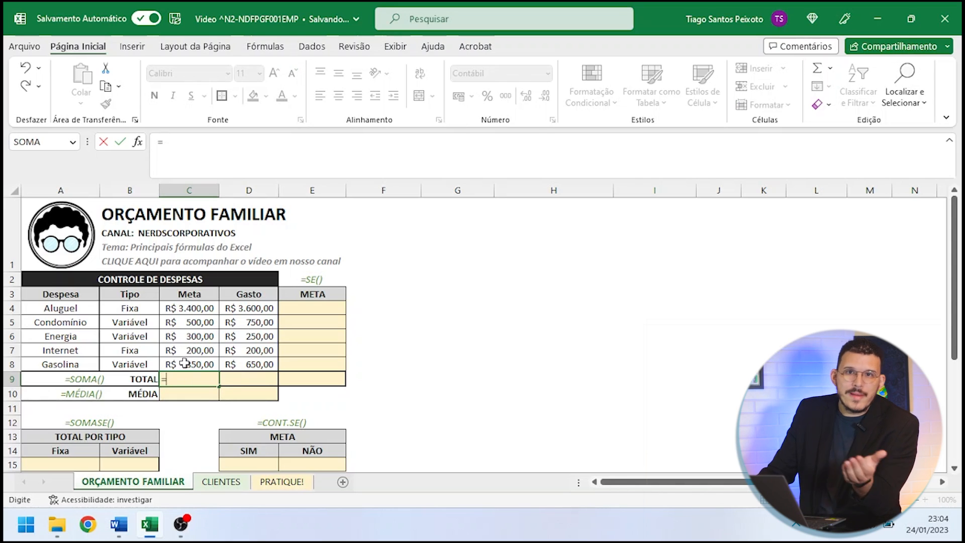
click(199, 308)
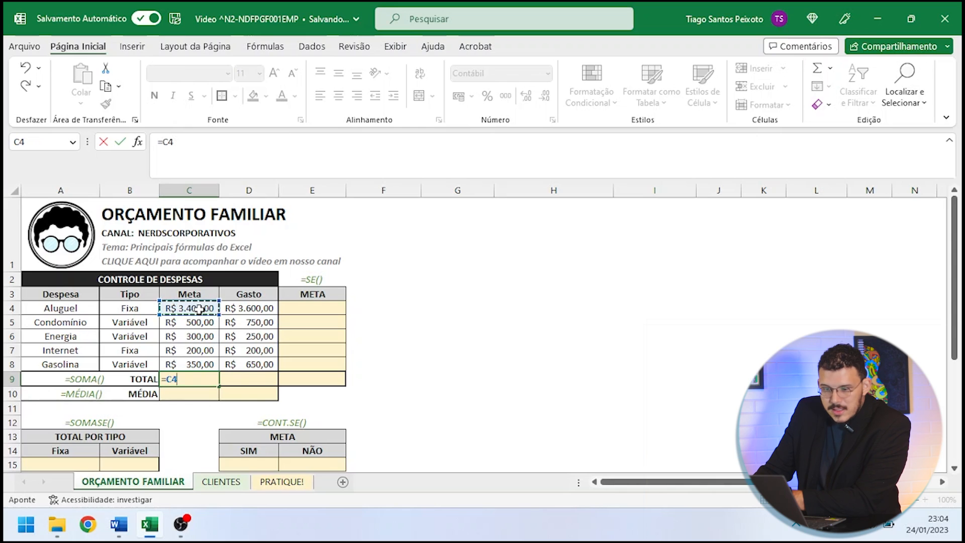
text(+)
click(199, 322)
text(+)
click(200, 336)
text(+)
click(200, 350)
text(+)
click(200, 363)
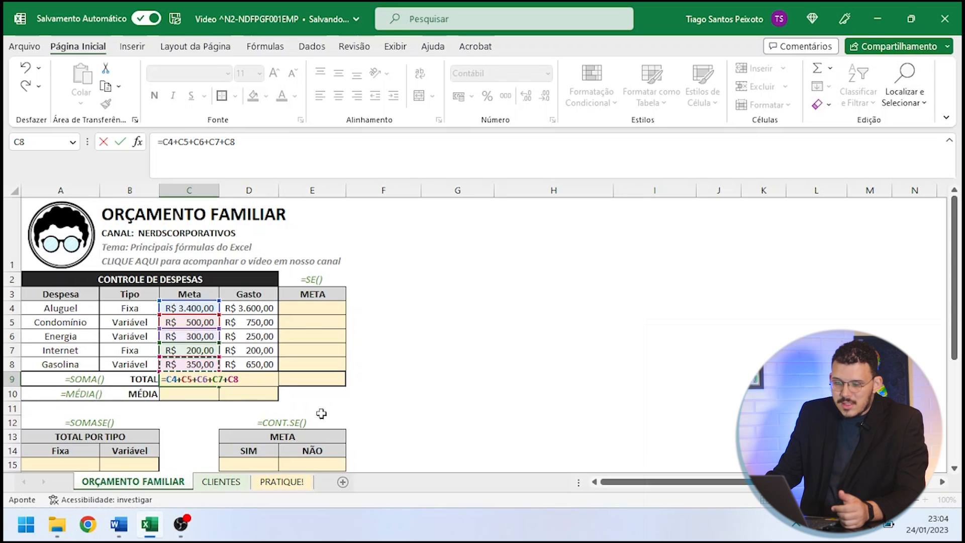
key(Return)
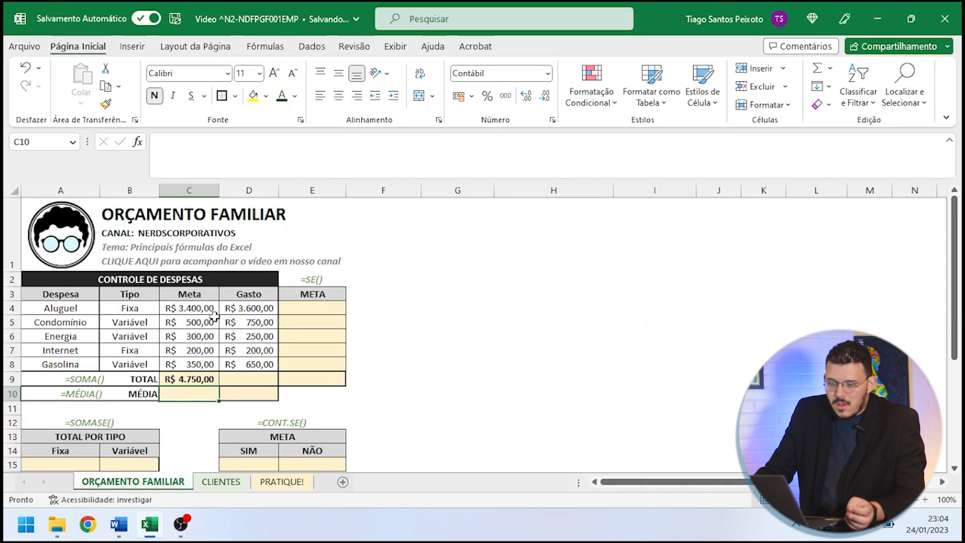
- Replace the cell-by-cell addition in C9 with the range formula =SOMA(C4:C8)
click(206, 379)
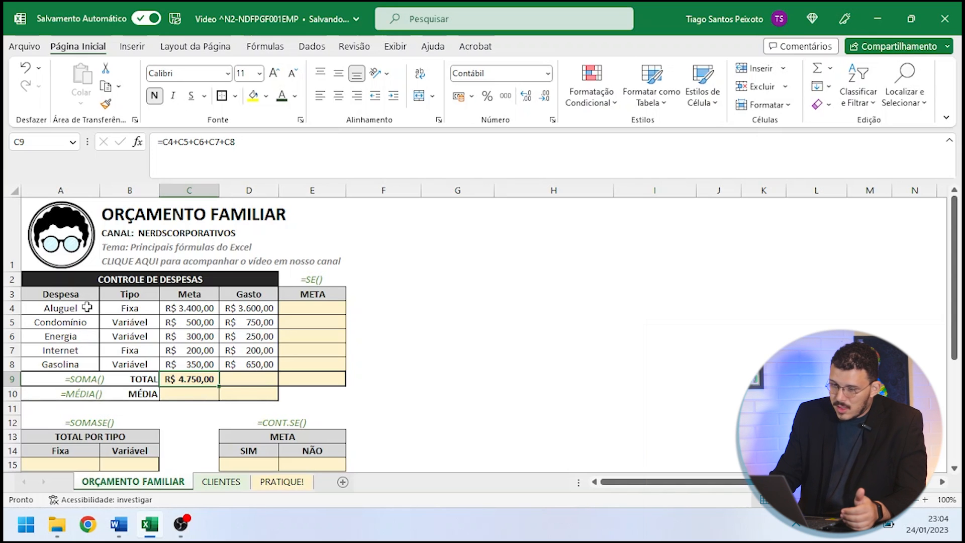
key(Delete)
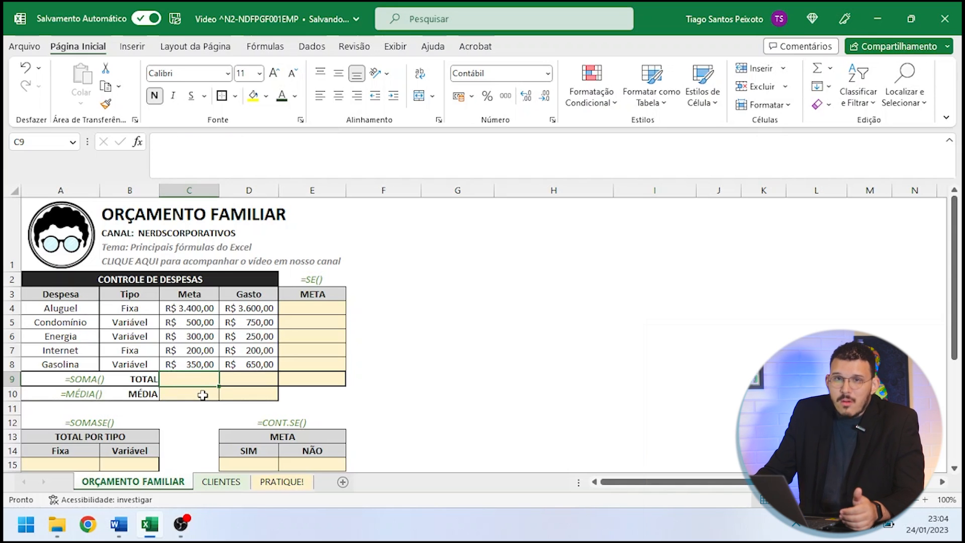
text(=)
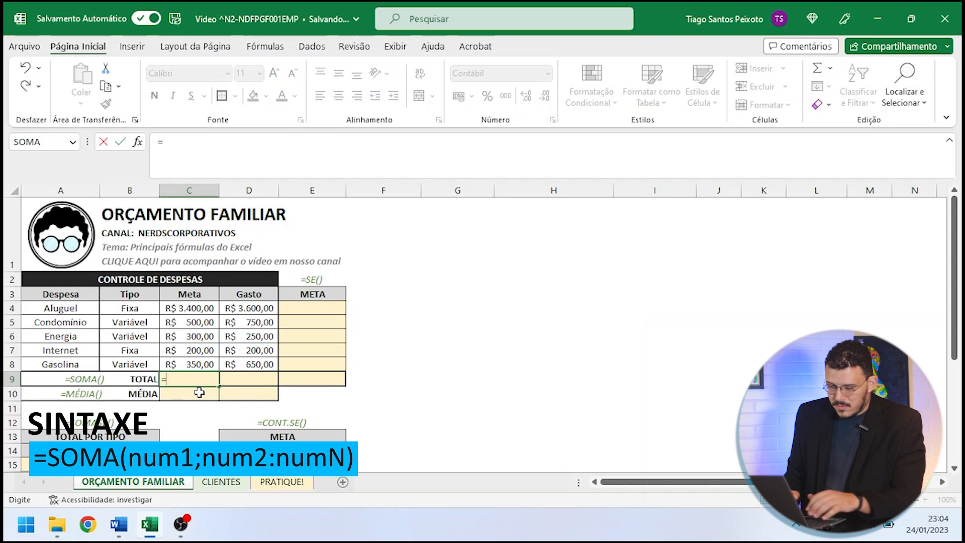
text(soma()
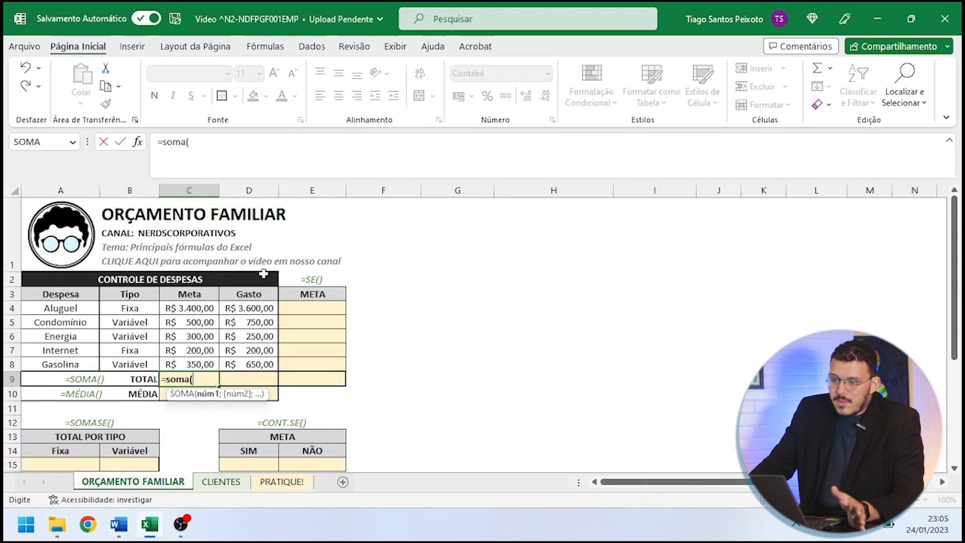
click(203, 308)
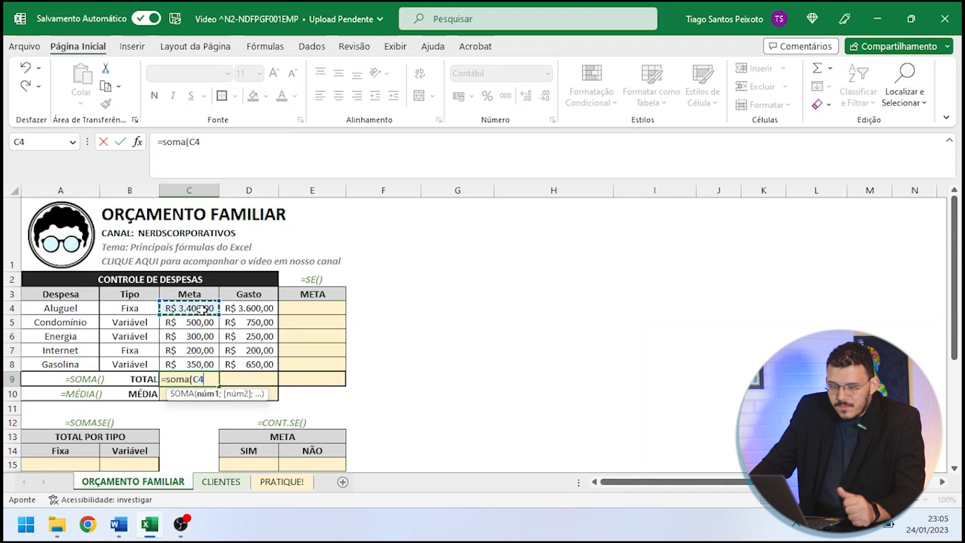
drag(203, 308, 207, 363)
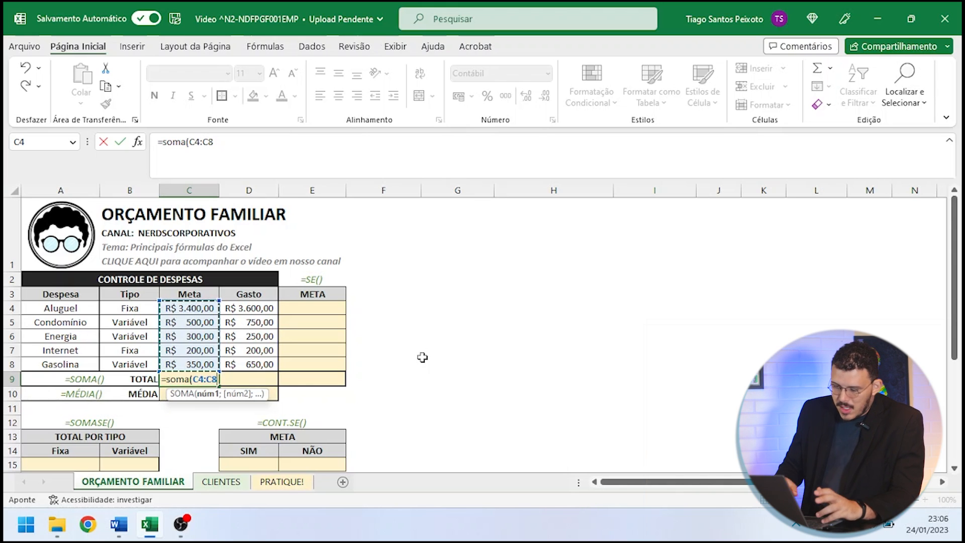
text())
key(Return)
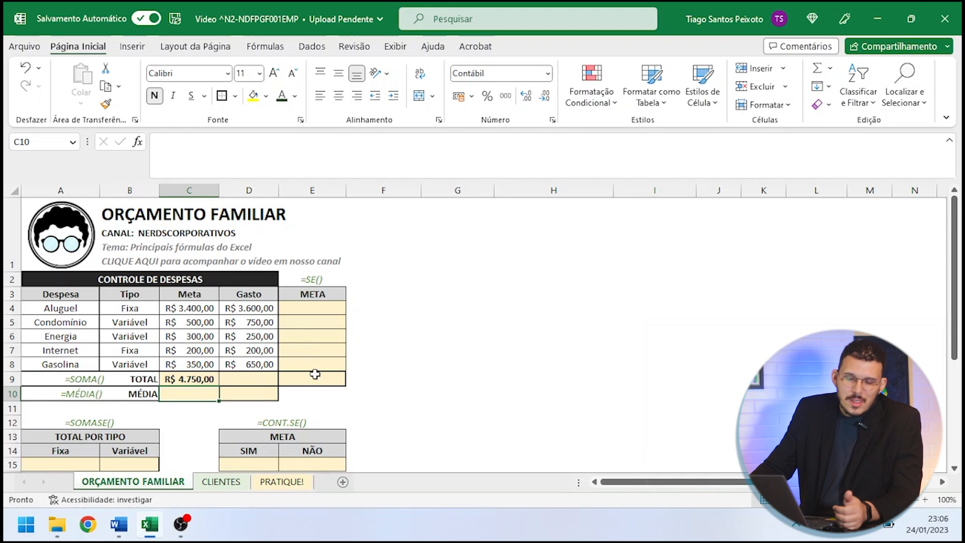
- Total the Gasto column in D9 with =SOMA(D4:D8)
click(250, 381)
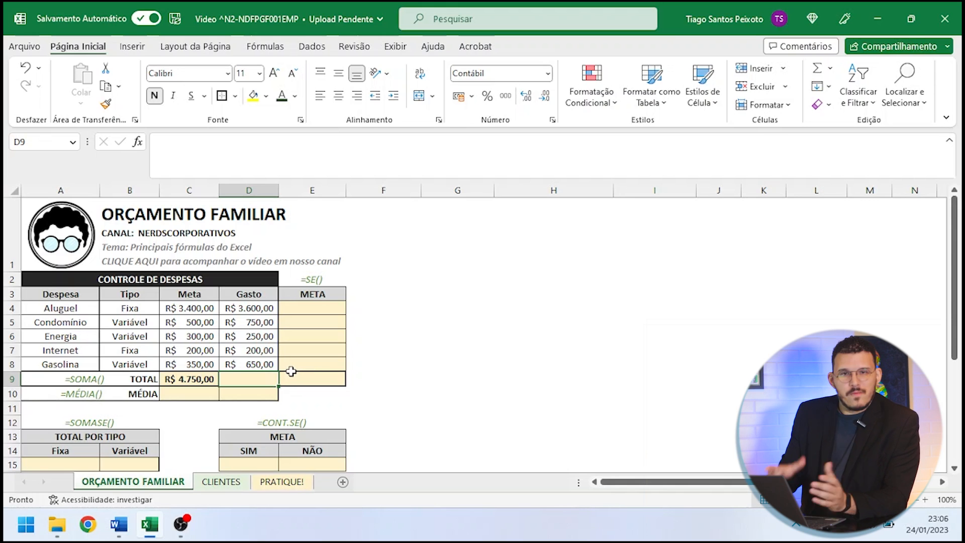
text(=som)
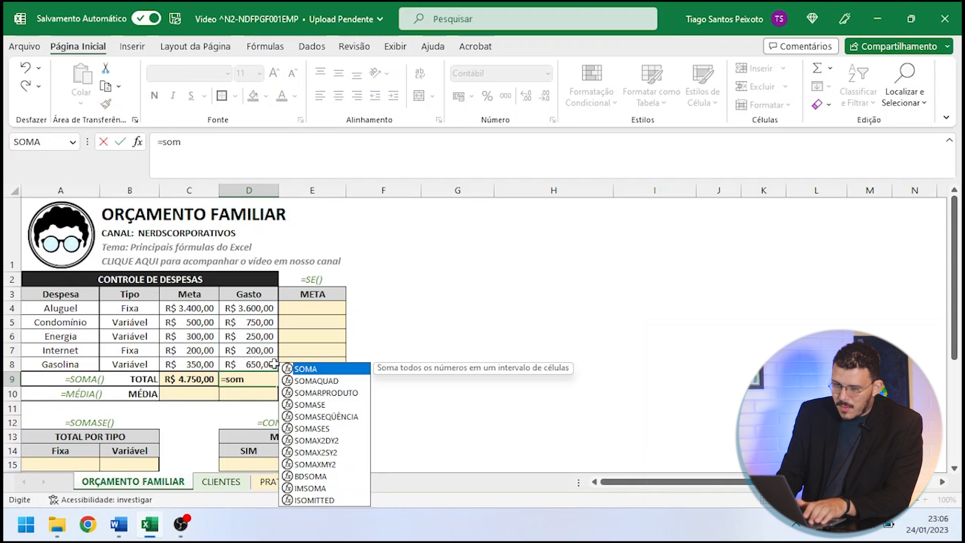
text(a()
drag(257, 307, 257, 364)
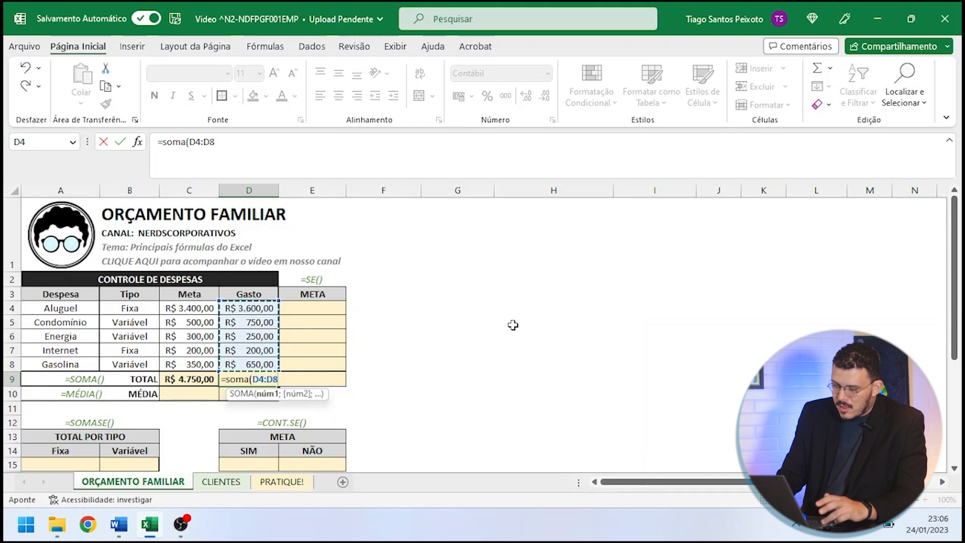
key(Return)
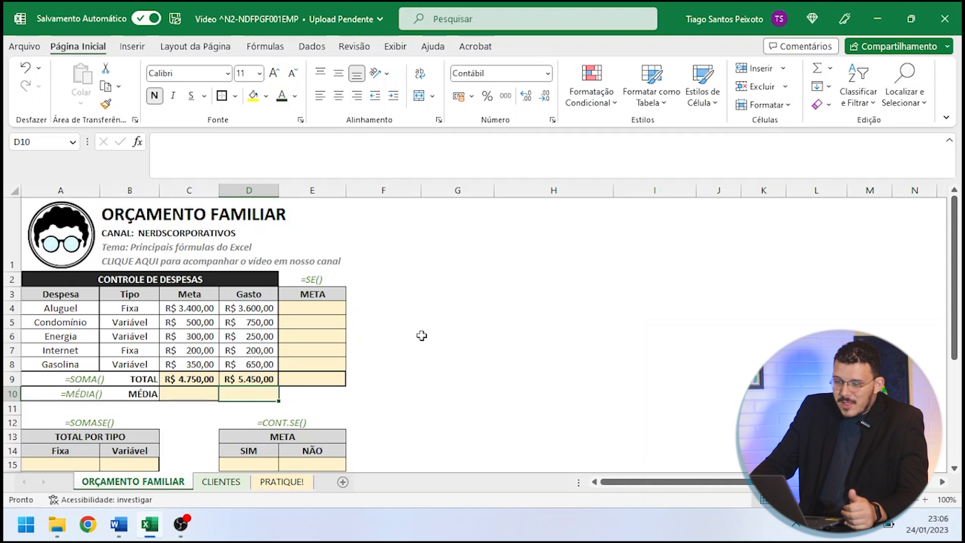
click(368, 347)
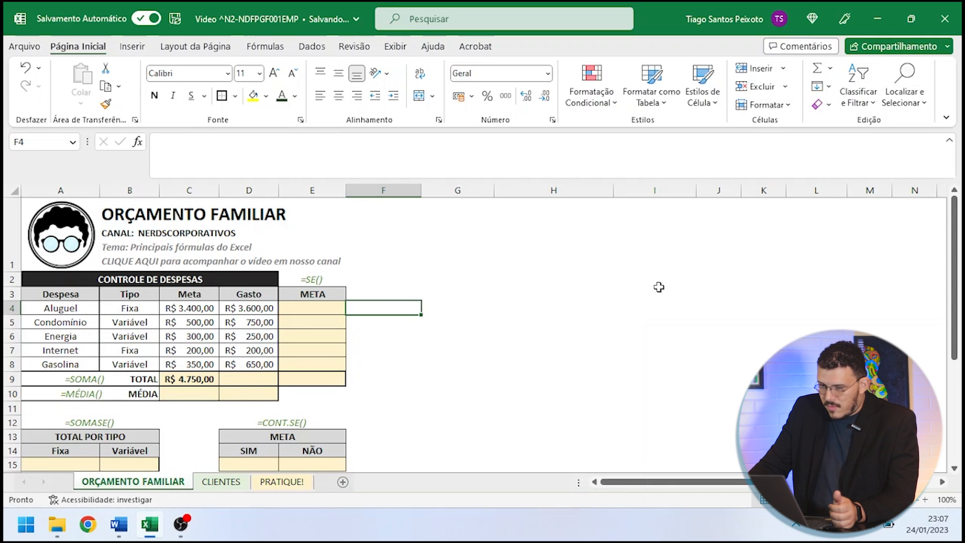
click(659, 285)
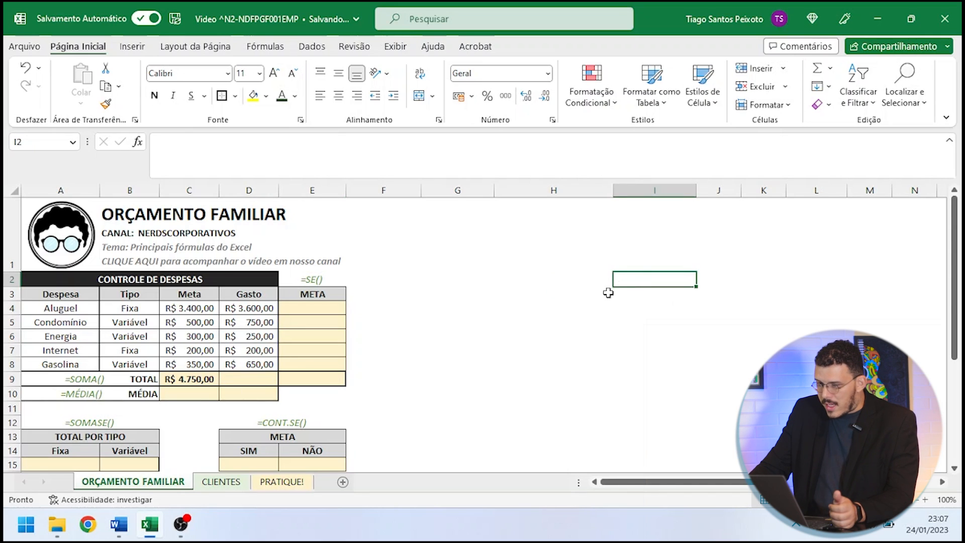
click(608, 292)
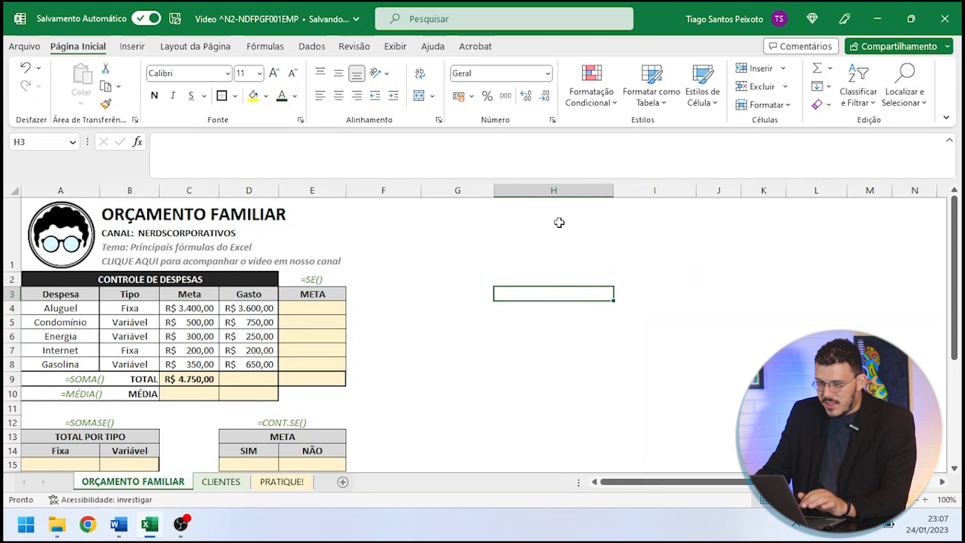
- Enter the sample values 1000, 2000, 3000 and 4000 in cells G3 to G6, outside the expense table
click(456, 297)
text(1000)
key(Return)
text(2000)
key(Return)
text(3000)
key(Return)
text(4000)
key(ctrl+Return)
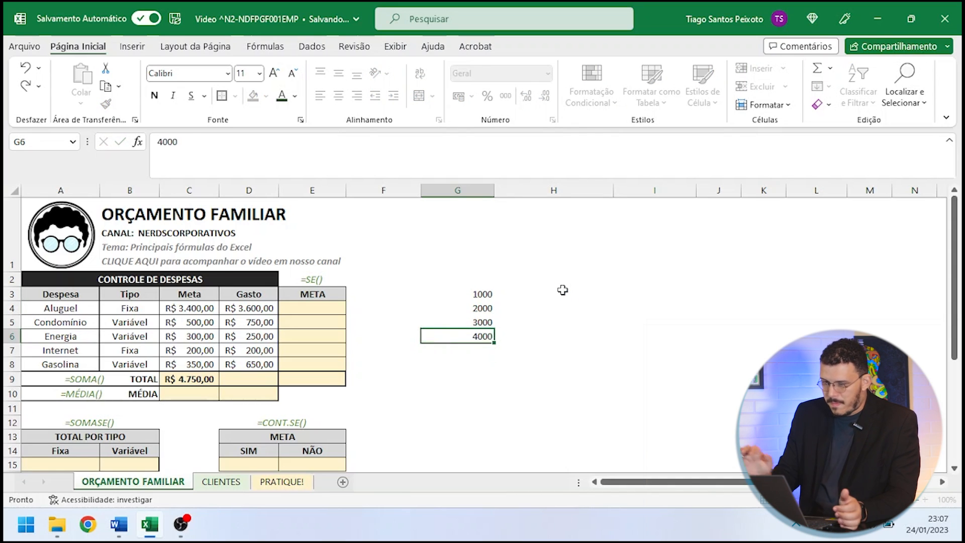
- Add a second set of sample values, 150 in H4 and 300 in H5
click(568, 307)
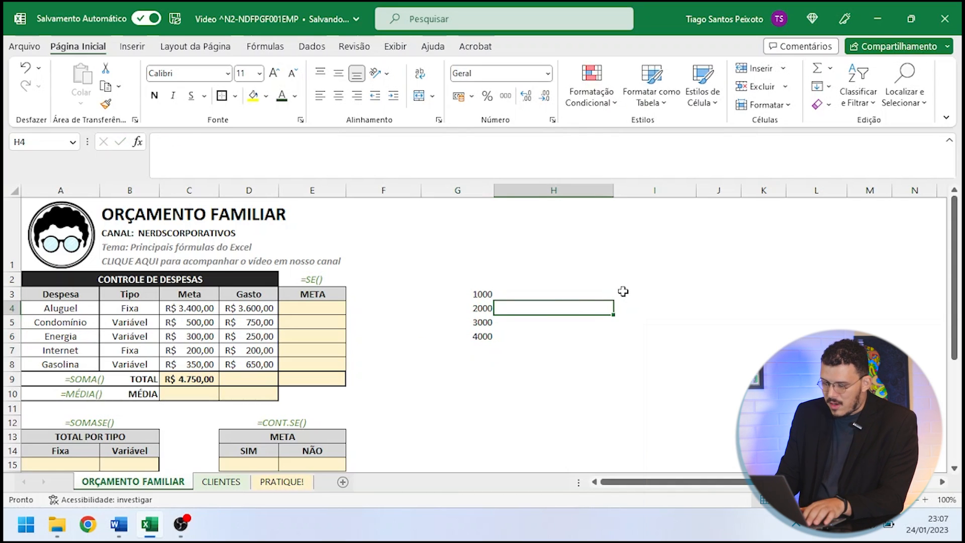
text(150)
key(Return)
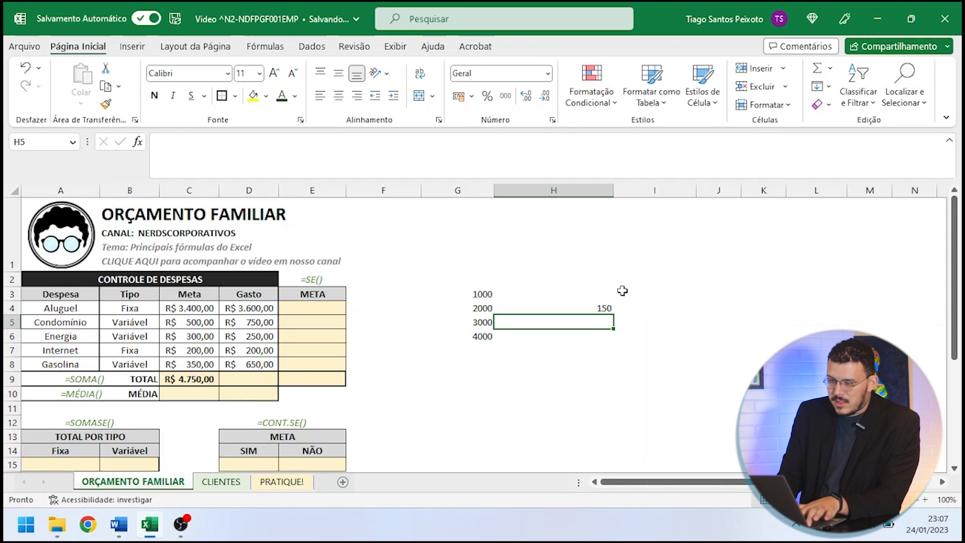
text(140)
text(300)
key(Return)
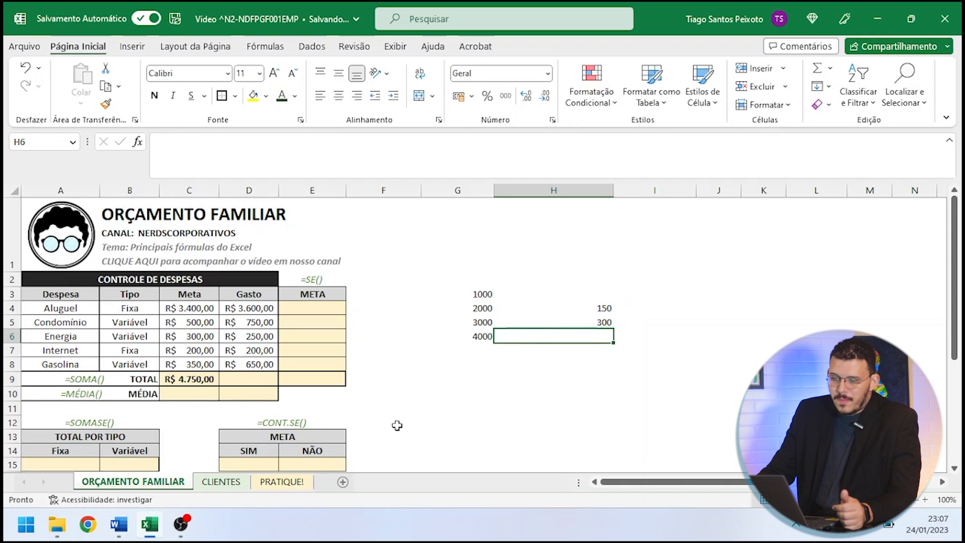
- Total three separate ranges in D9 with the formula =SOMA(D4:D8;G3:G6;H4:H5)
click(252, 383)
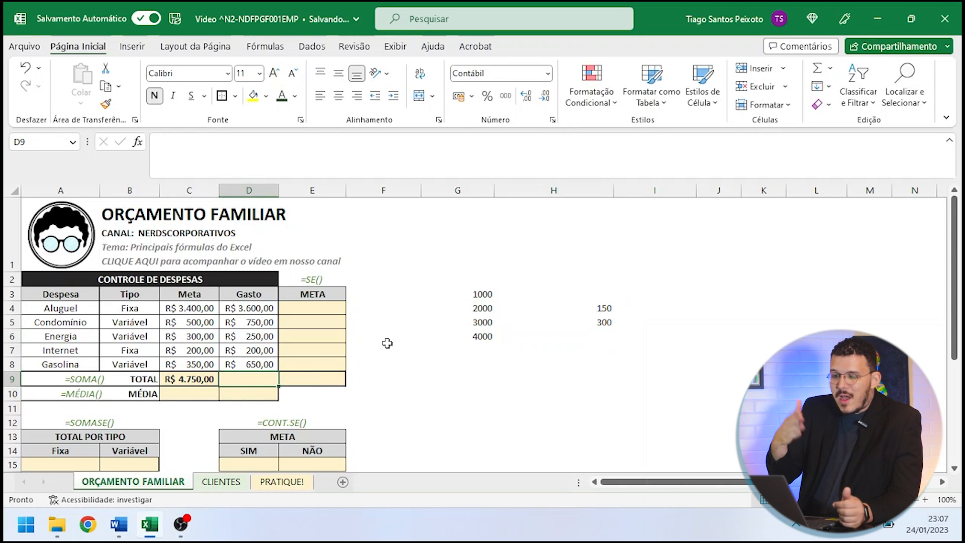
text(=)
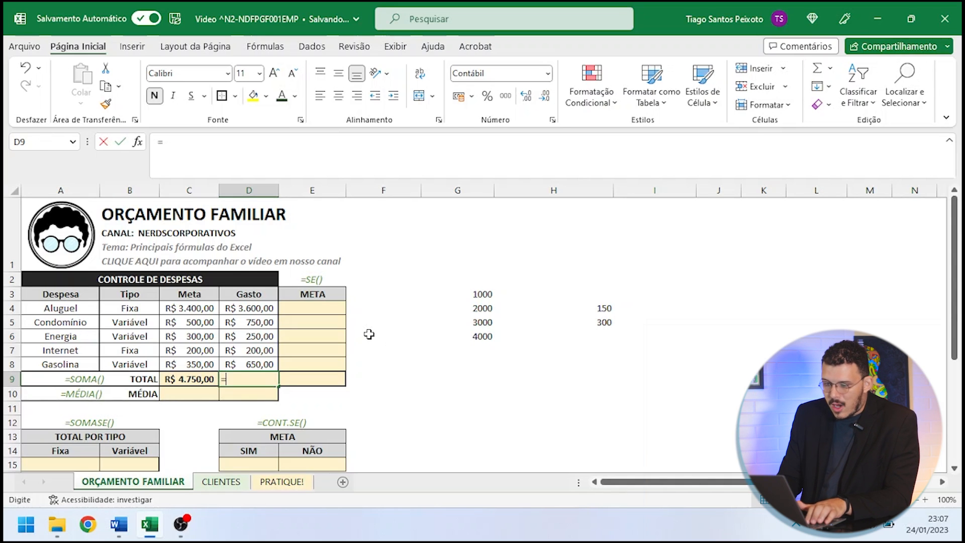
text(soma()
key(BackSpace)
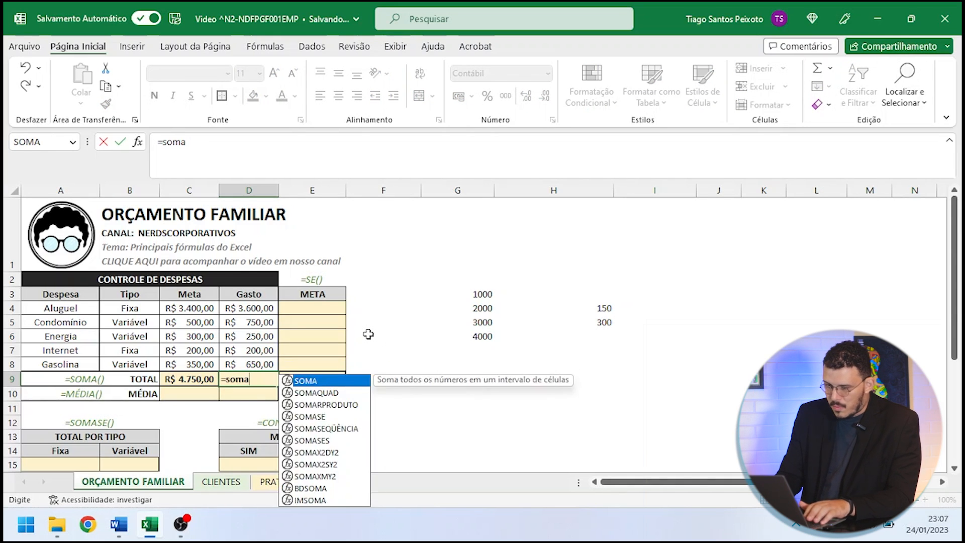
text(()
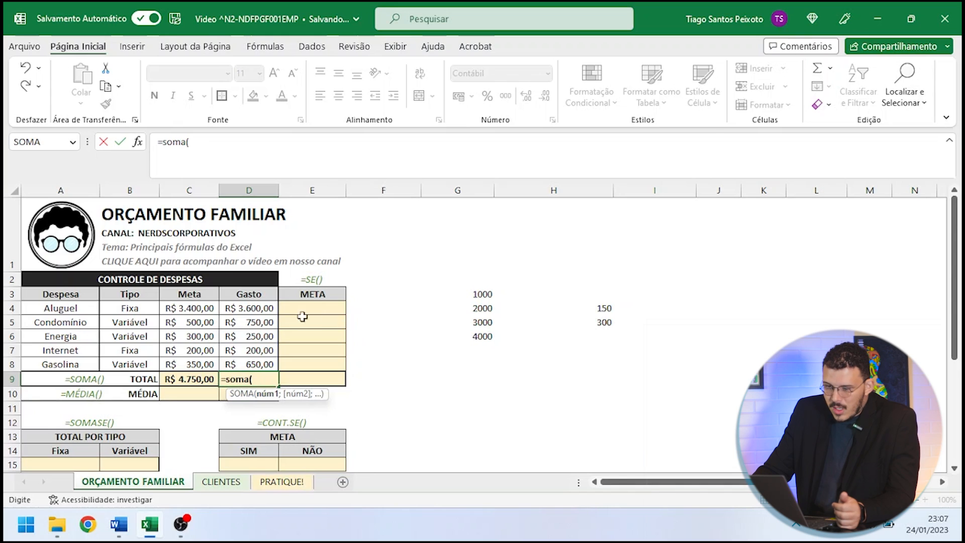
drag(265, 308, 265, 365)
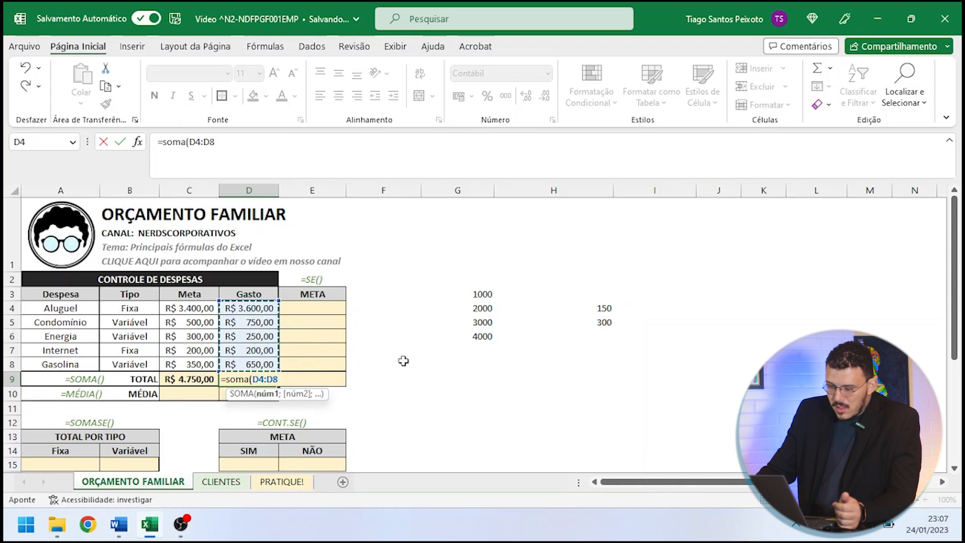
text(.)
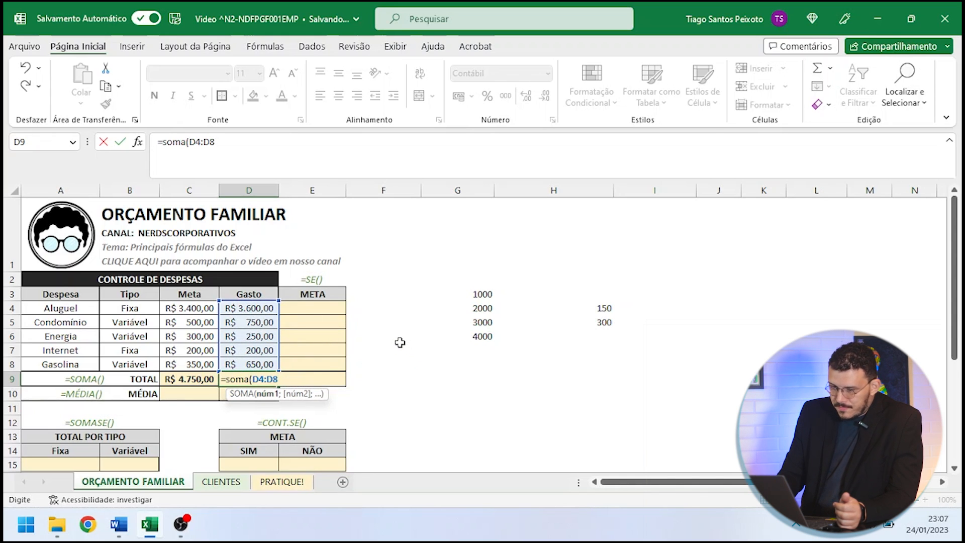
text(;)
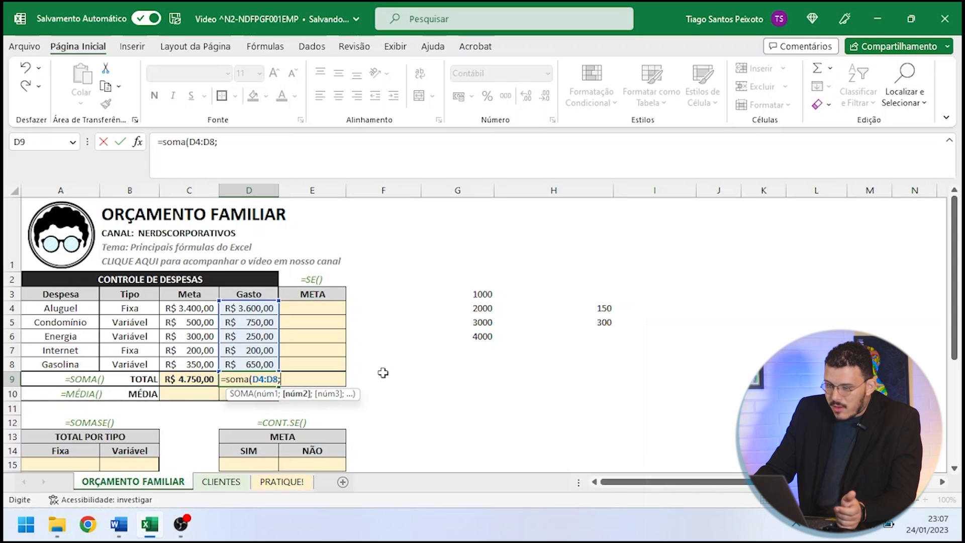
drag(491, 295, 495, 340)
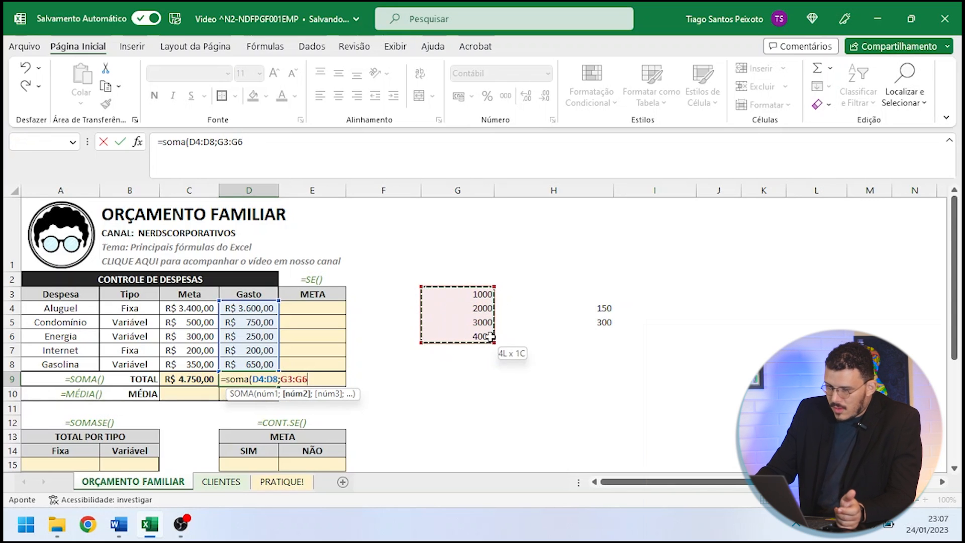
text(;)
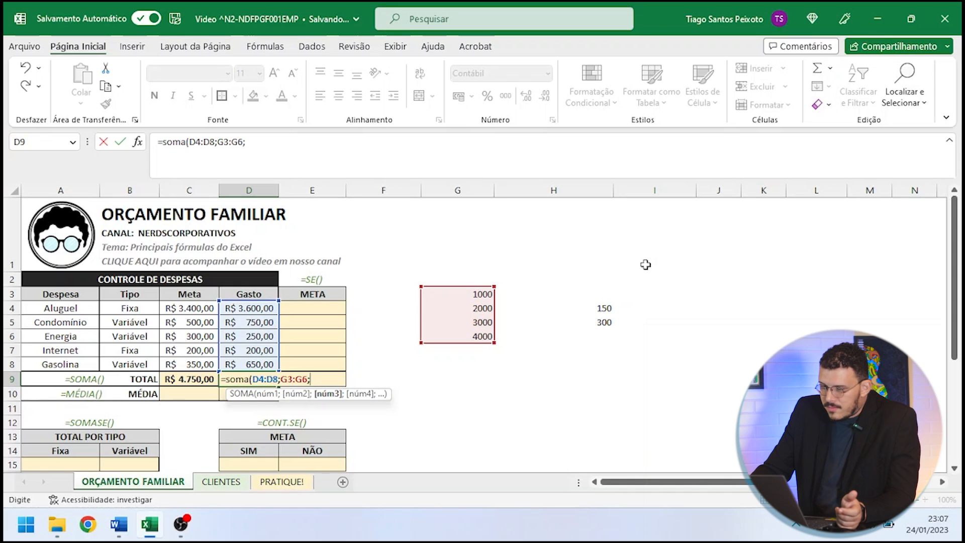
drag(609, 308, 610, 322)
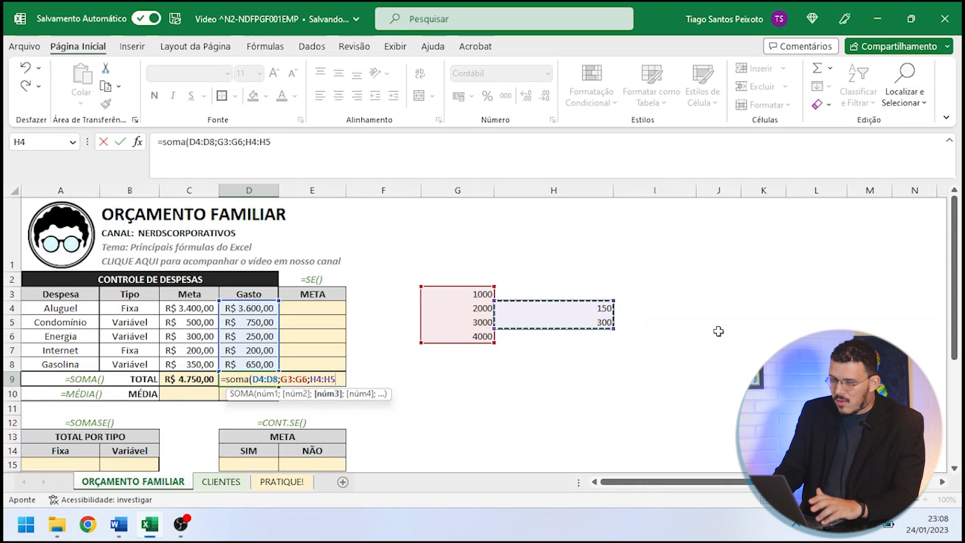
text())
key(Return)
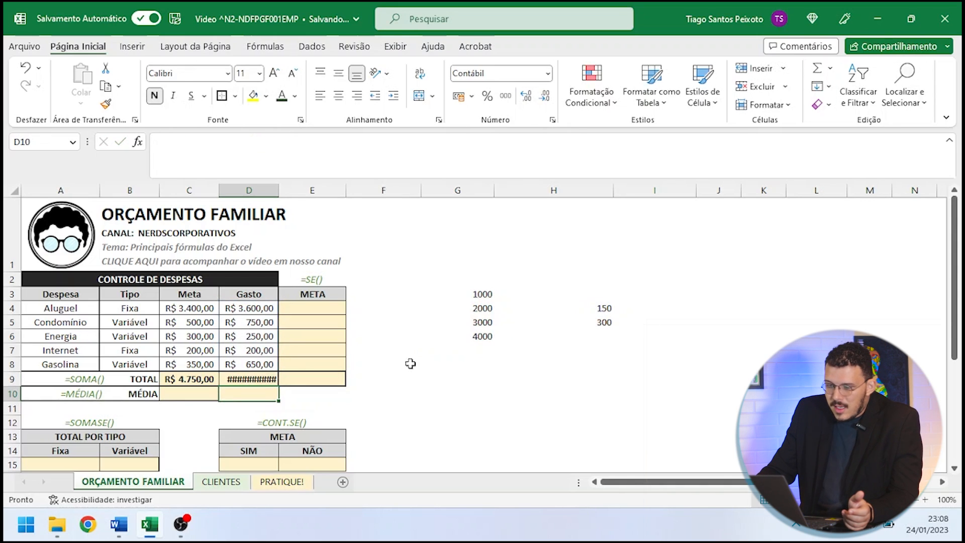
- Widen column D slightly to fit the total in D9, and check the ranges used in its SOMA formula
click(261, 379)
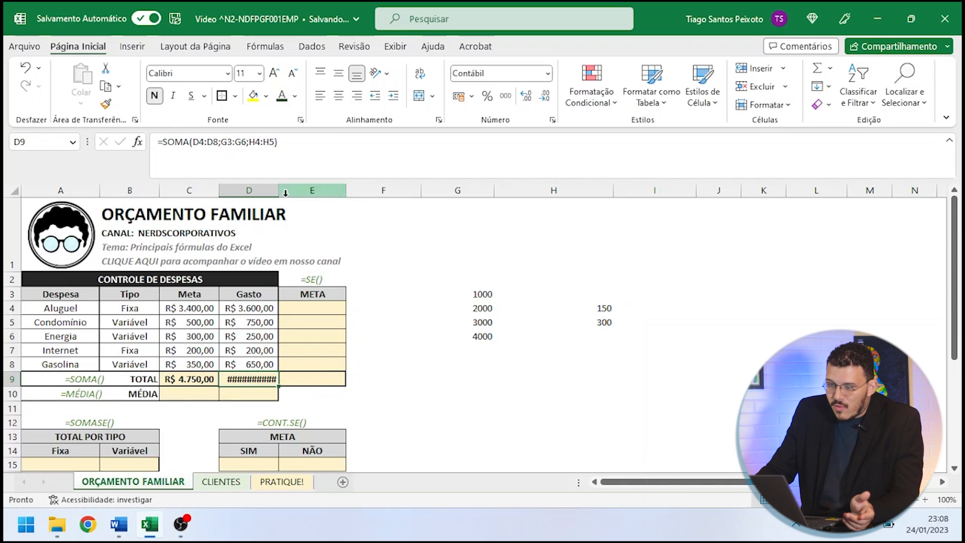
drag(279, 191, 288, 193)
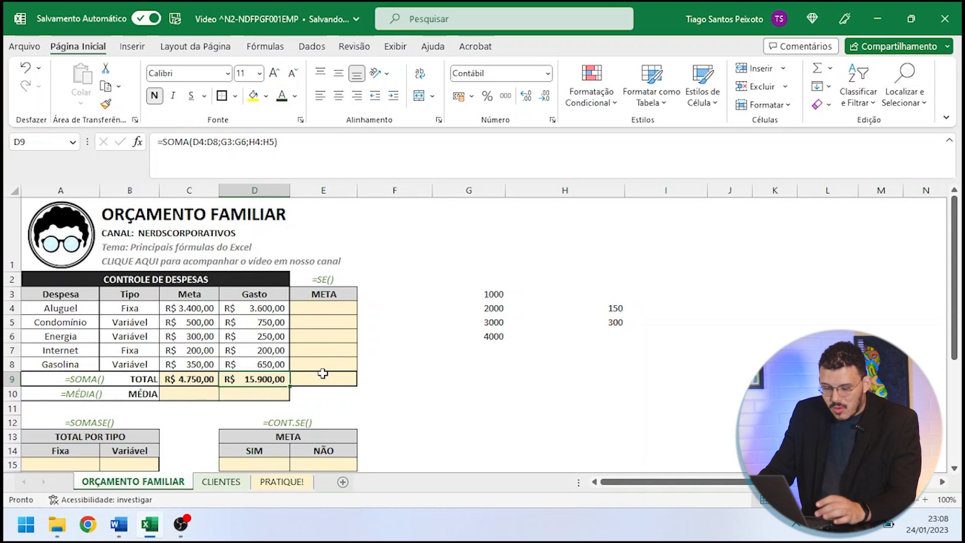
key(F2)
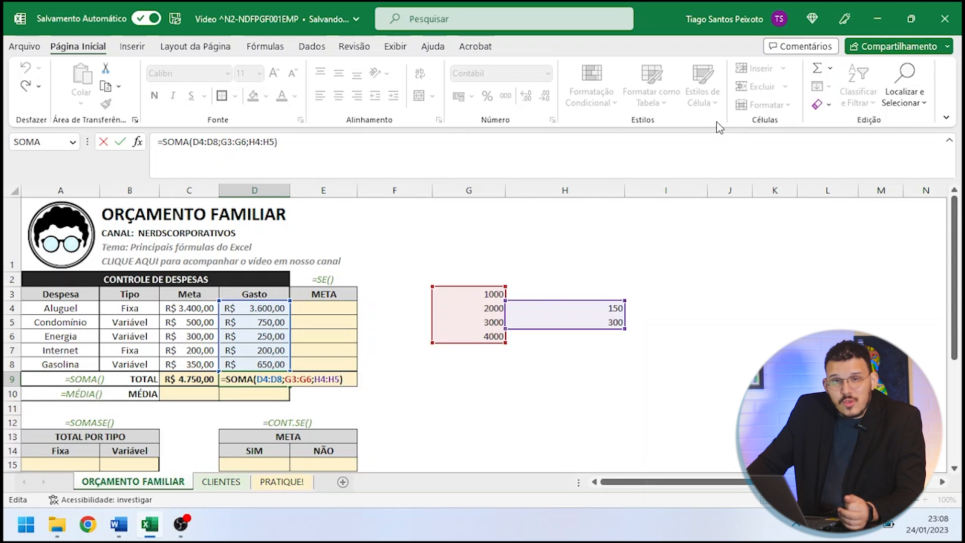
key(Return)
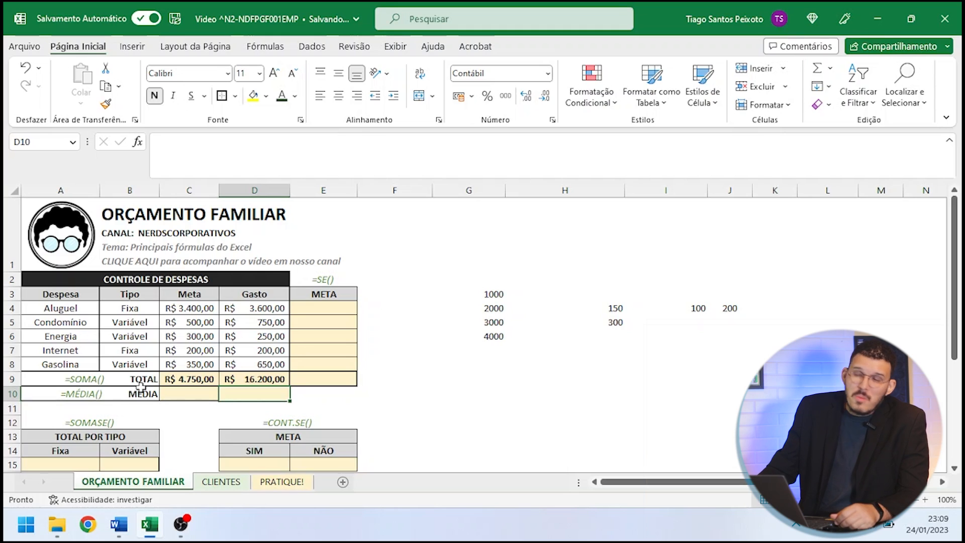
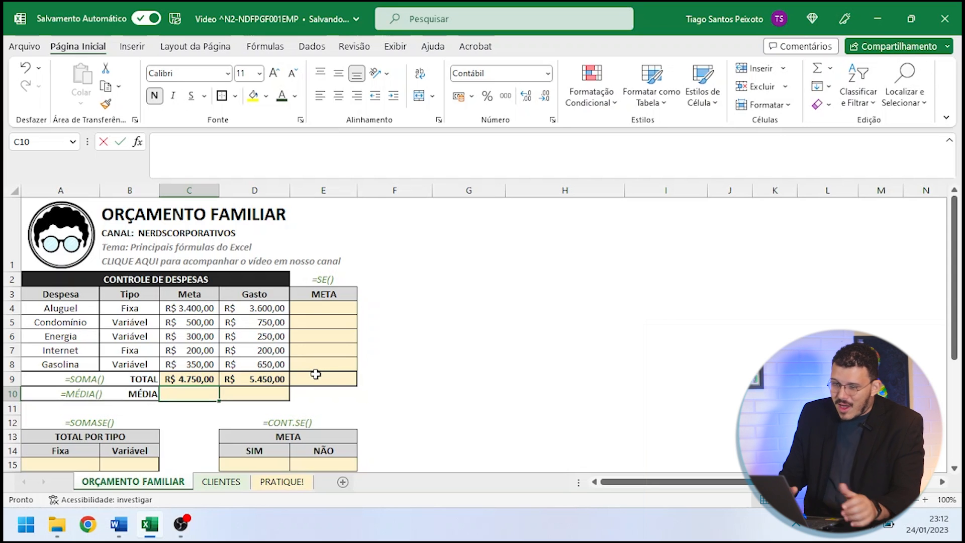
- Calculate the average of the Meta values in C10 with the formula =MÉDIA(C4:C8)
text(=média)
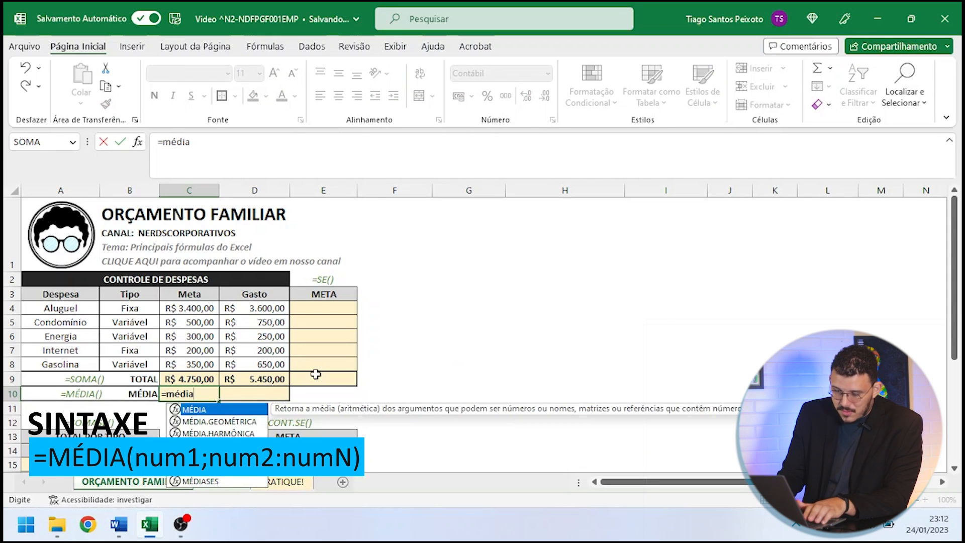
text(()
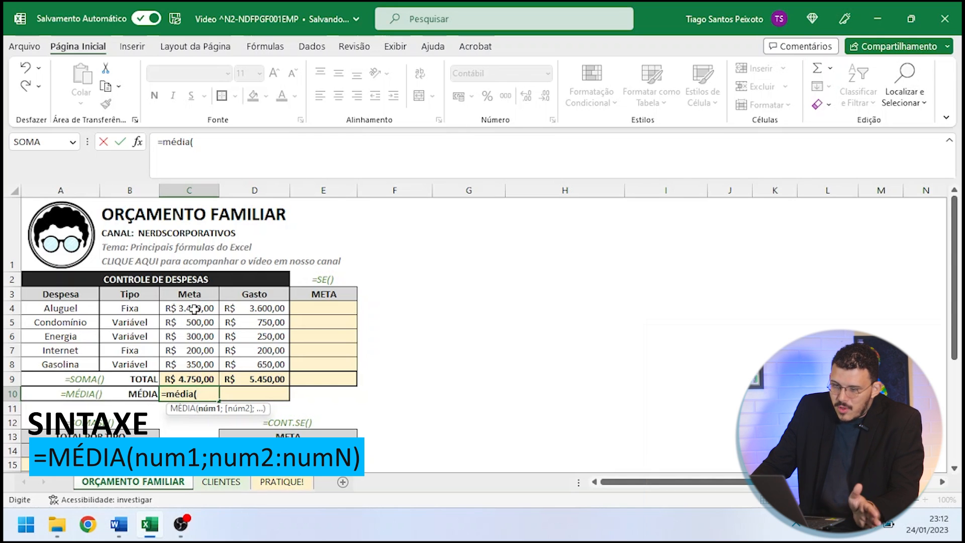
drag(194, 309, 199, 364)
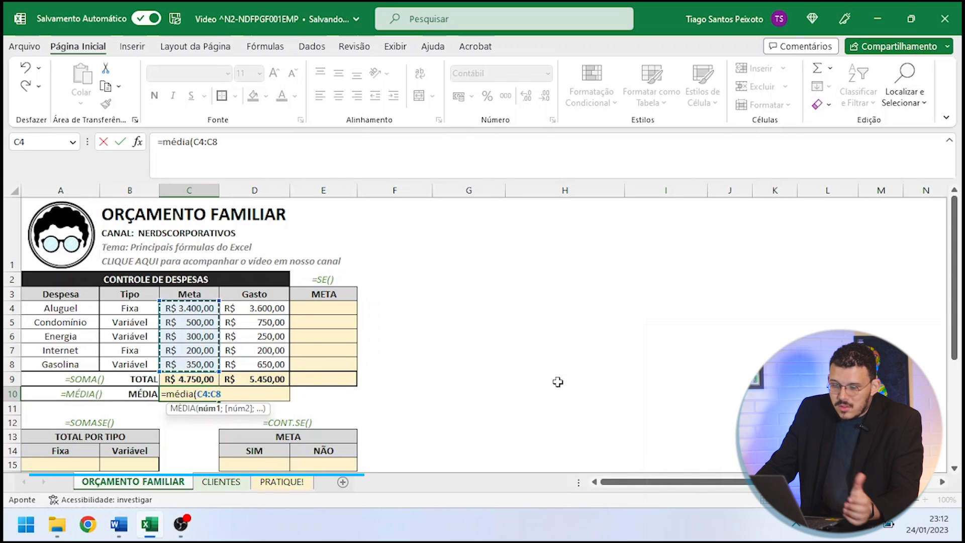
text())
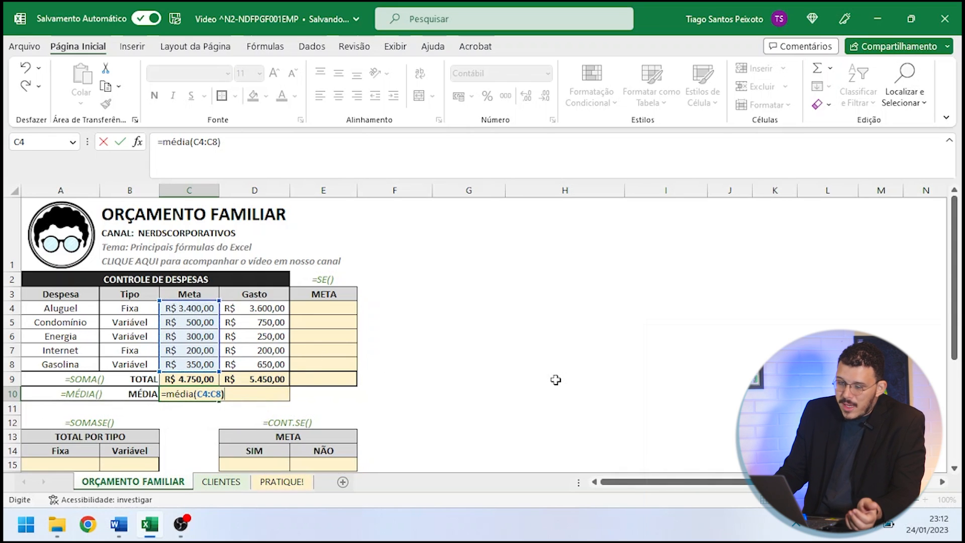
key(Return)
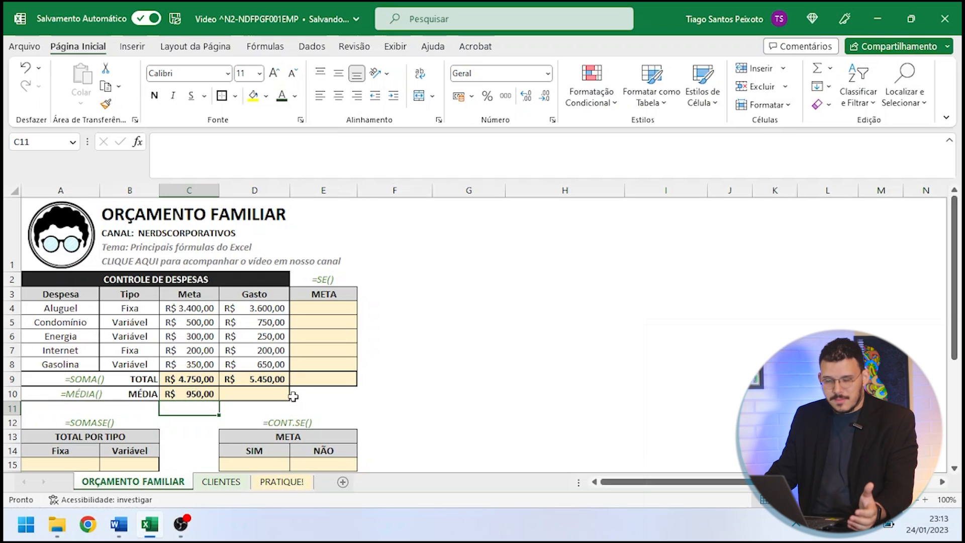
- Select the Meta values in C4:C8 and the Gasto values in D4:D8 to check their averages and sums
click(186, 311)
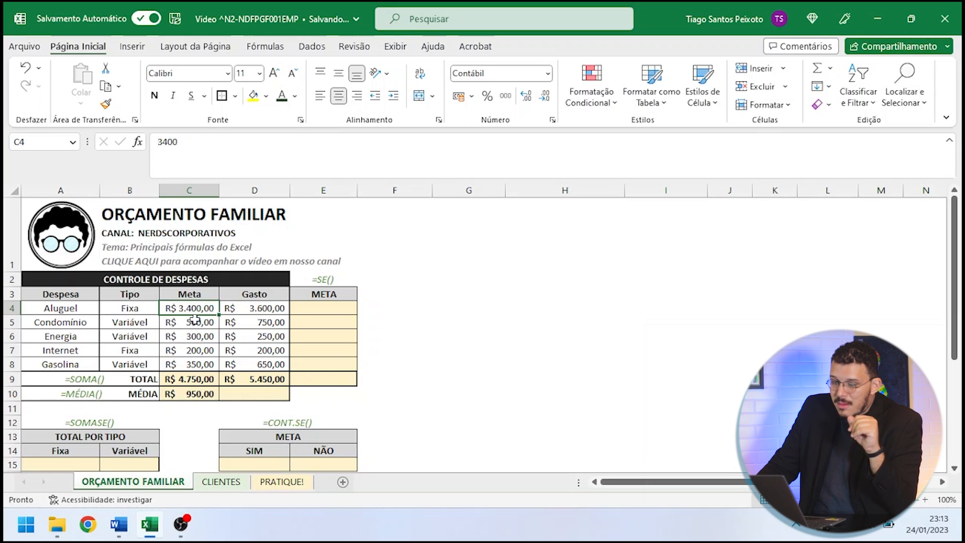
drag(192, 310, 193, 363)
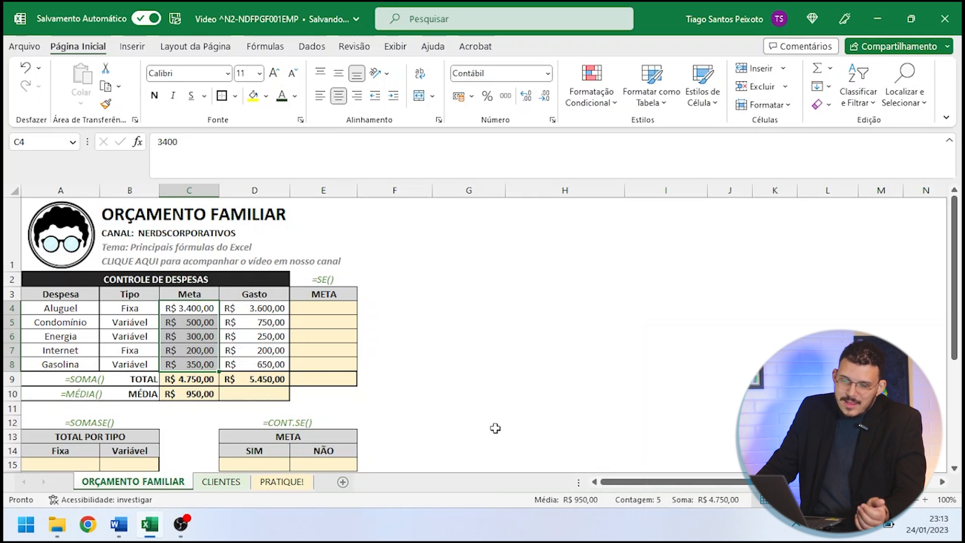
drag(262, 308, 262, 357)
click(387, 347)
drag(269, 308, 263, 362)
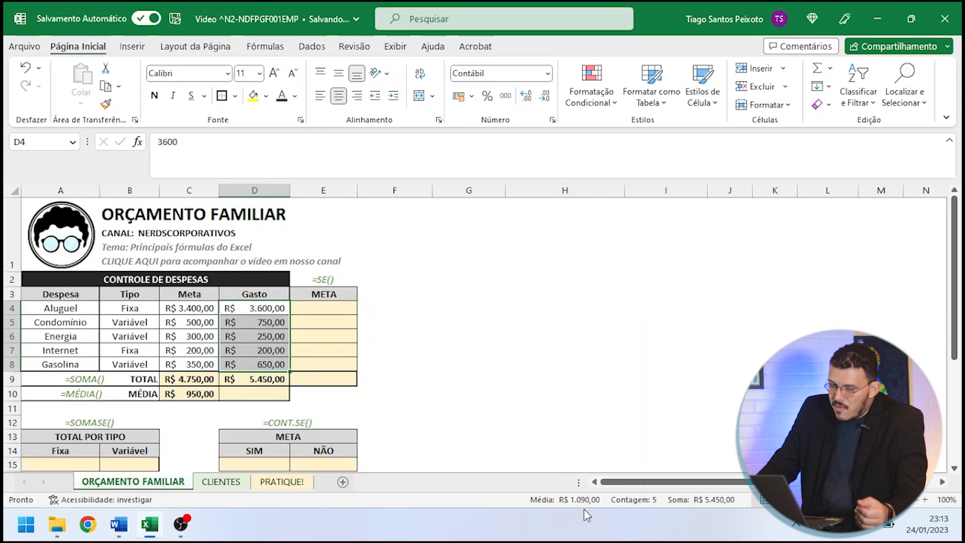
- Try to average the Gasto values in D10 with the formula =MÉDIA(D4:D8)
click(275, 394)
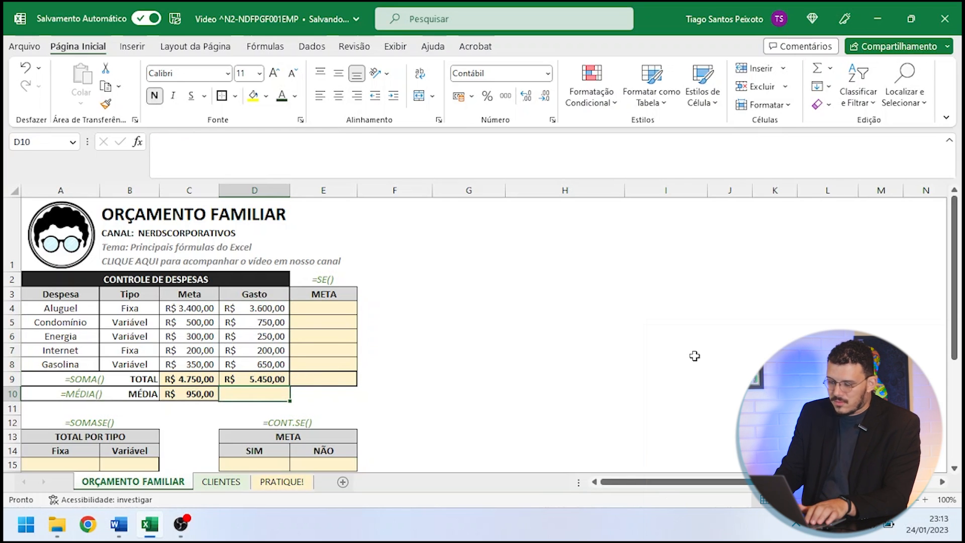
text(=média)
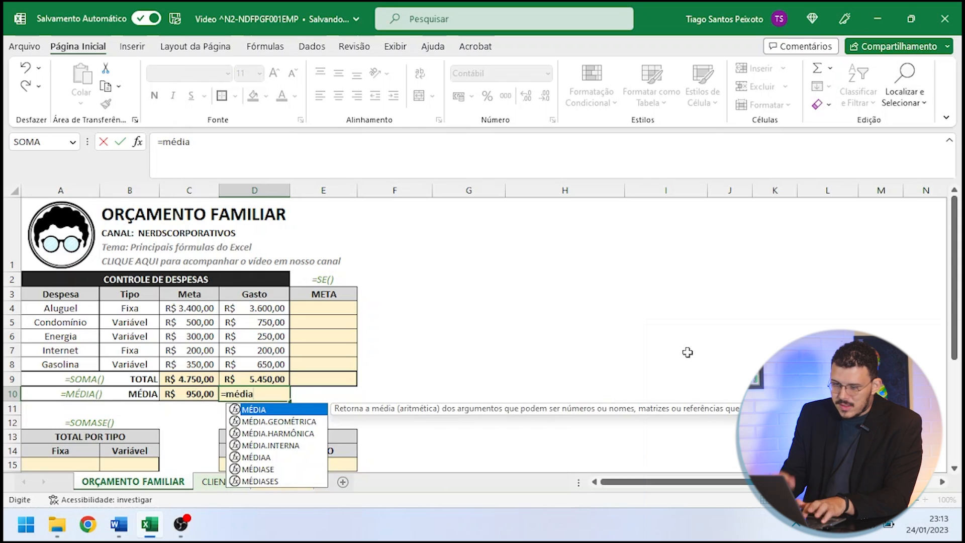
text(()
drag(262, 307, 263, 362)
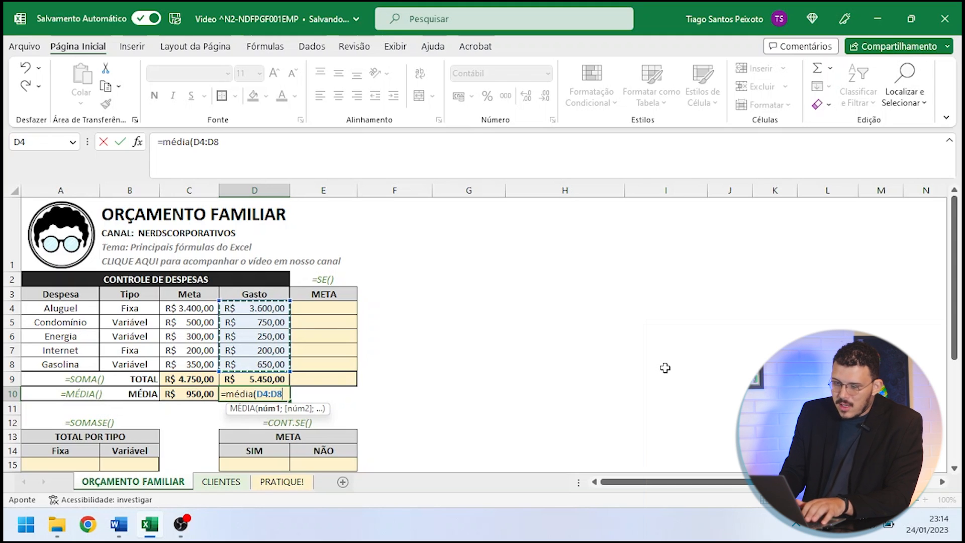
text())
key(Return)
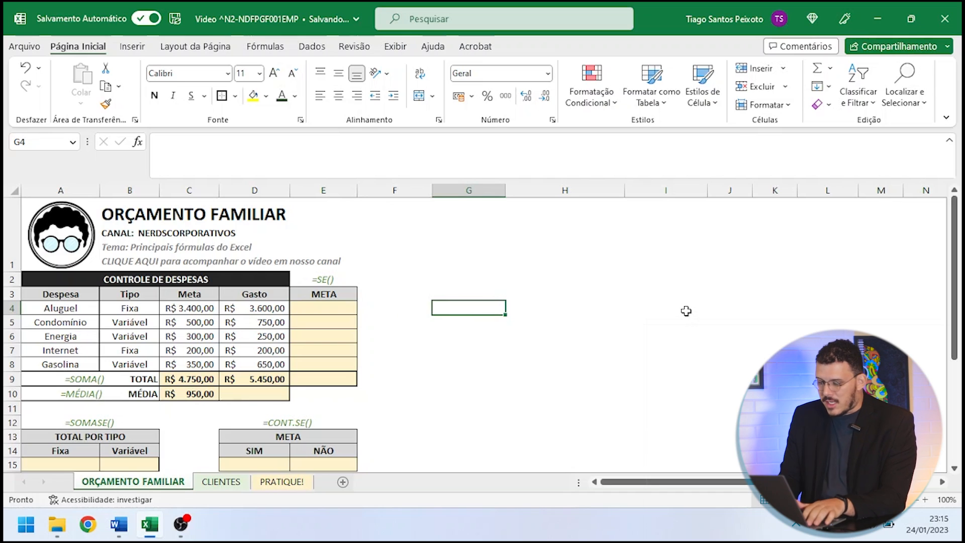
- Enter the sample value 1 in both G4 and G5, outside the expense table
text(1)
key(Return)
text(1)
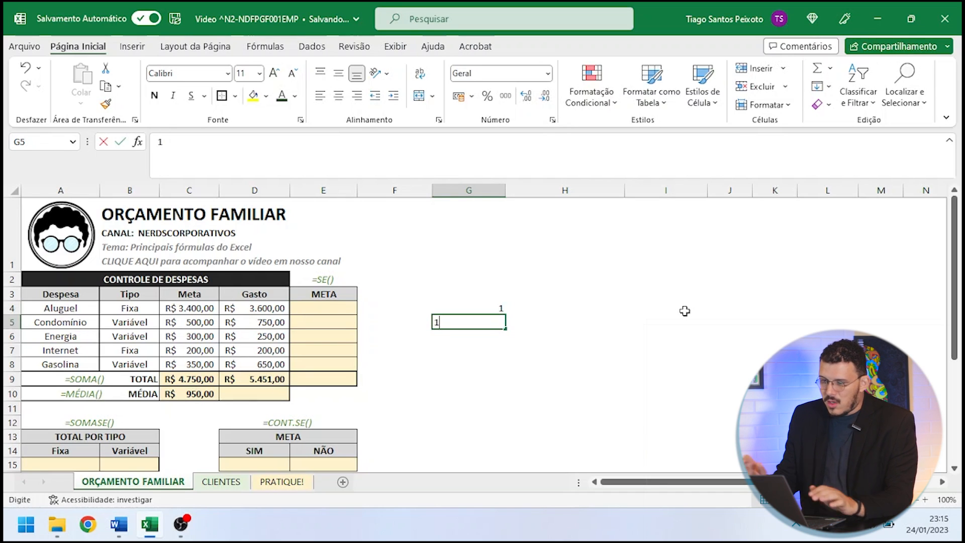
key(Return)
- Add a logical test in G6 with the formula =G4+G5=2, comparing the sum of the two sample values with 2
text(=)
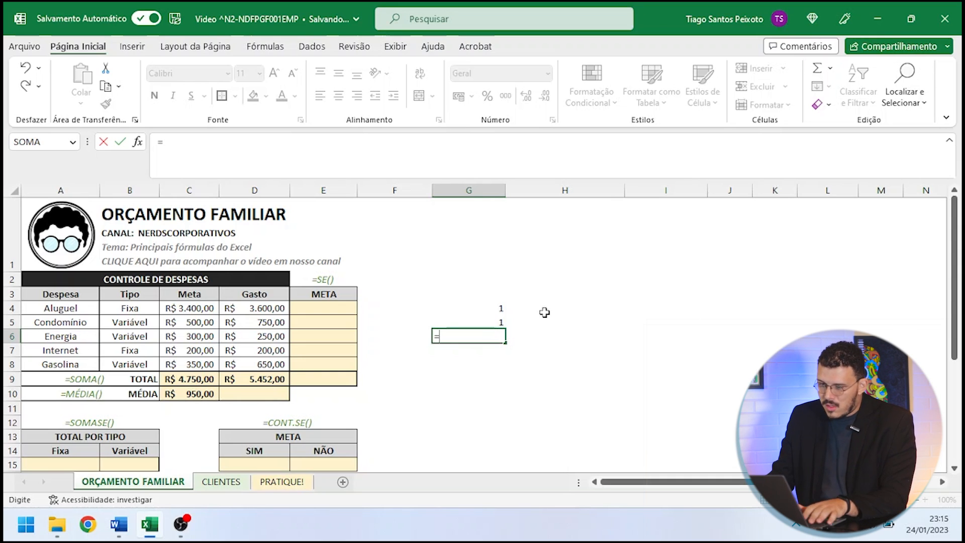
click(489, 311)
text(+)
click(478, 322)
text(=2)
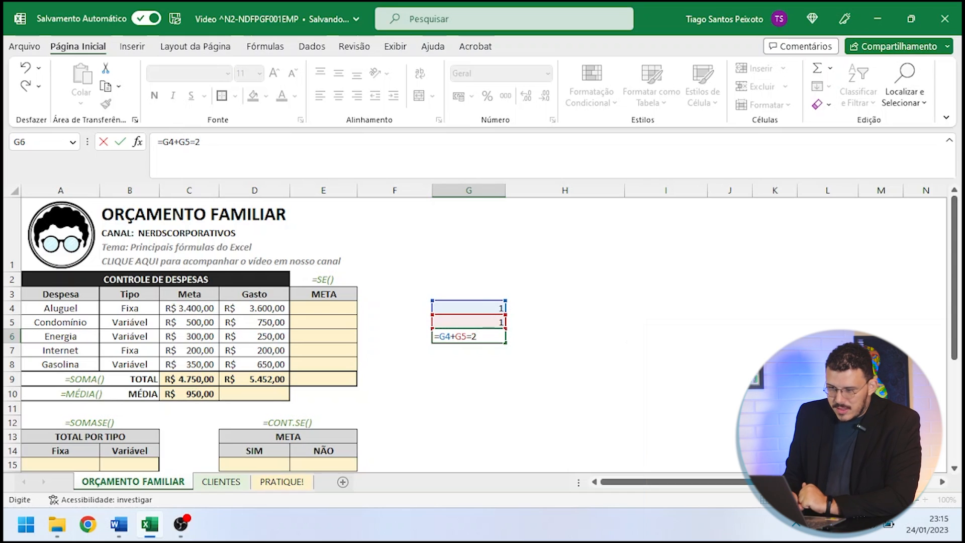
key(Return)
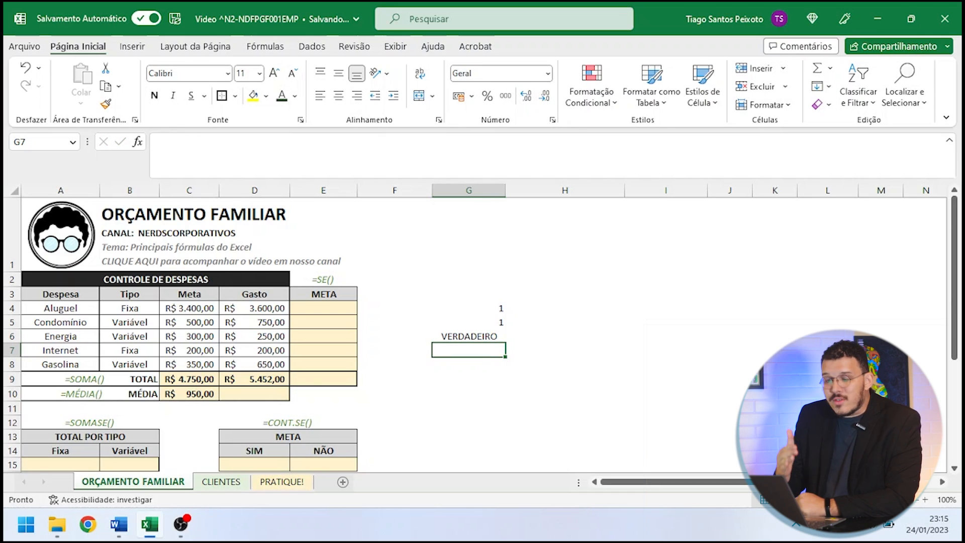
- Set the first sample value in G4 to 2 to try the logical test with another number
click(503, 308)
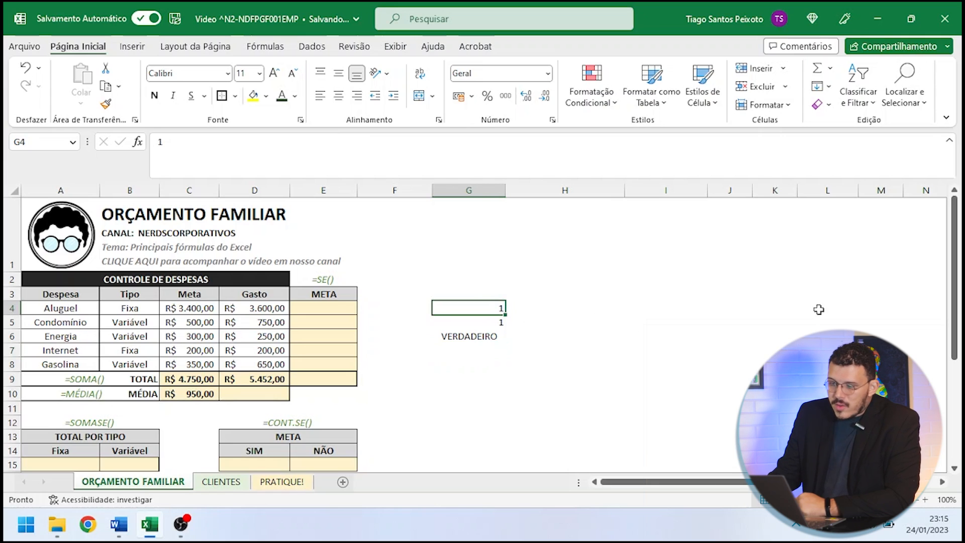
text(2)
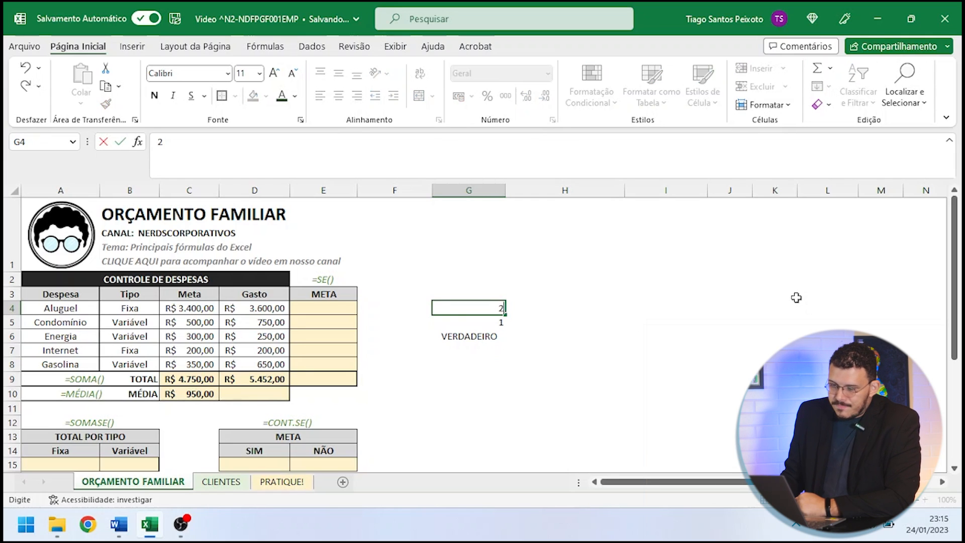
key(Return)
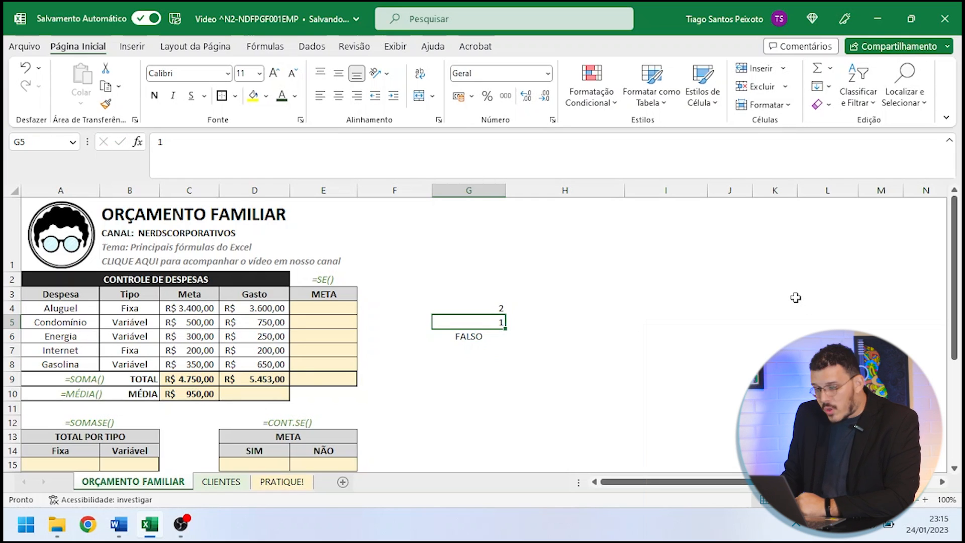
- Check the sum of G4 and G5 against the logical test formula in G6
click(494, 308)
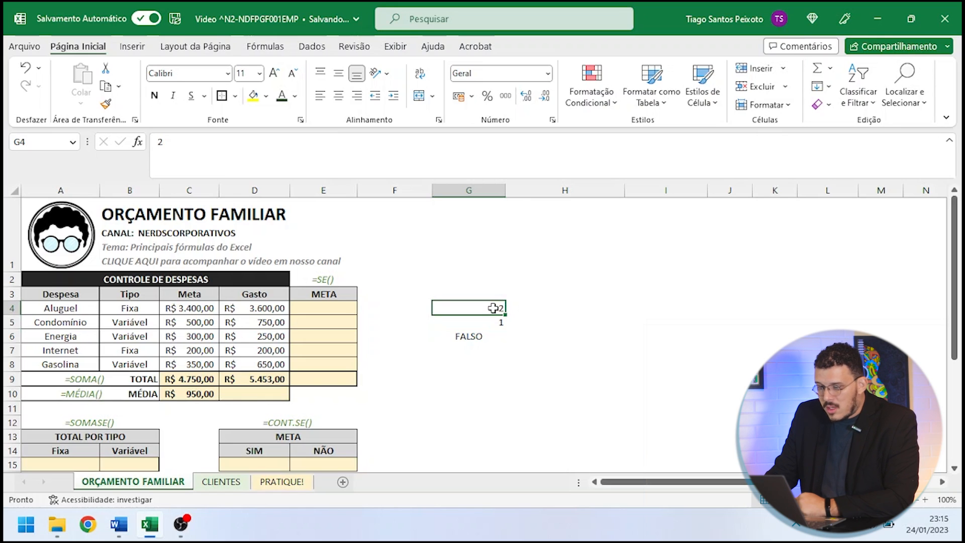
ctrl+click(496, 322)
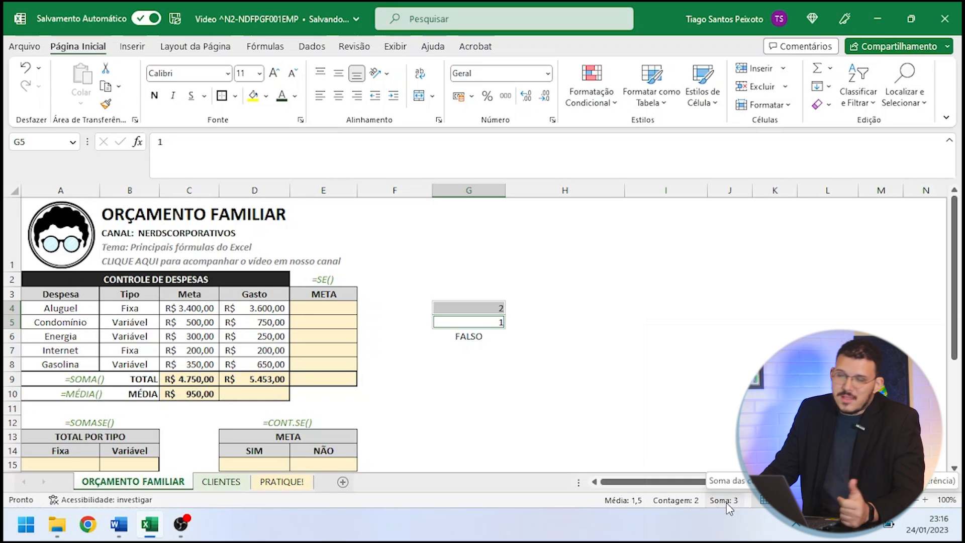
click(490, 341)
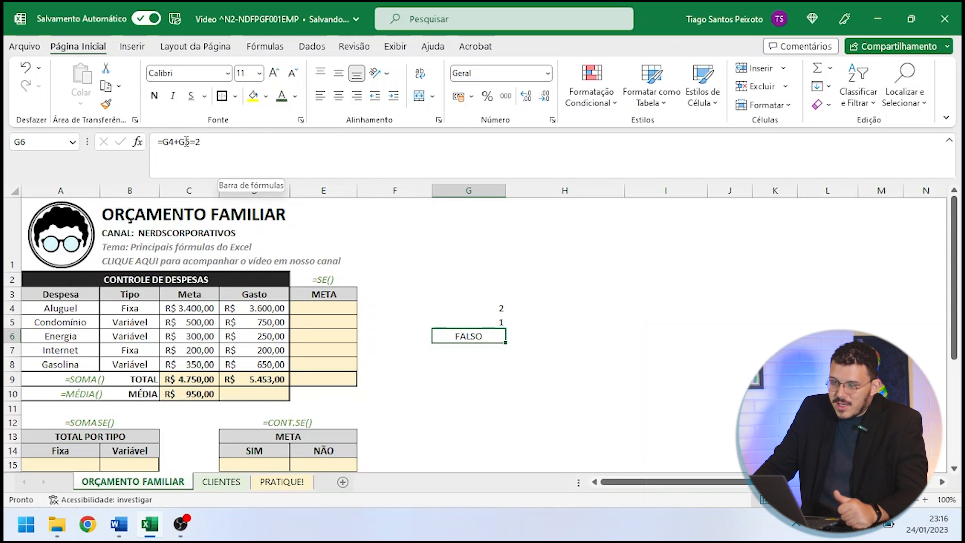
key(Down)
key(Down)
key(Down)
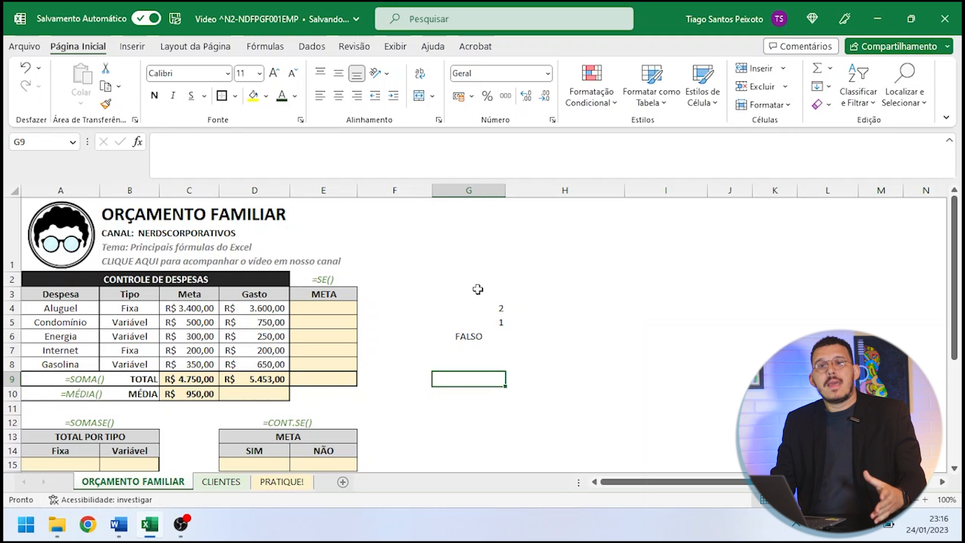
- Clear the sample values and the logical test from the range G3:H8
drag(439, 288, 507, 362)
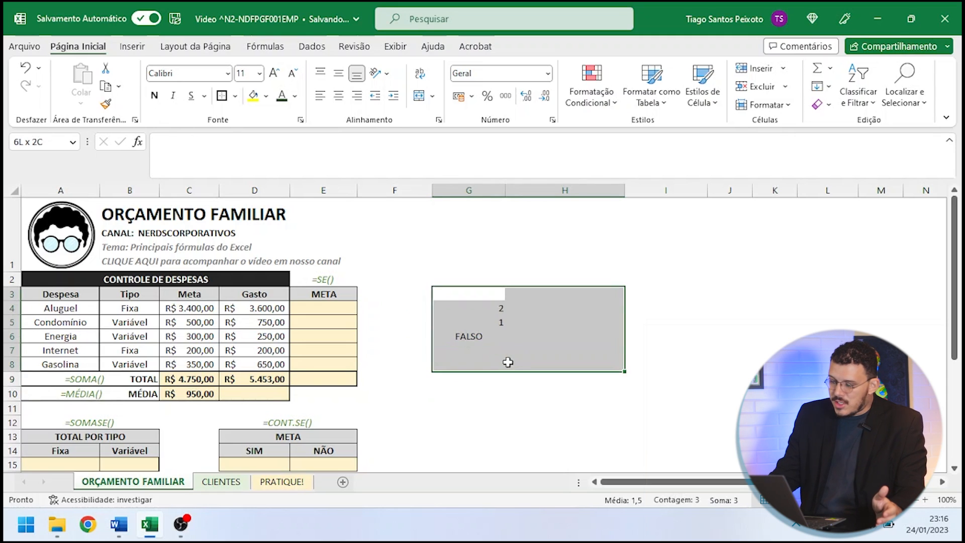
key(Delete)
click(387, 317)
- Compare the Aluguel spending with its target in E4 using =SE(D4<C4;"Sim";"Não"), and check the resulting cell
click(354, 305)
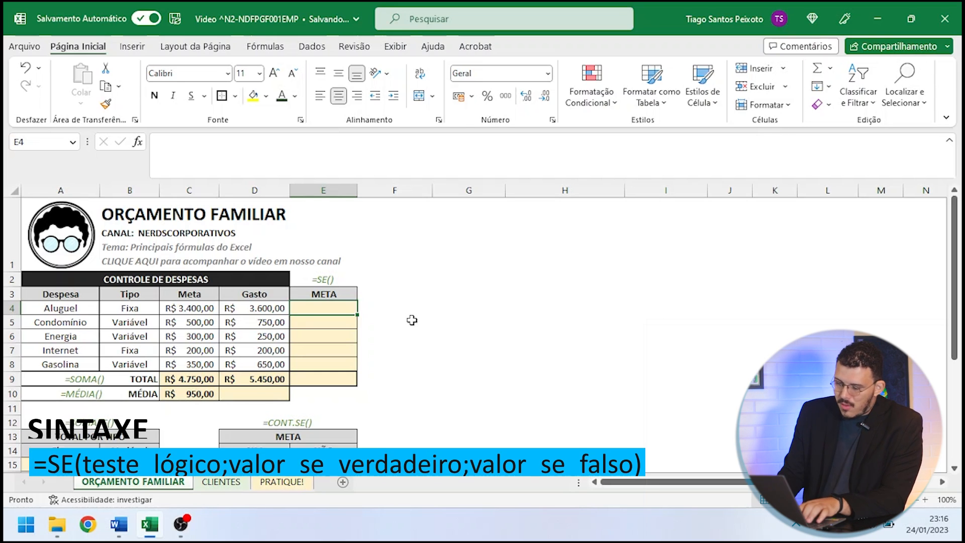
text(=se)
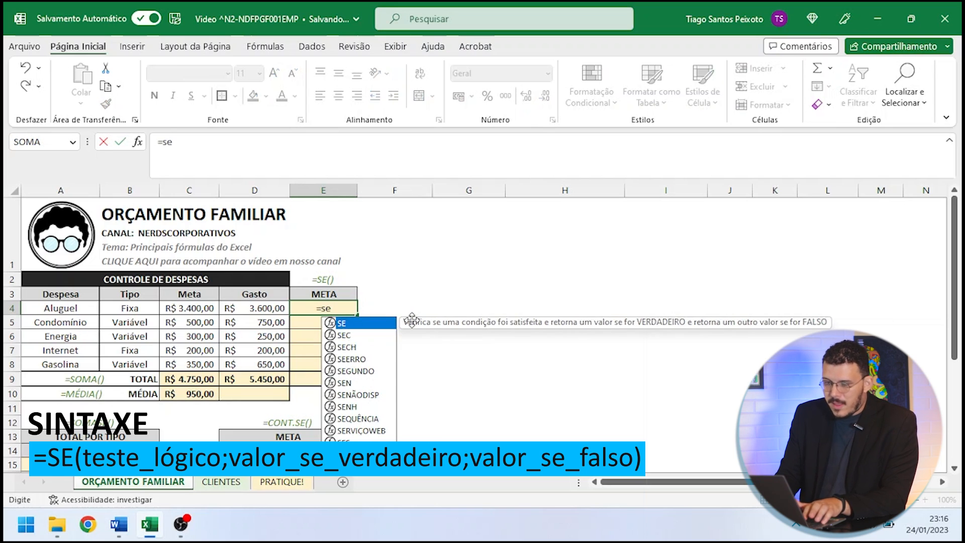
text(()
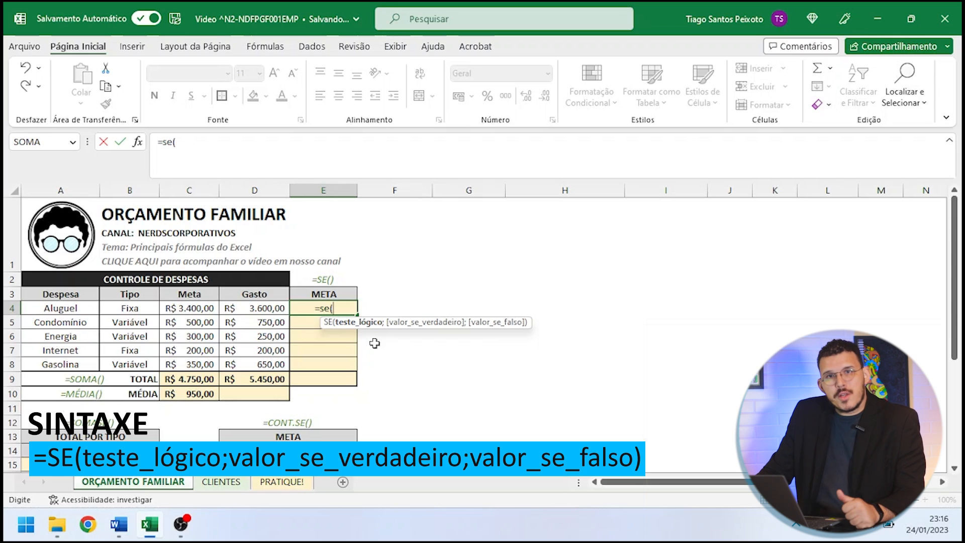
click(268, 308)
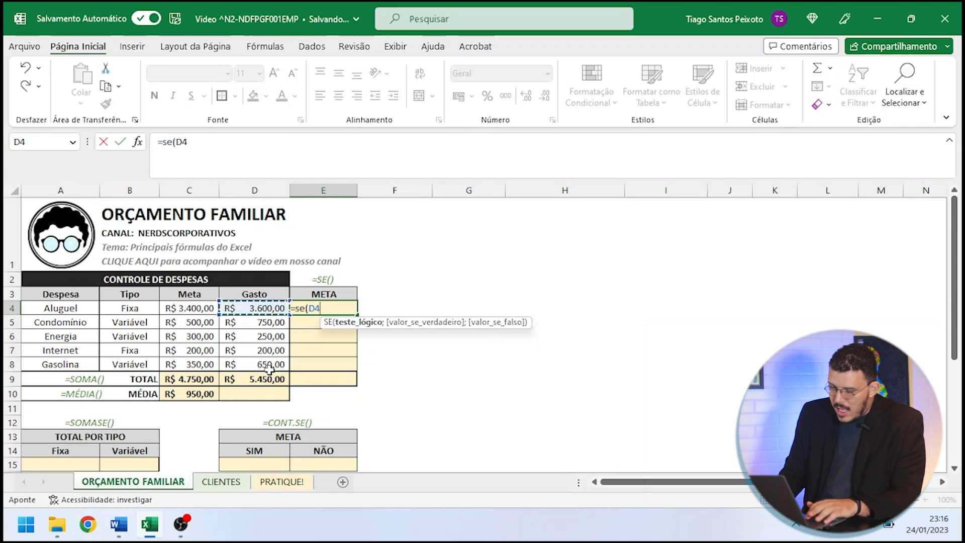
text(<)
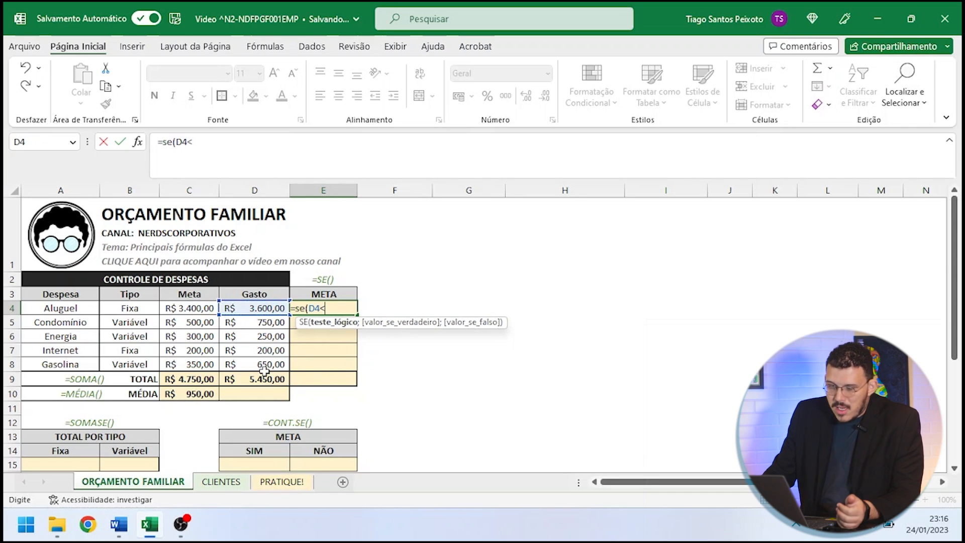
click(190, 308)
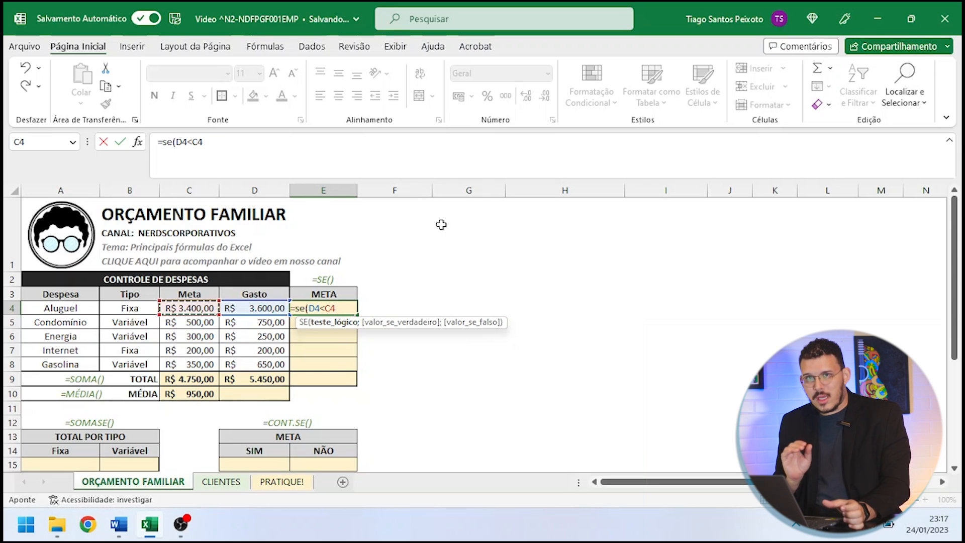
text(;"S)
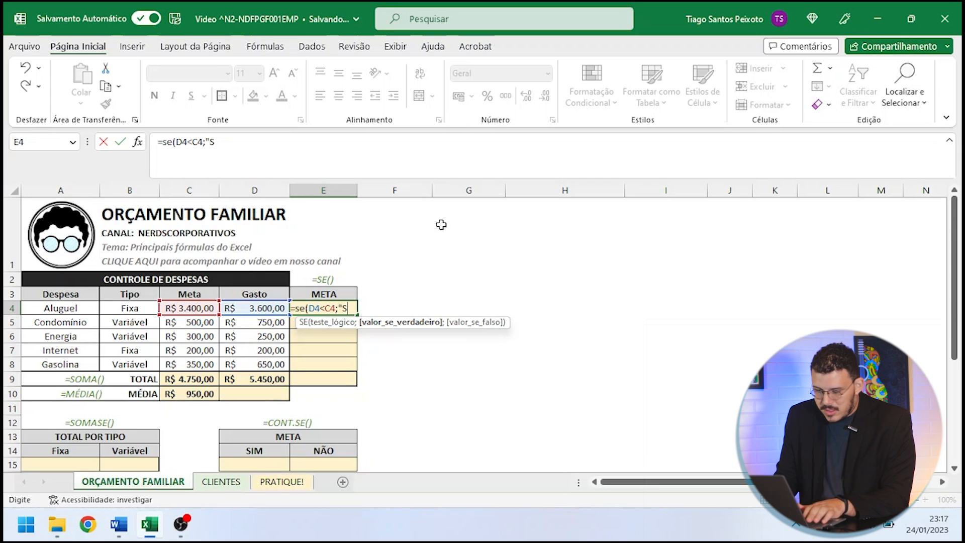
text(im)
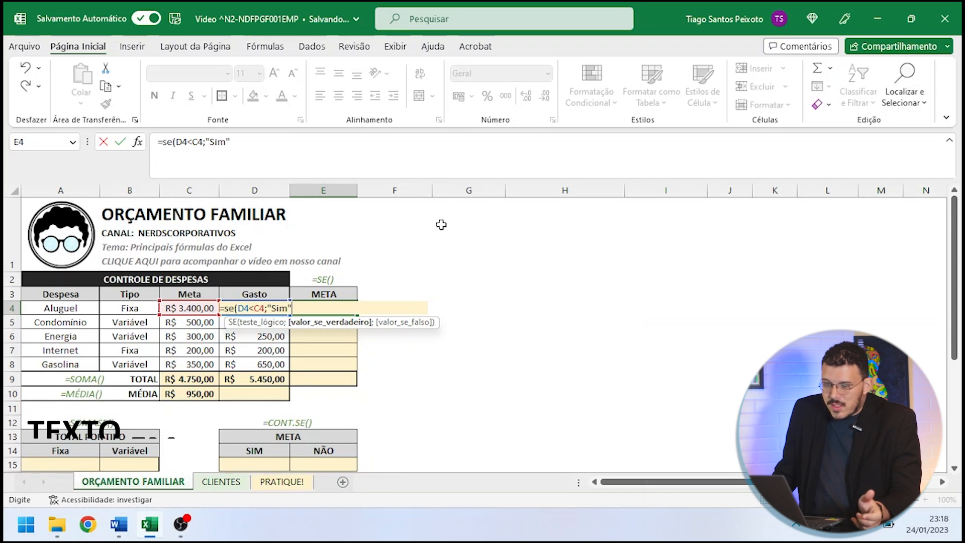
text(;"Não)
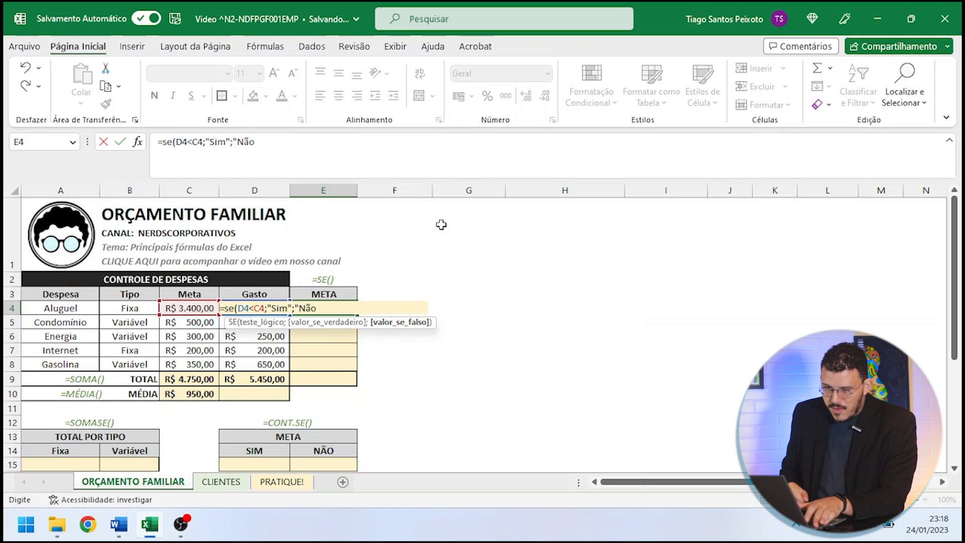
text())
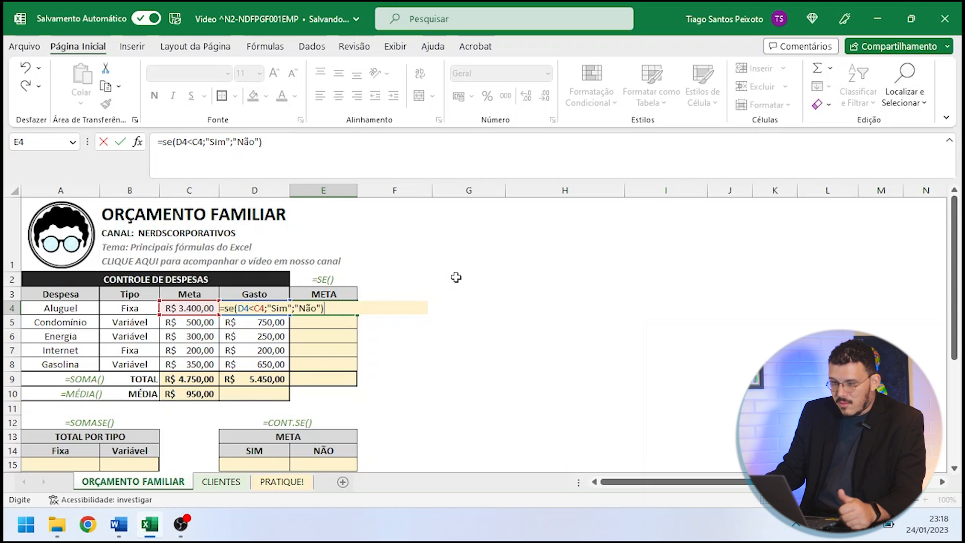
key(Return)
click(334, 305)
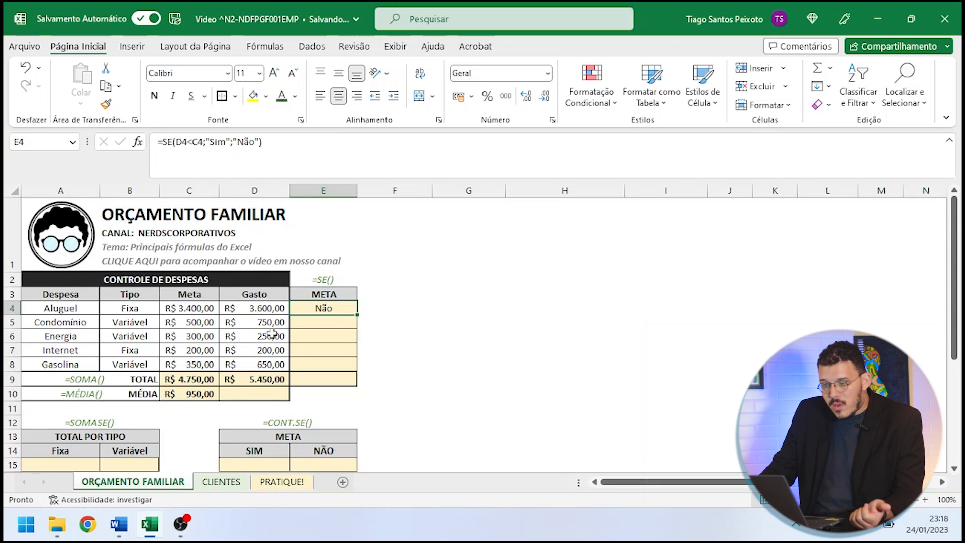
- Compare the Aluguel spending in D4 with its target in C4, and look over the META column from E3 to E8
click(249, 312)
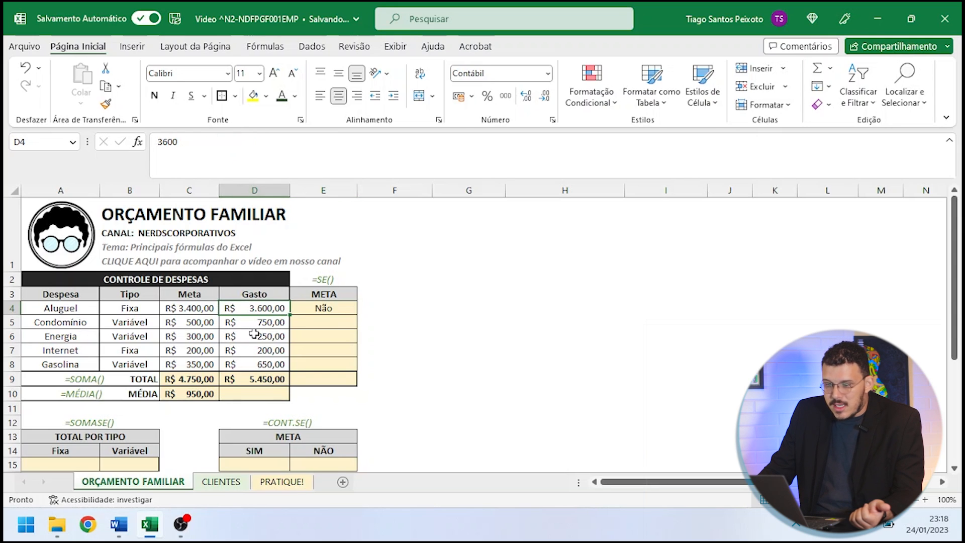
click(207, 311)
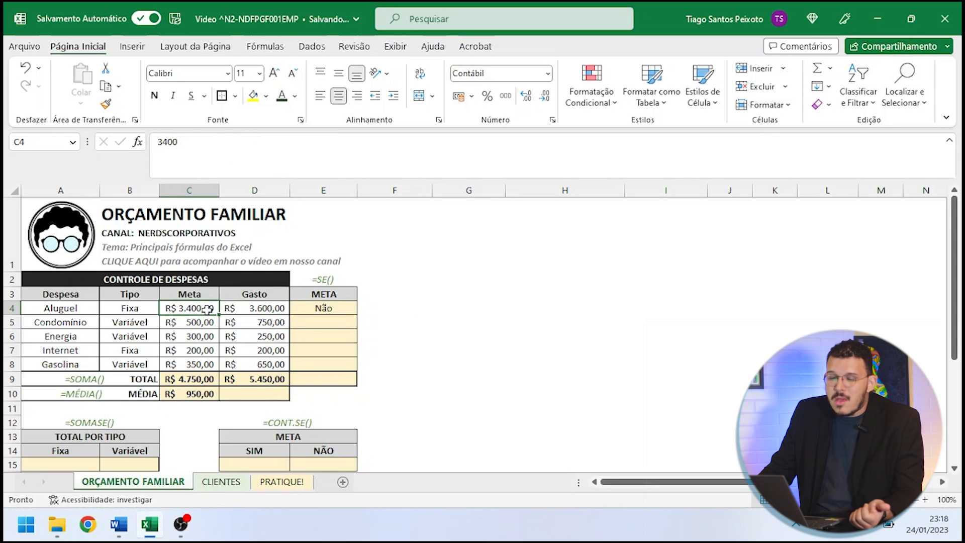
click(278, 312)
click(347, 323)
key(Down)
key(Down)
key(Down)
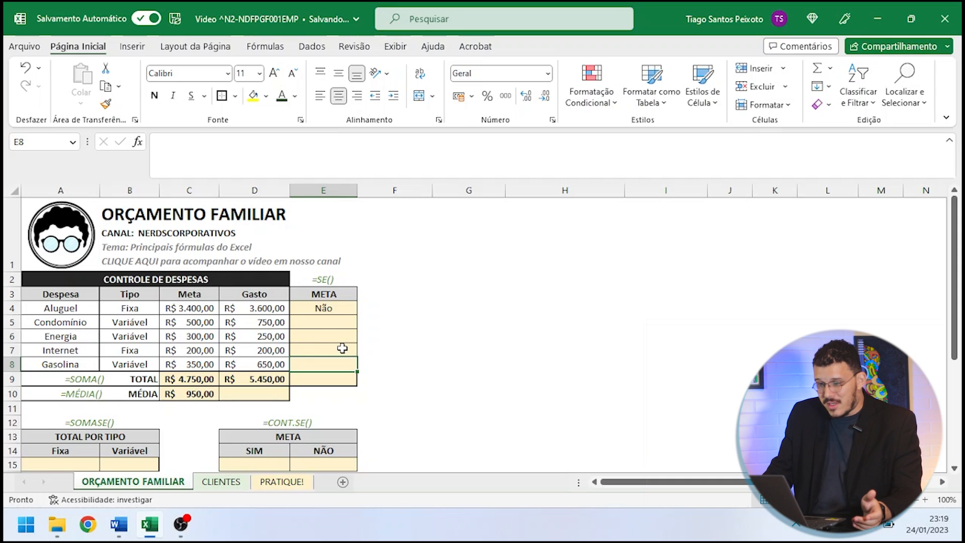
click(333, 322)
click(323, 299)
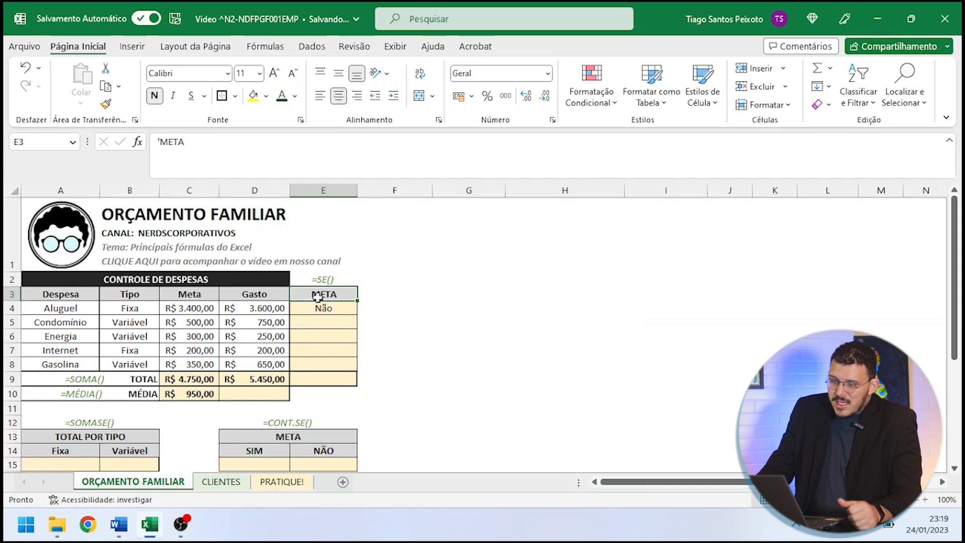
click(325, 305)
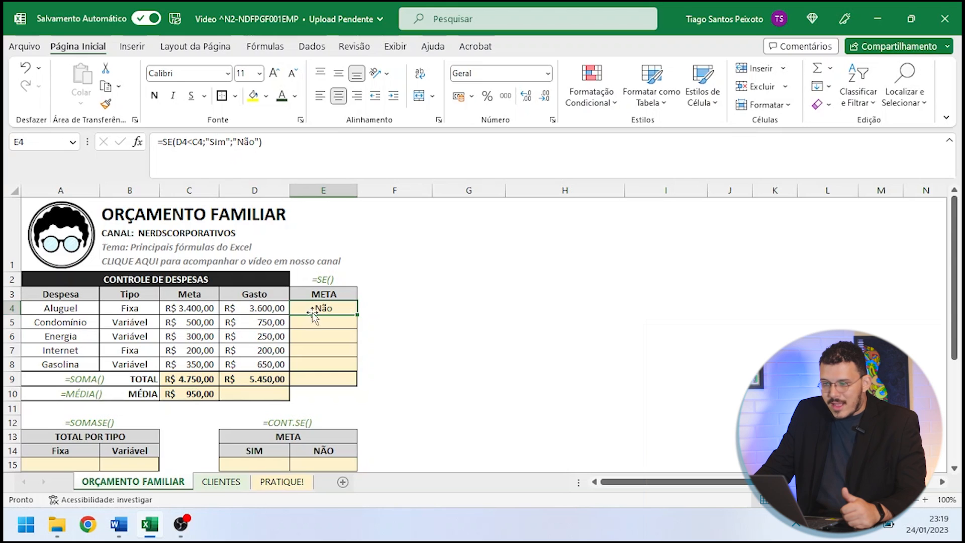
- Review the logical test in E4 and copy the formula down to the Condomínio row in E5
drag(177, 141, 203, 142)
key(ctrl+Return)
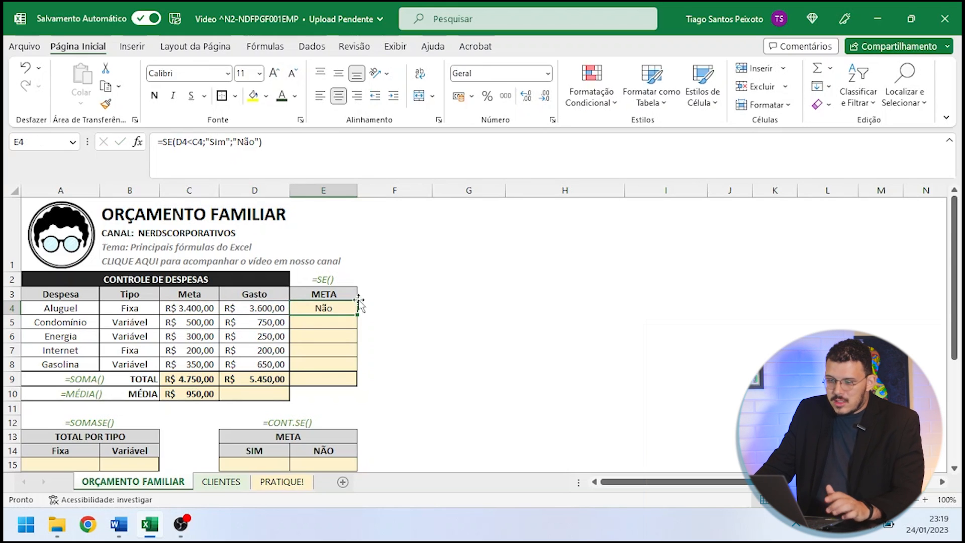
drag(355, 325, 355, 328)
click(336, 320)
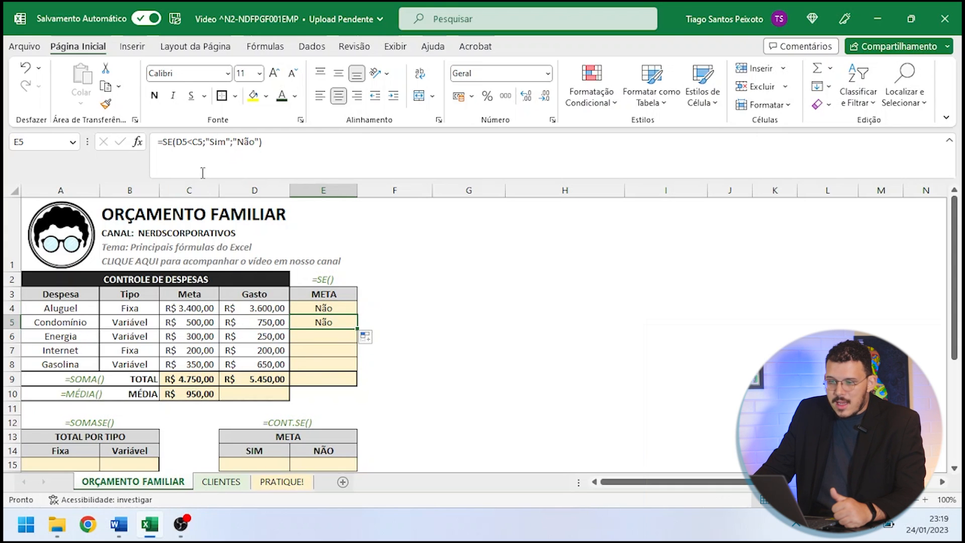
- Check the copied logical test in E5 against the Condomínio spending in D5 and target in C5
drag(177, 141, 207, 141)
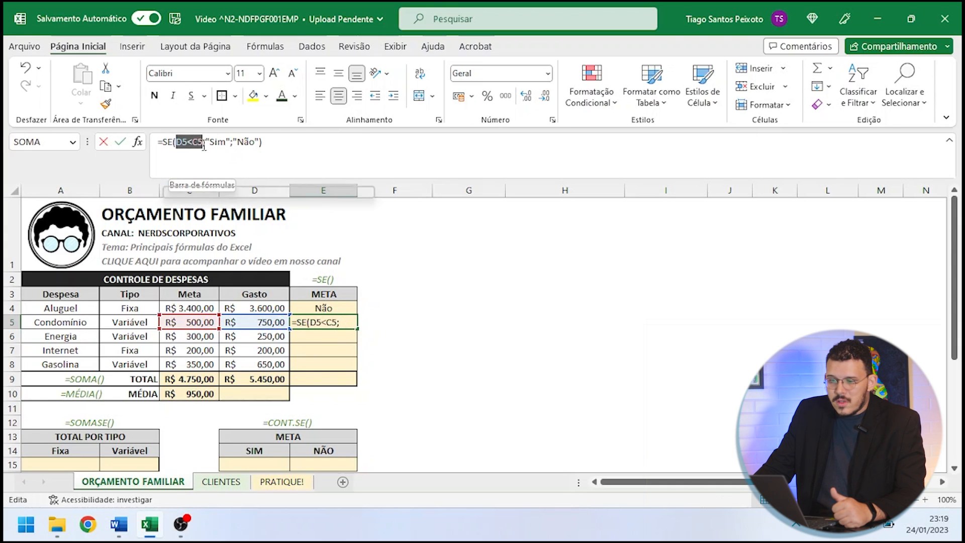
click(402, 293)
key(Escape)
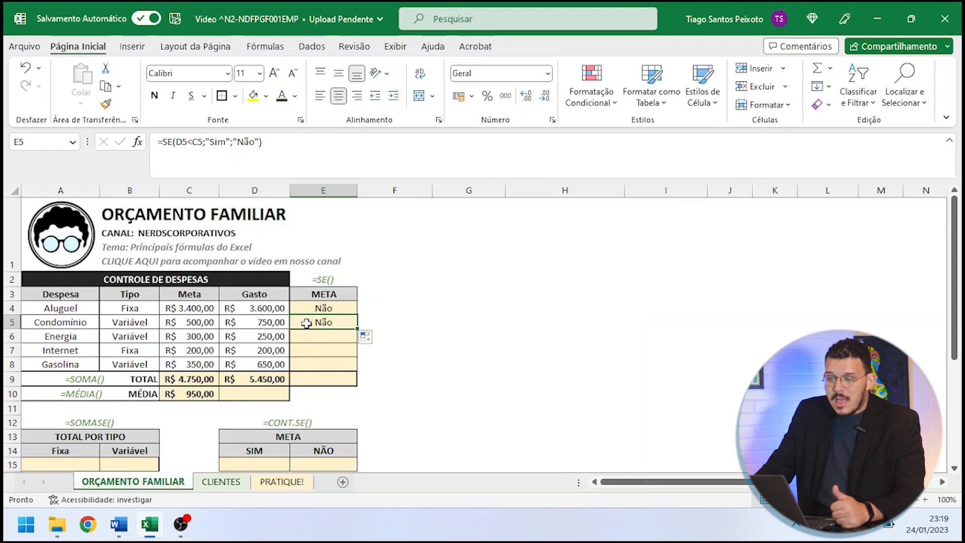
click(254, 324)
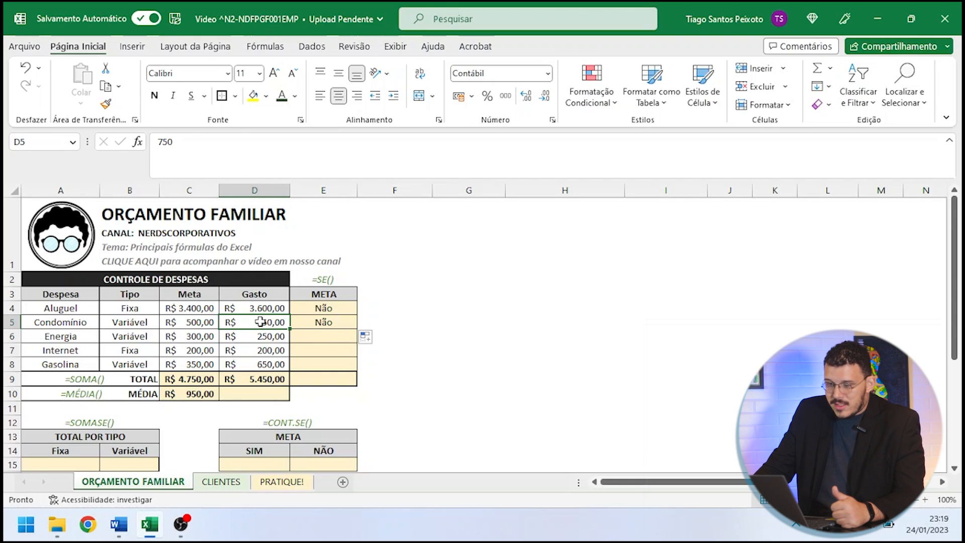
click(185, 321)
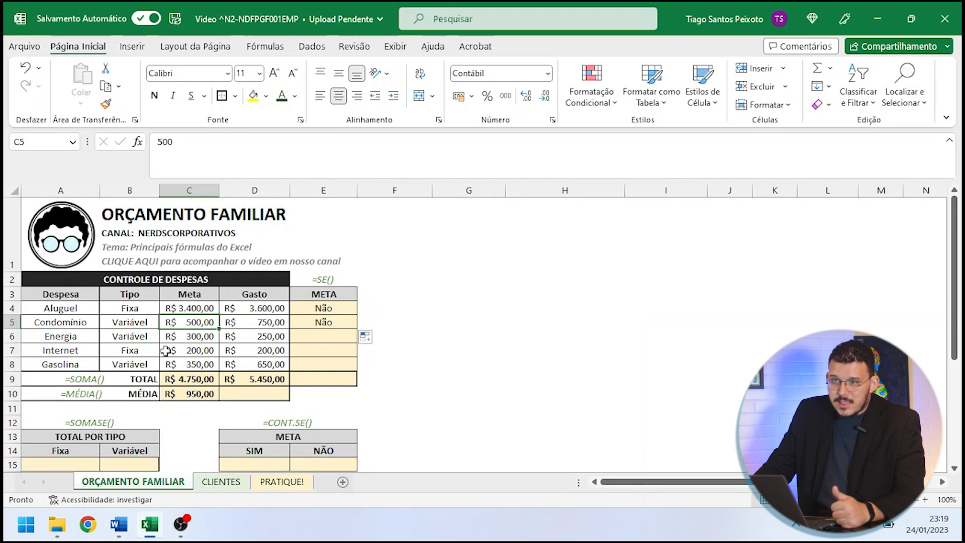
- Copy the SE formula from E5 down through the Energia, Internet and Gasolina rows to E8
click(332, 325)
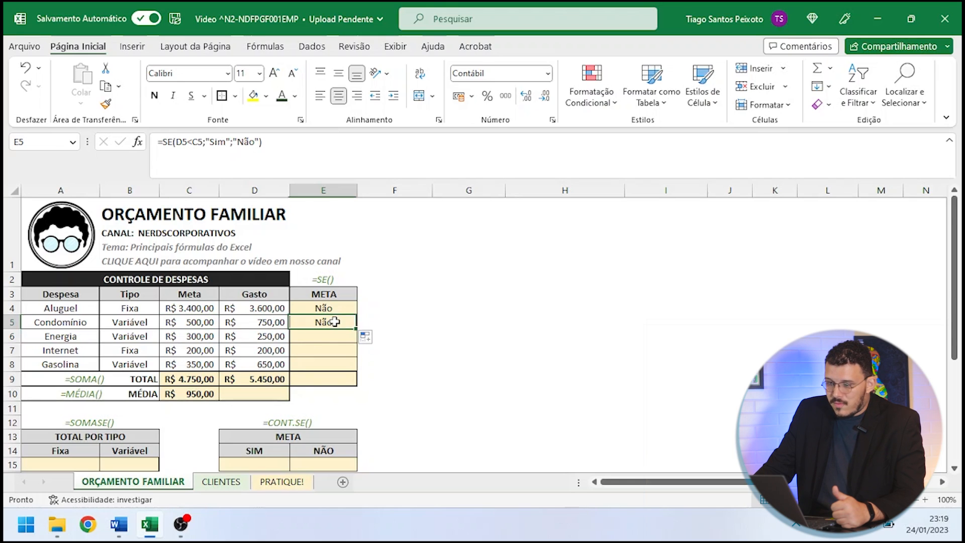
drag(357, 330, 359, 368)
click(392, 366)
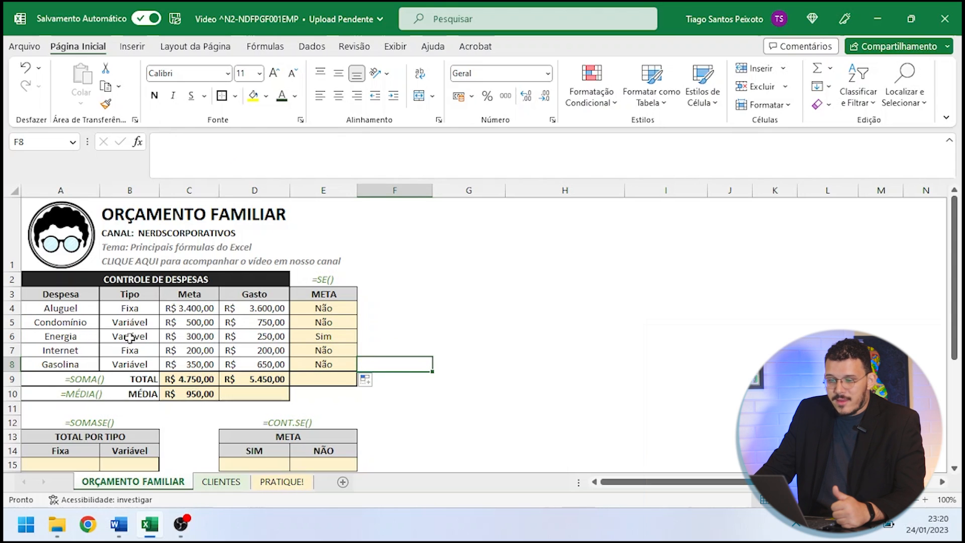
- Compare target and spending in the Energia and Internet rows, and inspect the Internet formula in E7
drag(48, 338, 223, 335)
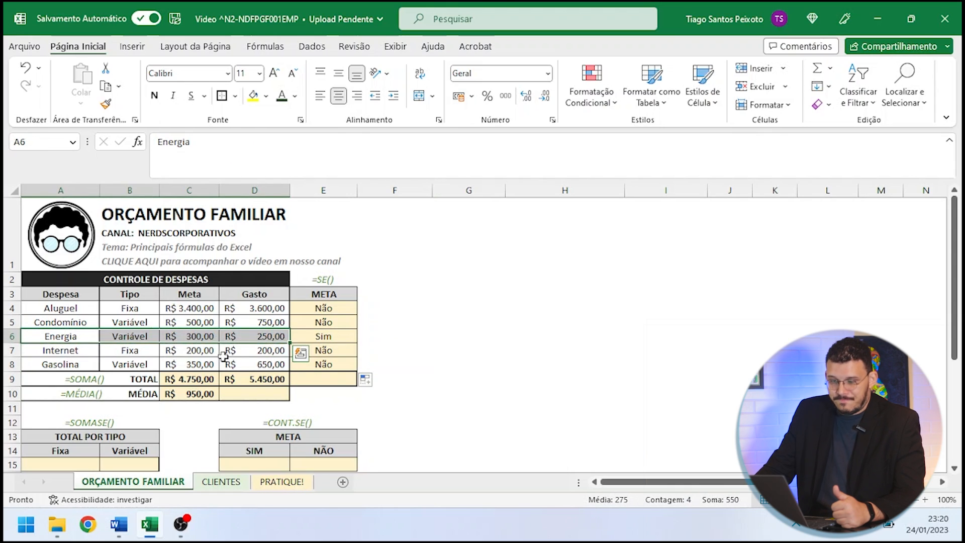
click(198, 334)
click(275, 335)
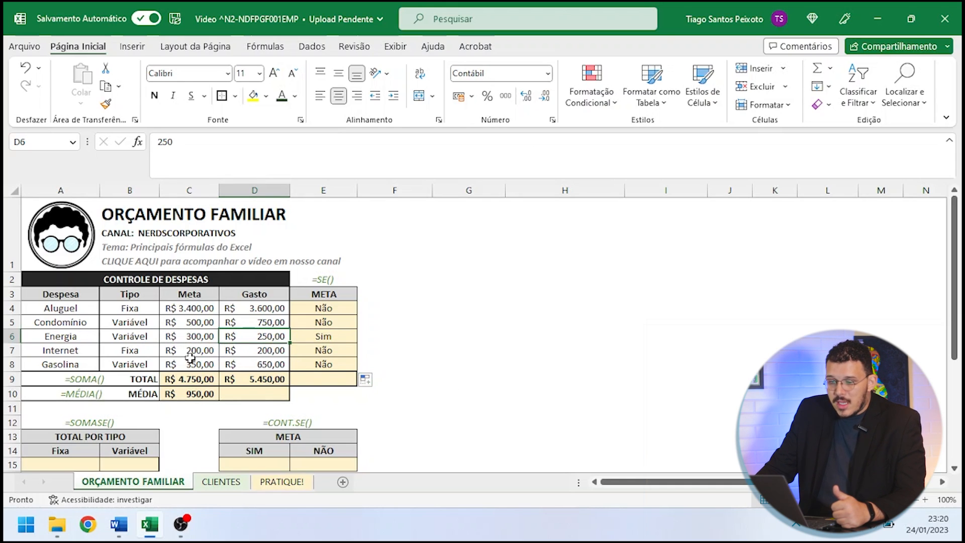
drag(181, 350, 258, 351)
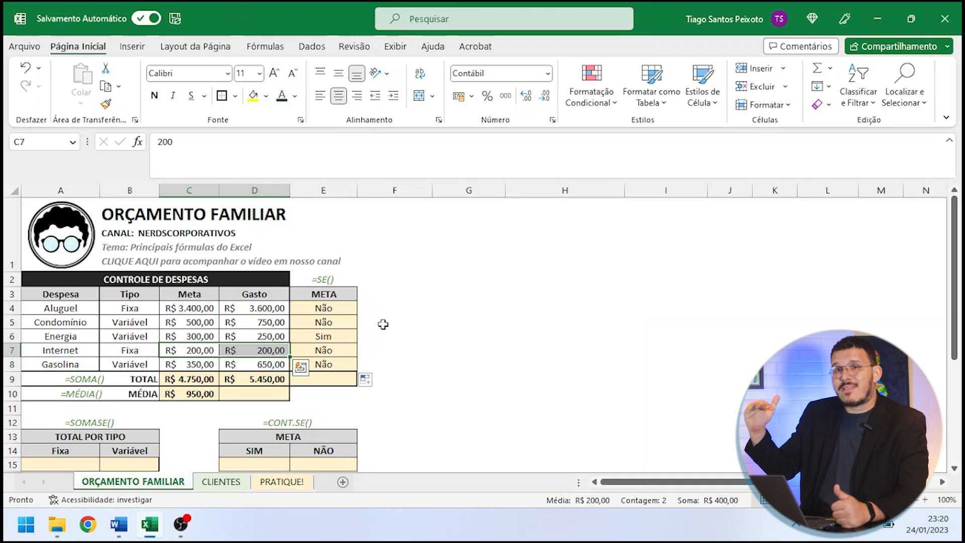
click(329, 354)
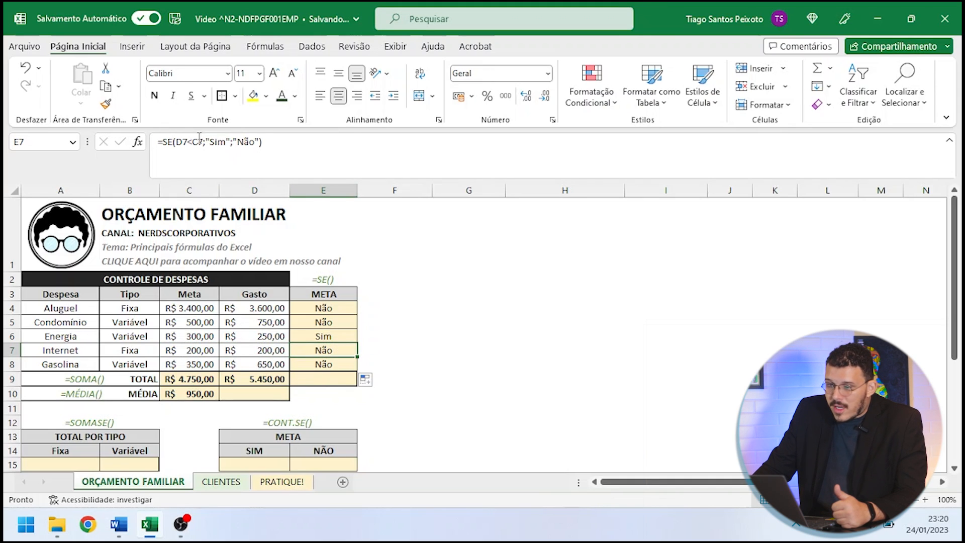
- Change the Aluguel formula in E4 to =SE(D4<=C4;"Sim";"Não") so spending equal to the target also counts
click(314, 308)
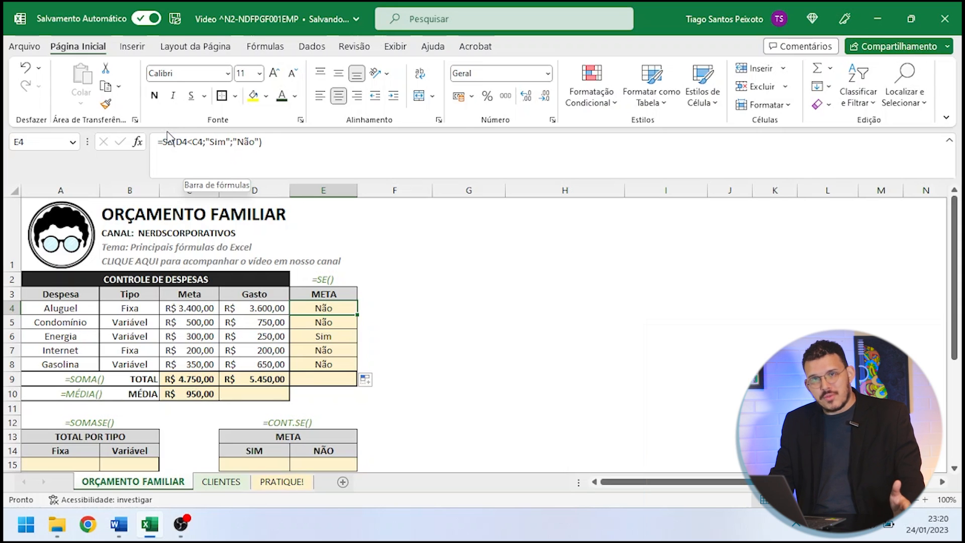
click(194, 141)
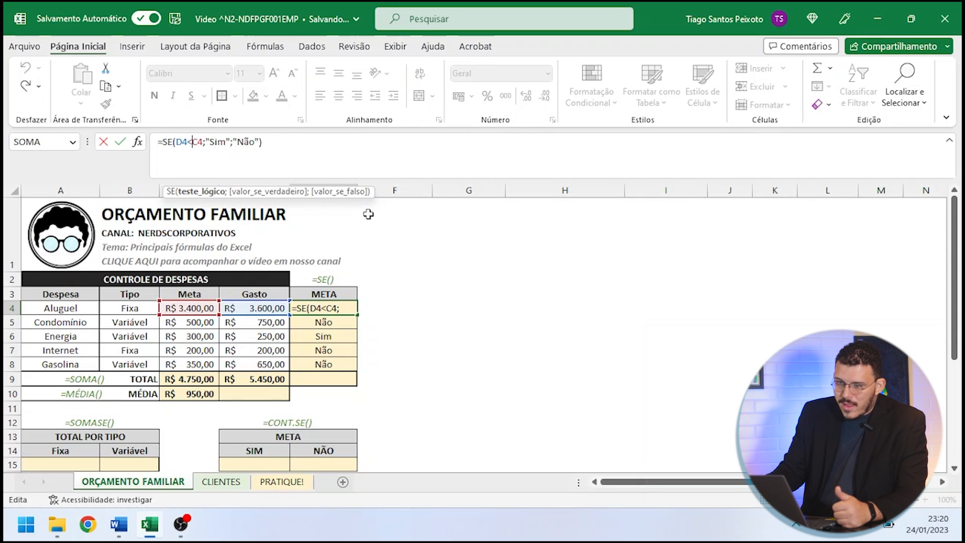
text(=)
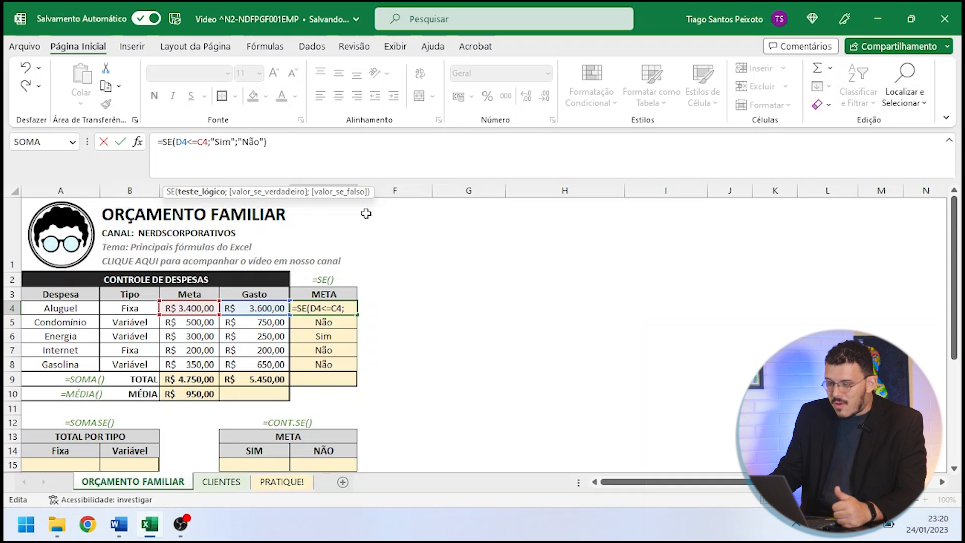
key(Return)
- Copy the revised SE formula from E4 down the META column to the Gasolina row in E8
click(323, 307)
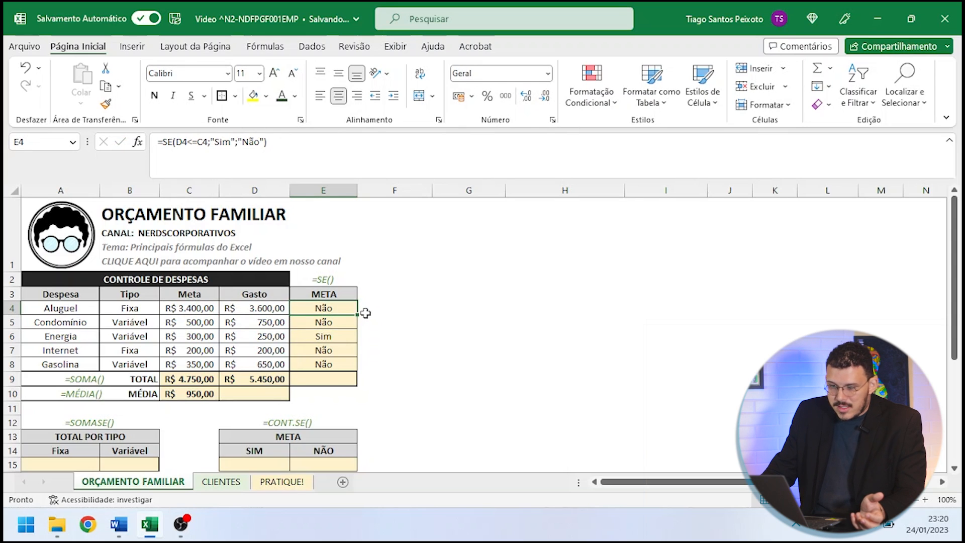
drag(357, 315, 357, 370)
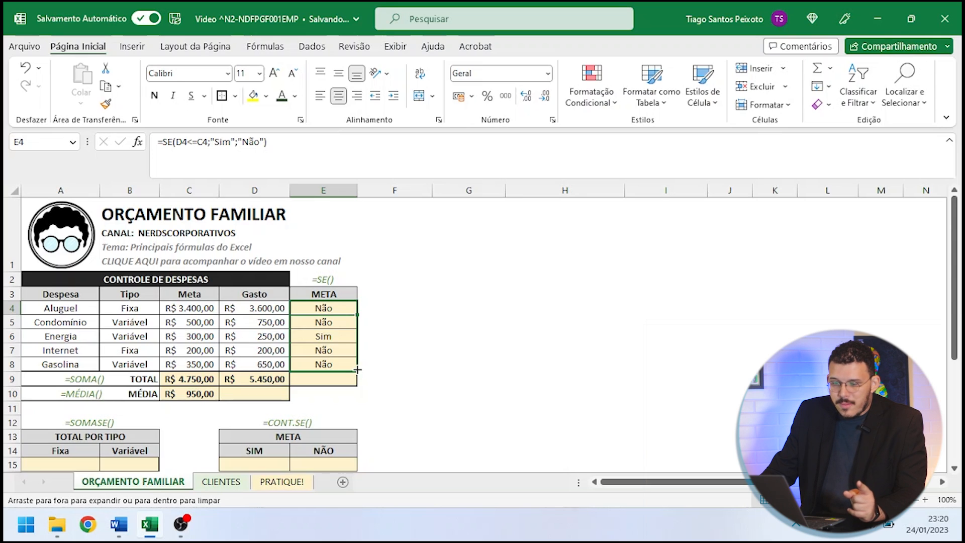
drag(358, 368, 358, 369)
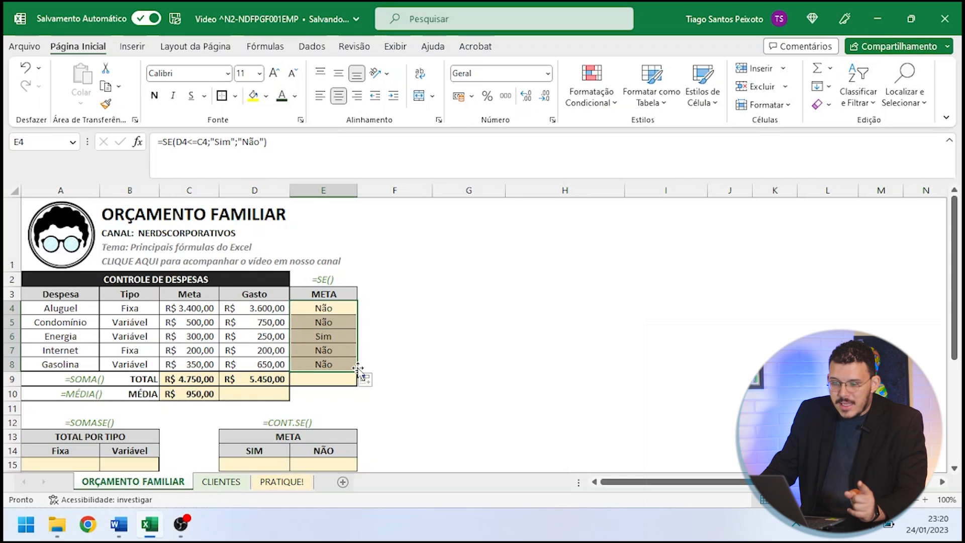
- Check the revised formula in E7 against the Internet target and spending in C7 and D7
click(392, 346)
click(337, 346)
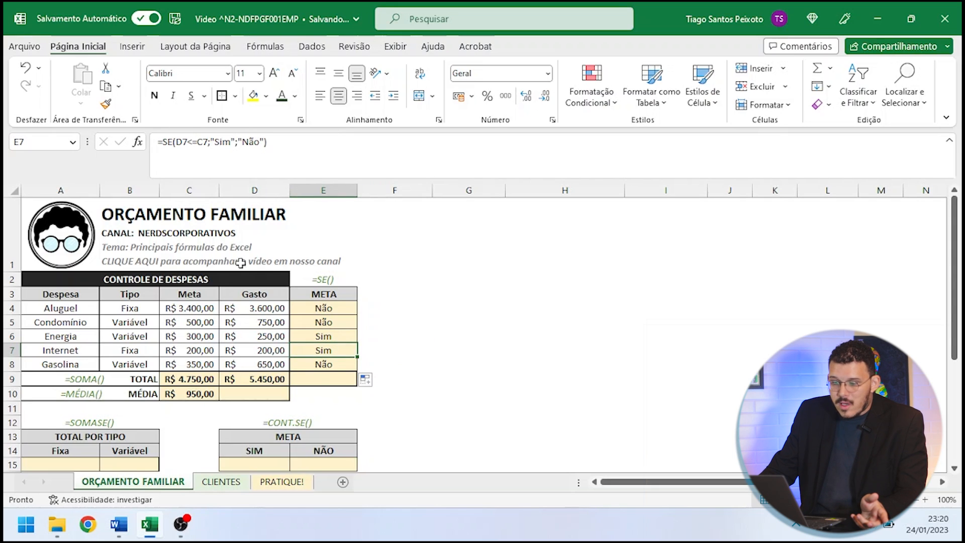
drag(199, 350, 228, 352)
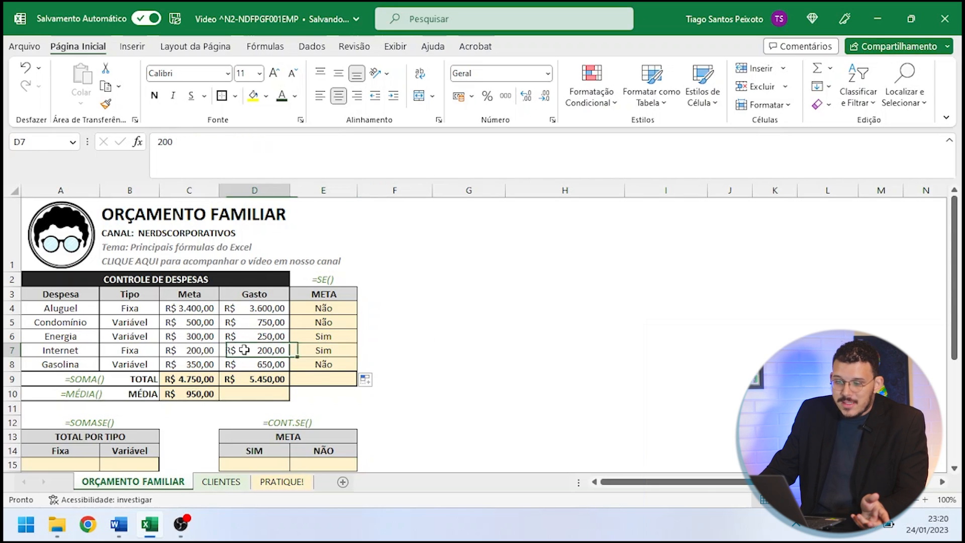
click(312, 354)
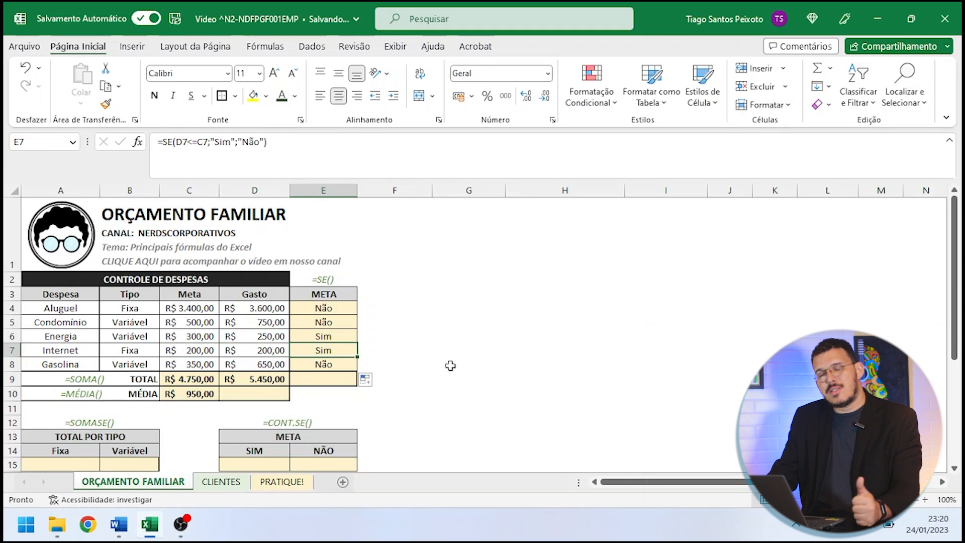
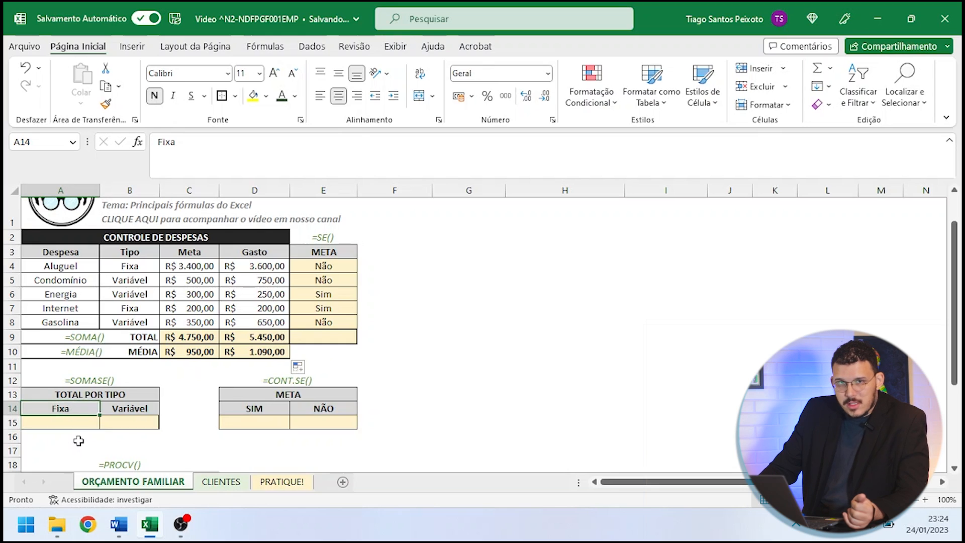
- Begin a SOMASE formula in A15 for the Fixa total, with the Tipo cells B4:B8 as the criteria range
click(65, 422)
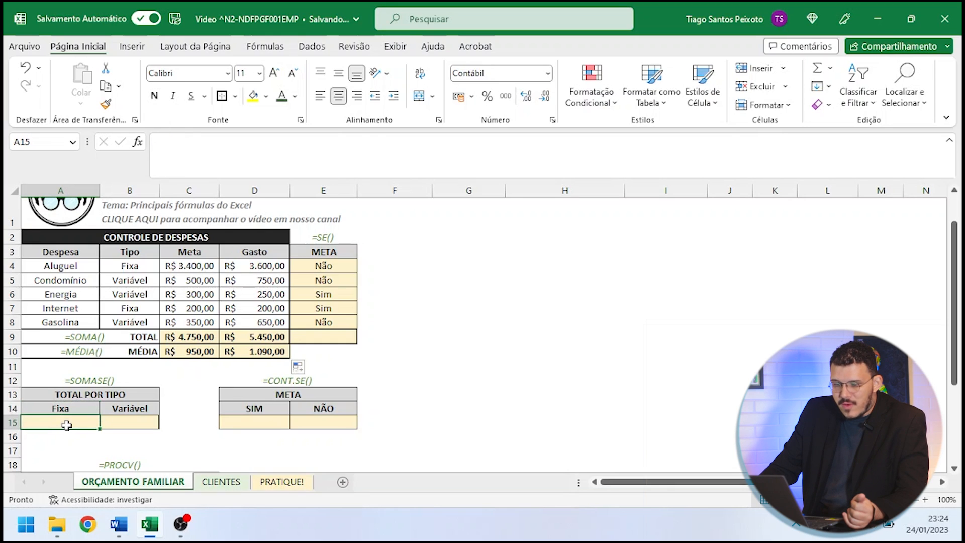
click(130, 421)
click(128, 406)
click(119, 420)
click(82, 419)
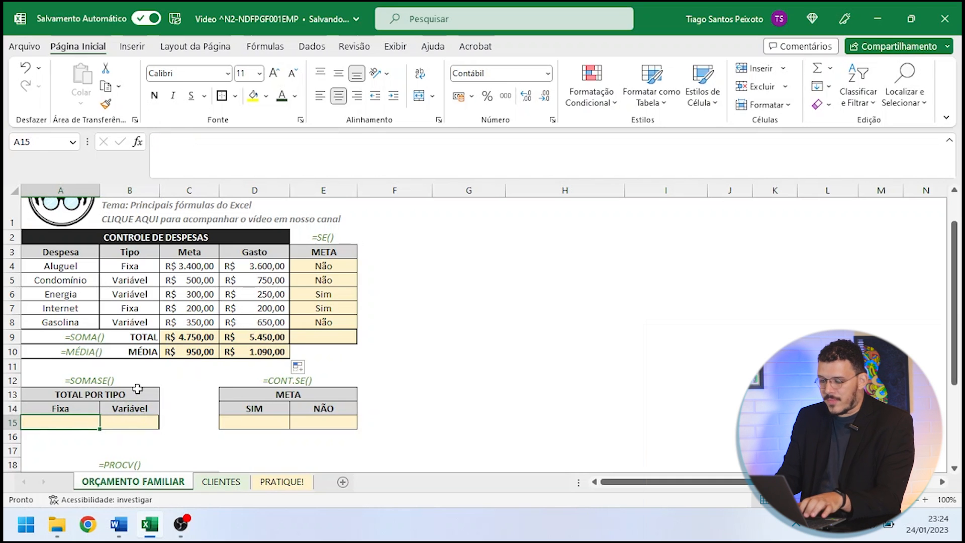
text(=somase)
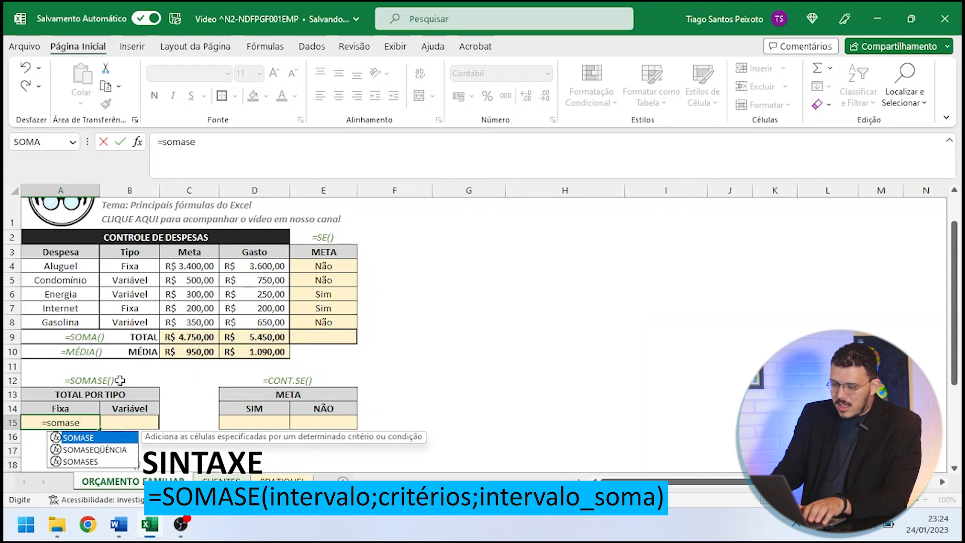
text(()
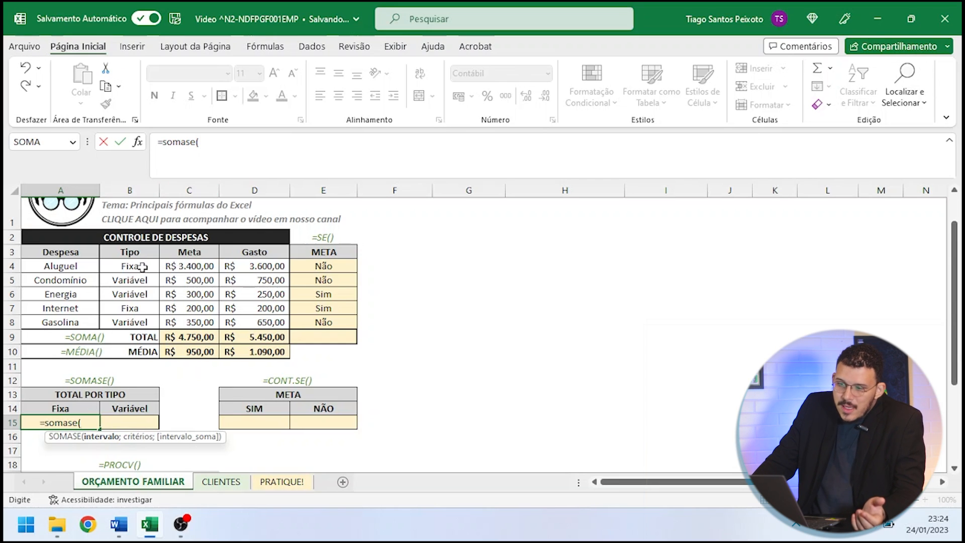
drag(132, 266, 132, 281)
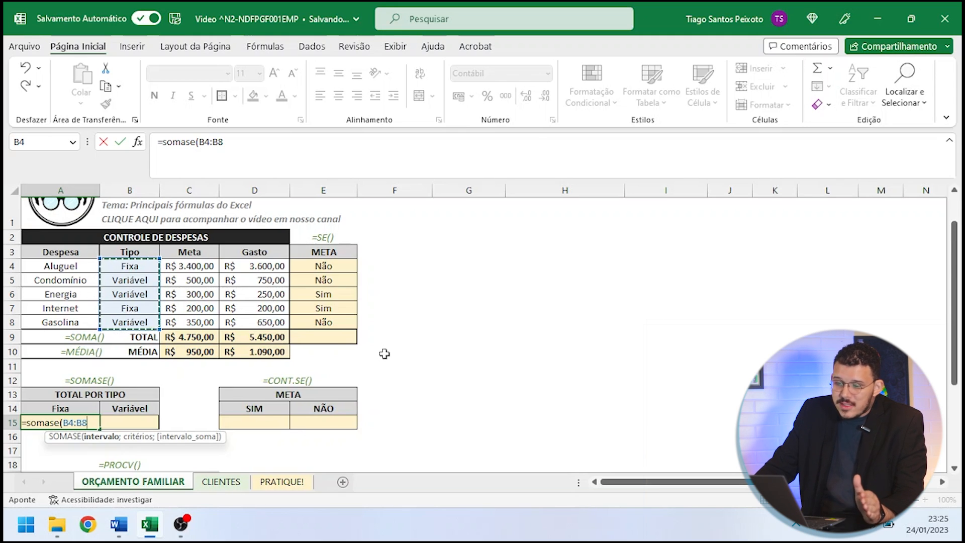
text(;)
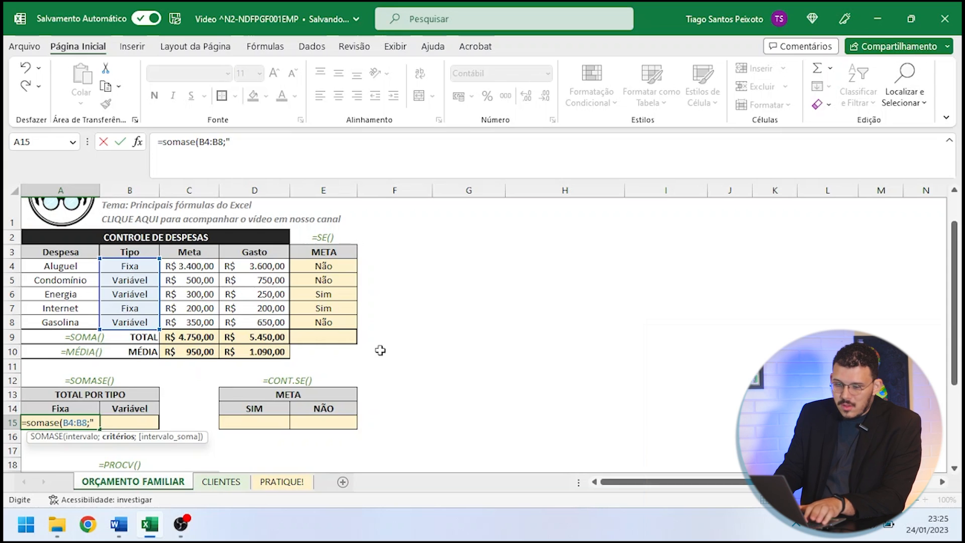
- Try the SOMASE criterion first as the text "=Fixa" and again as a reference to cell A14, clearing each version
text("=Fix)
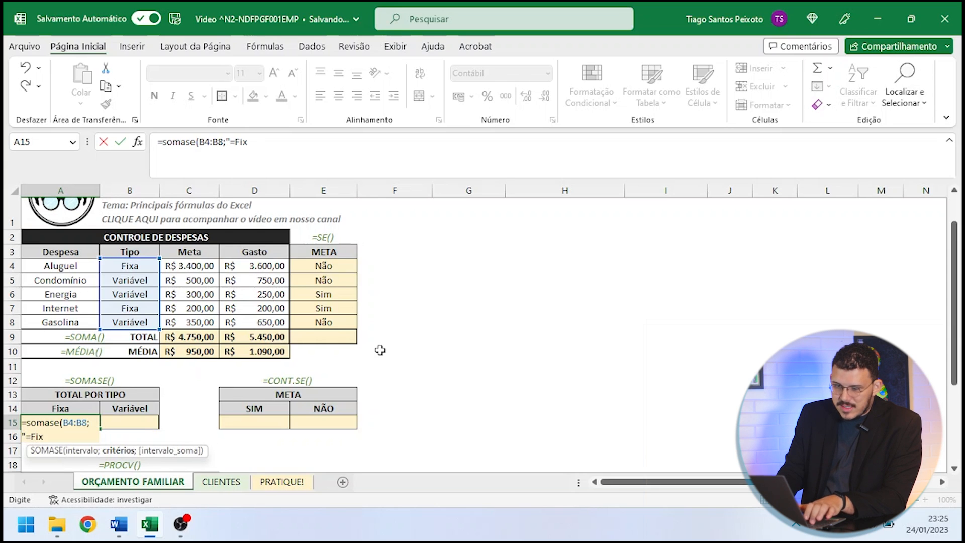
text(a")
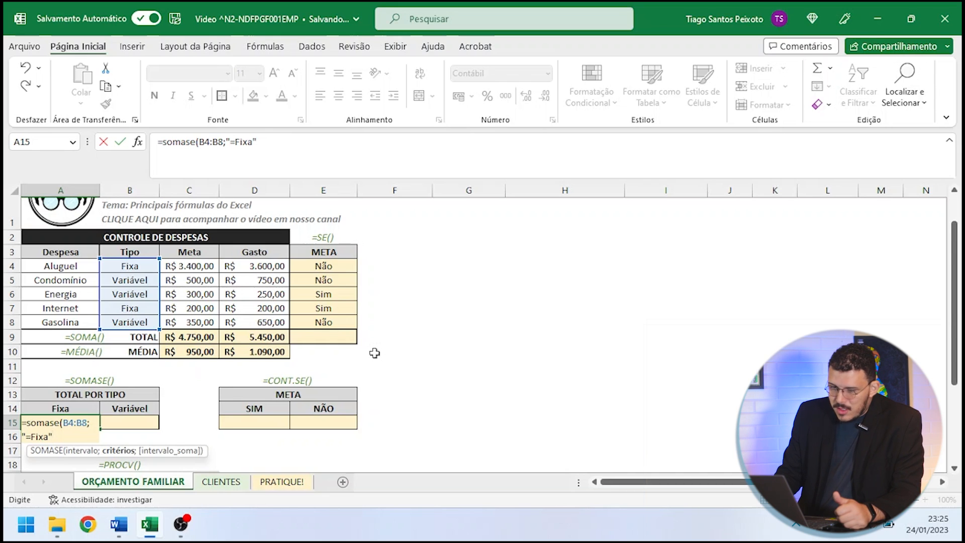
key(BackSpace)
key(BackSpace)
key(BackSpace)
key(BackSpace)
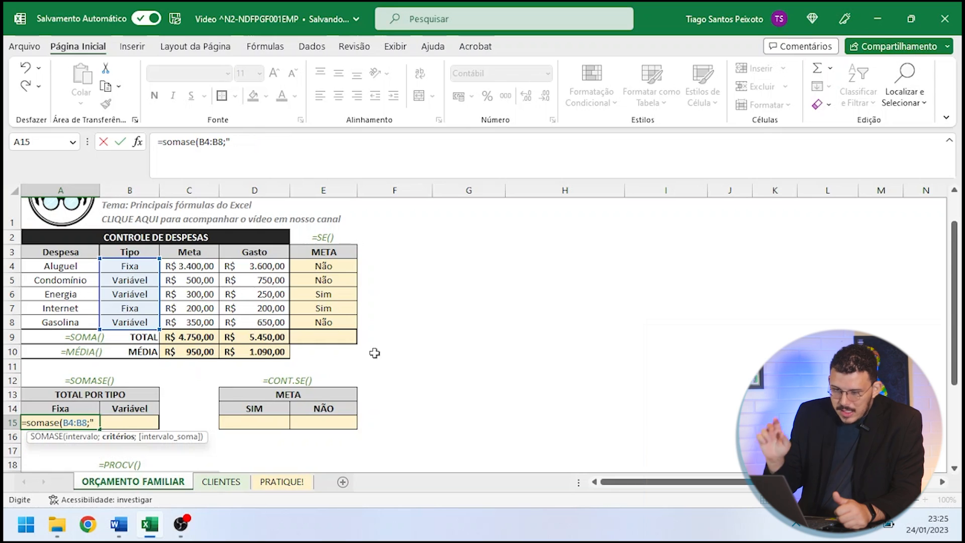
key(BackSpace)
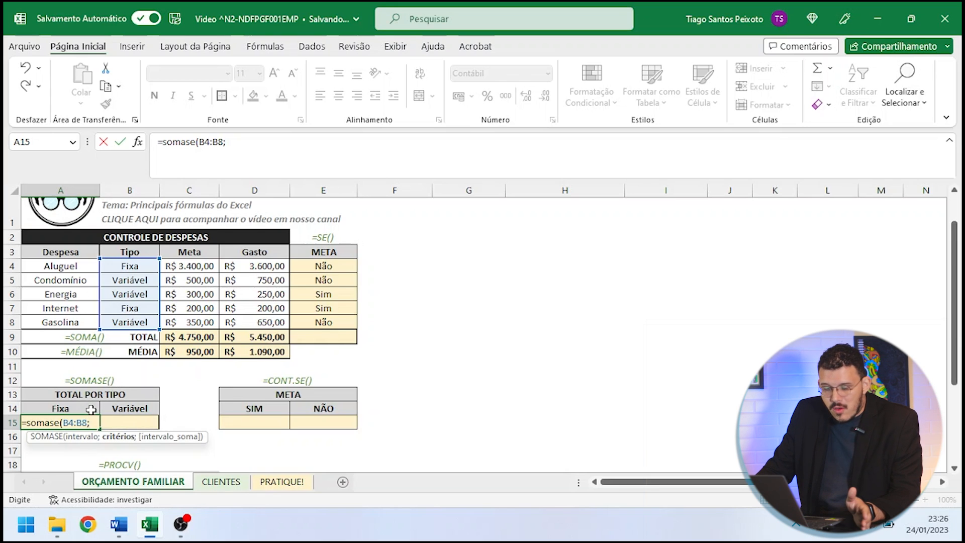
click(83, 408)
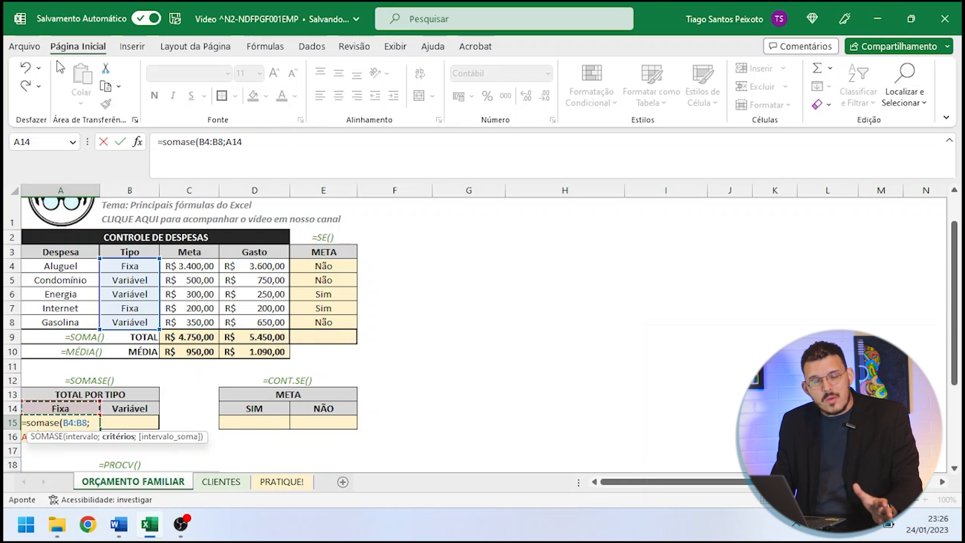
key(BackSpace)
key(BackSpace)
key(BackSpace)
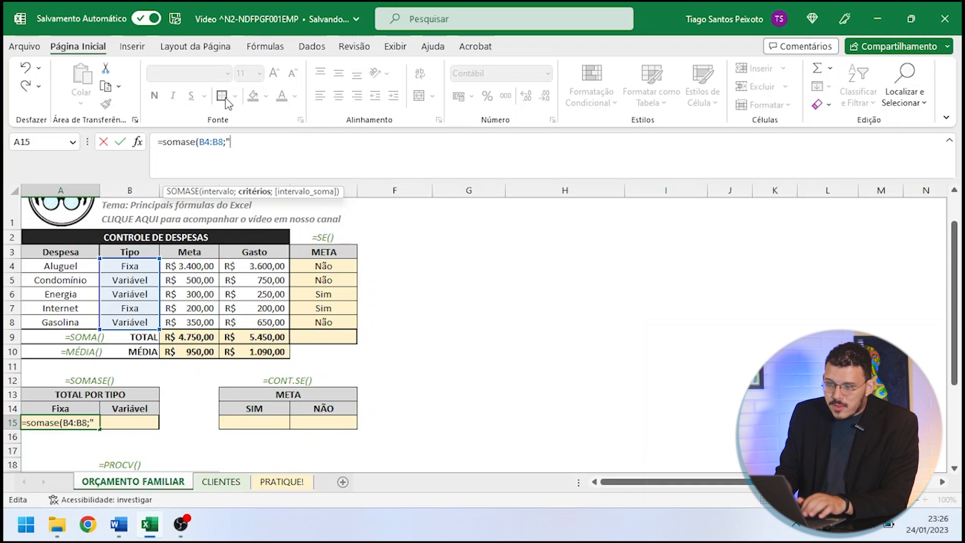
- Complete the Fixa total in A15 as =SOMASE(B4:B8;"=Fixa";D4:D8), with the Gasto cells as the sum range
text(=)
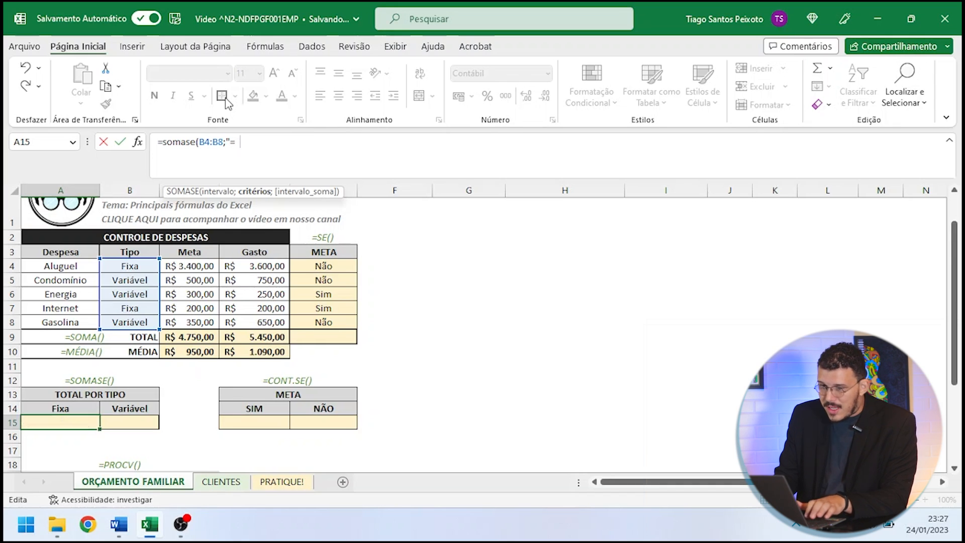
text(Fixa)
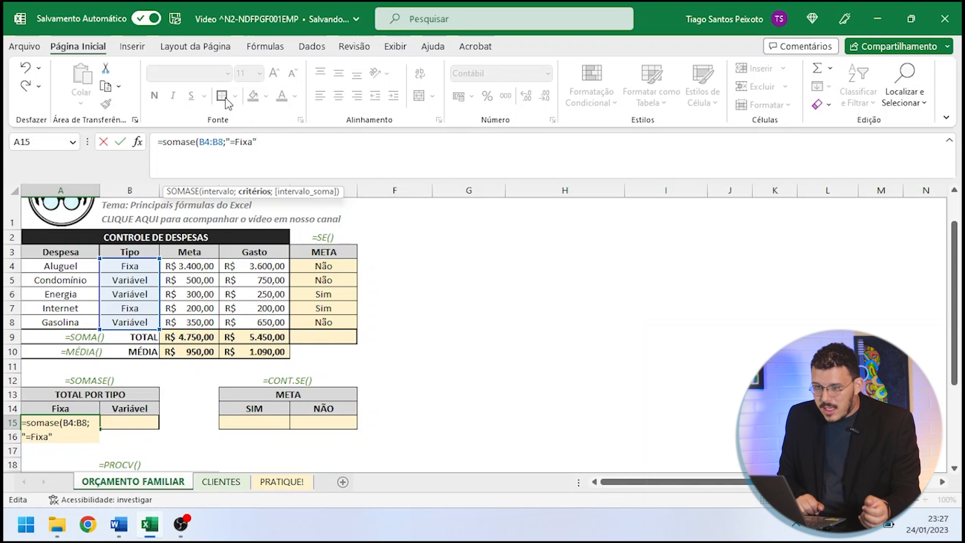
text(";)
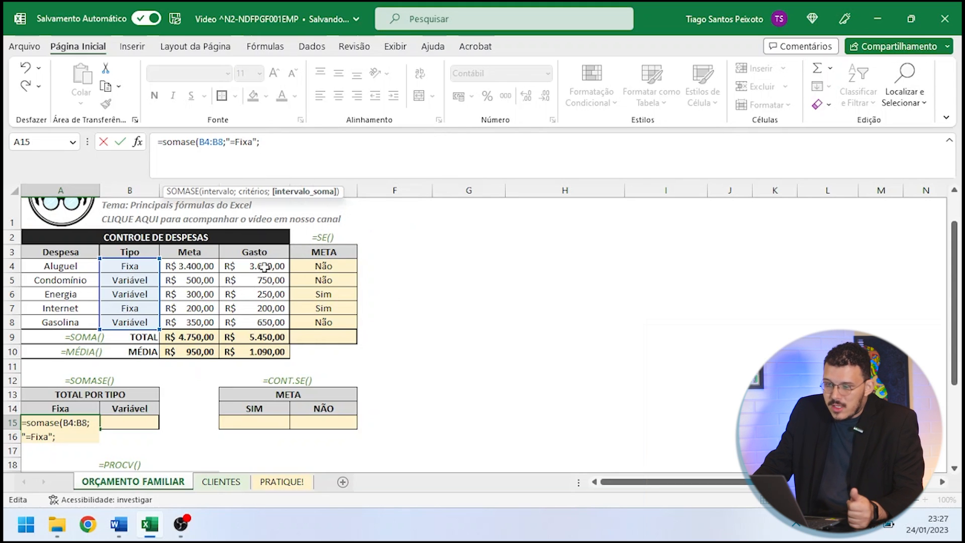
drag(256, 265, 263, 322)
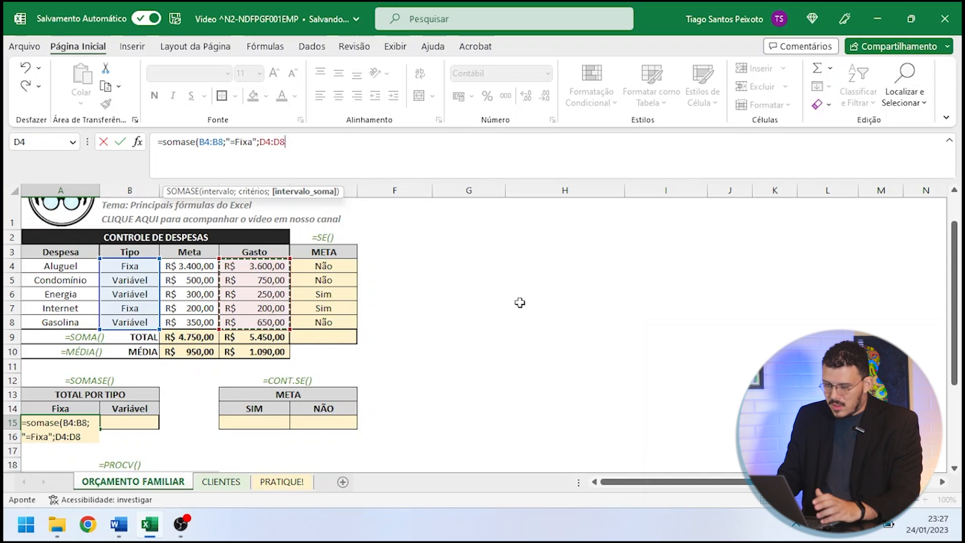
text())
key(Return)
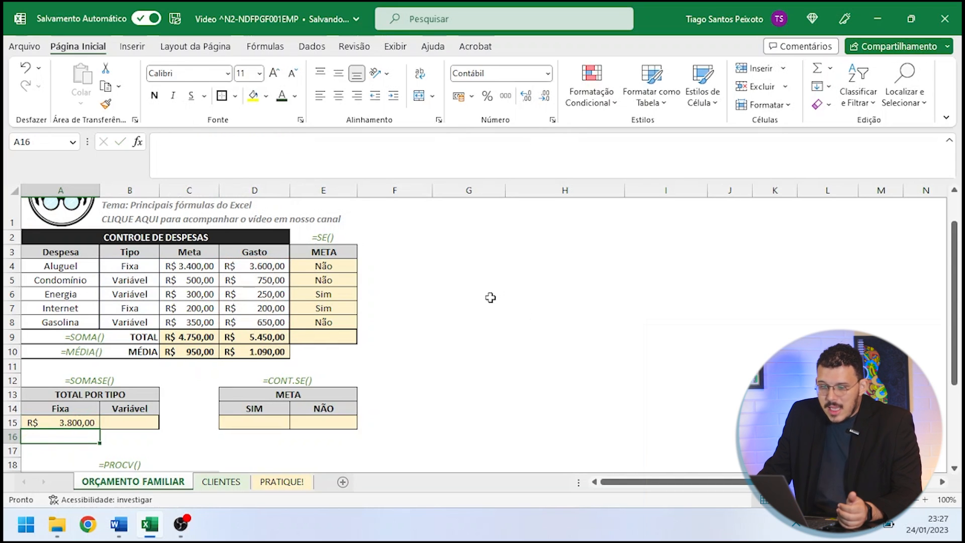
- Check the Fixa total in A15 against the combined Aluguel and Internet spending in D4 and D7
click(81, 421)
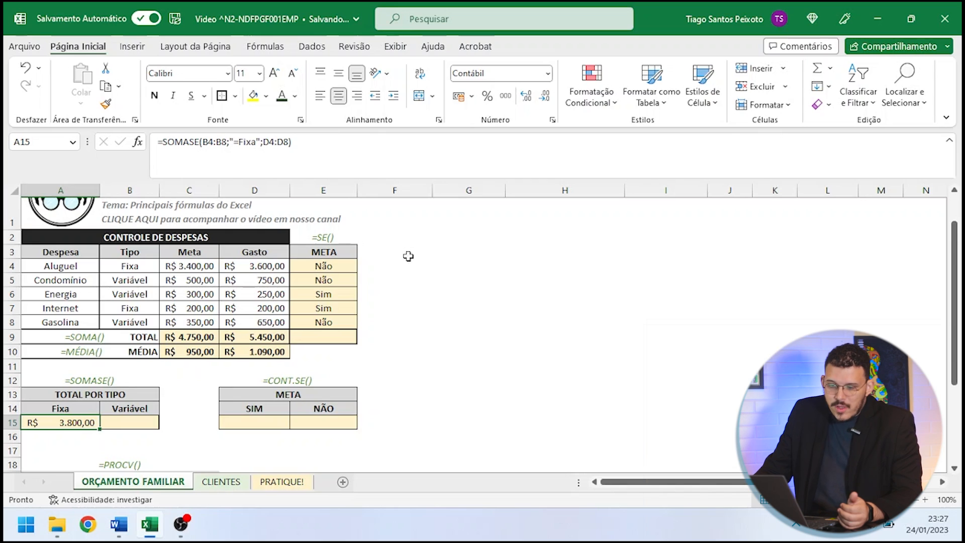
click(129, 266)
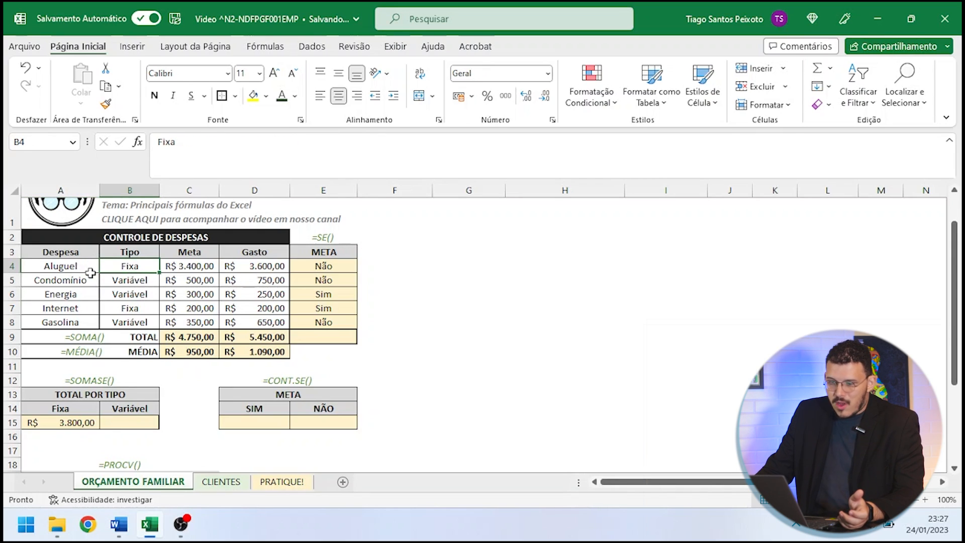
click(257, 267)
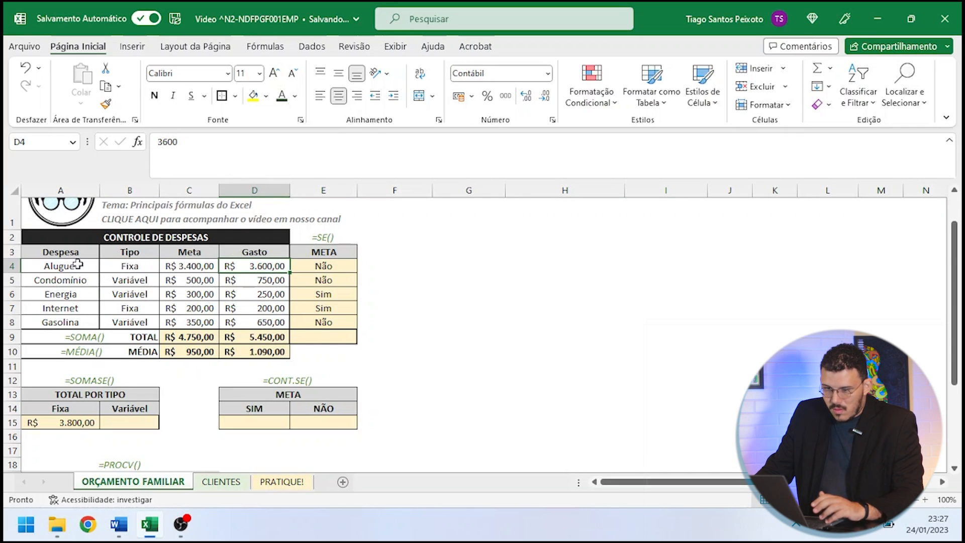
ctrl+click(262, 308)
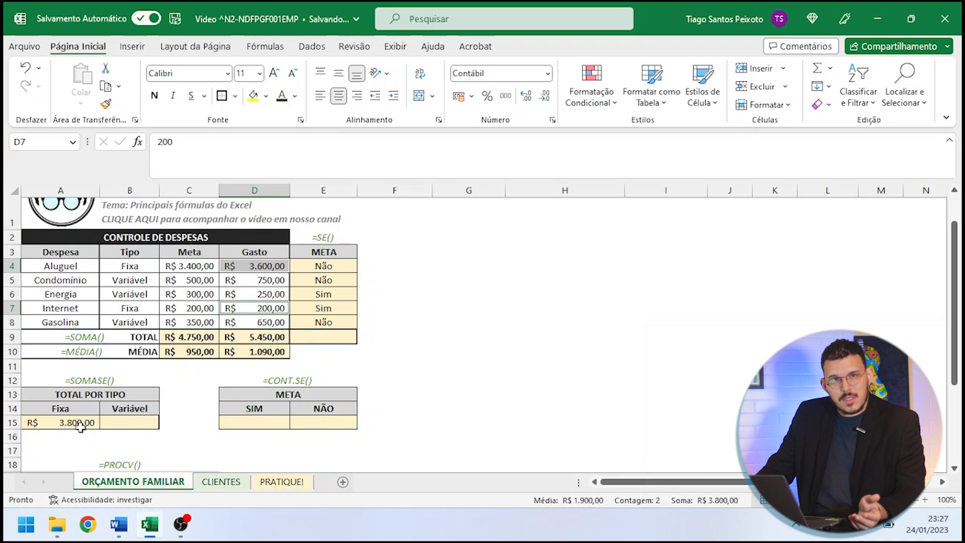
click(134, 422)
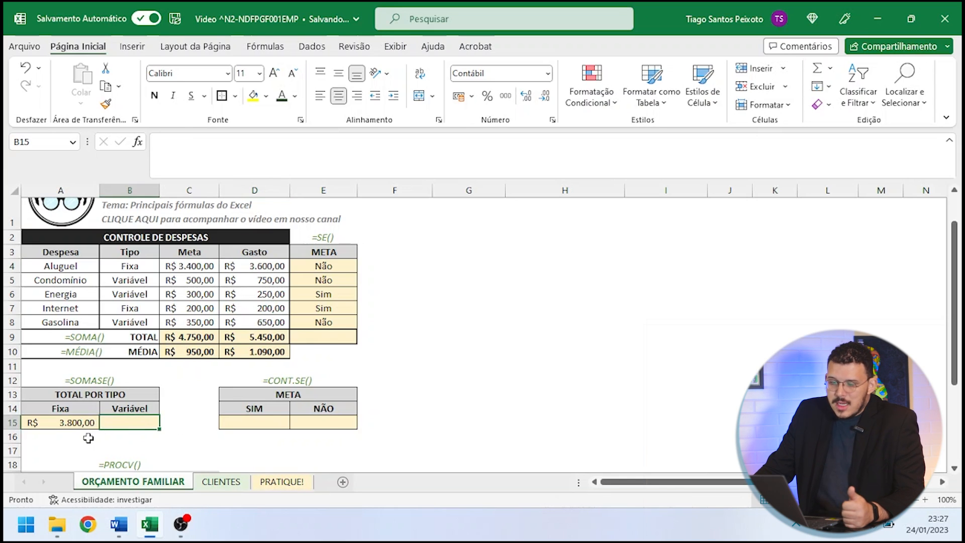
click(93, 425)
drag(102, 428, 149, 426)
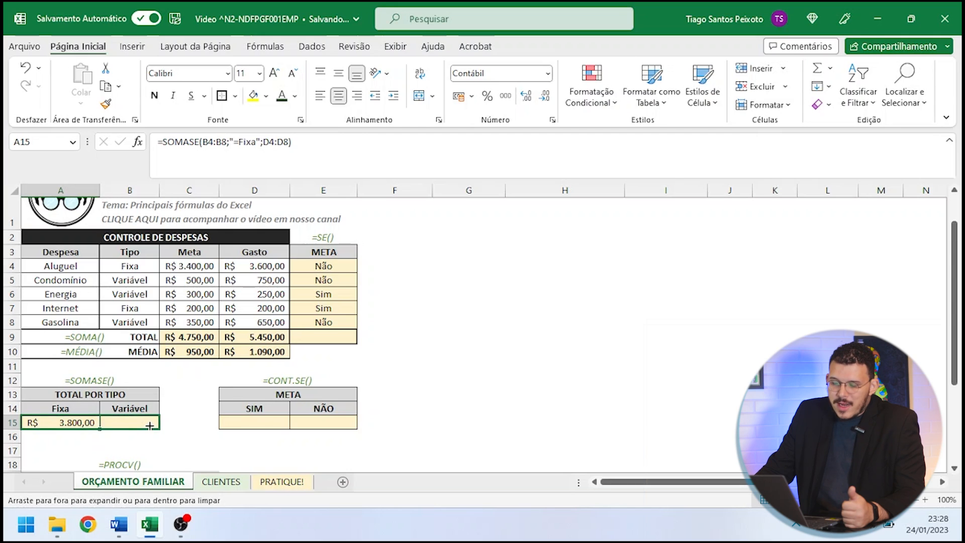
drag(129, 423, 173, 428)
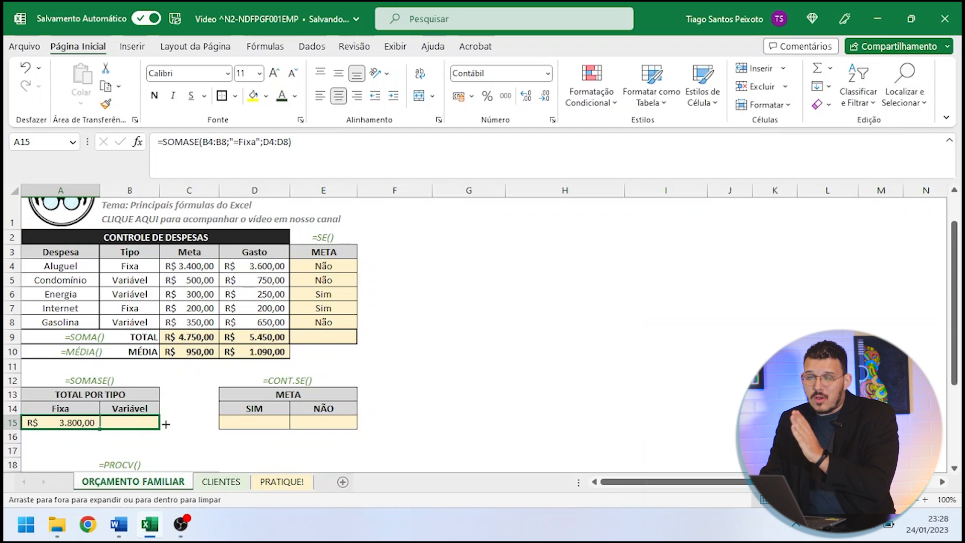
drag(166, 423, 78, 426)
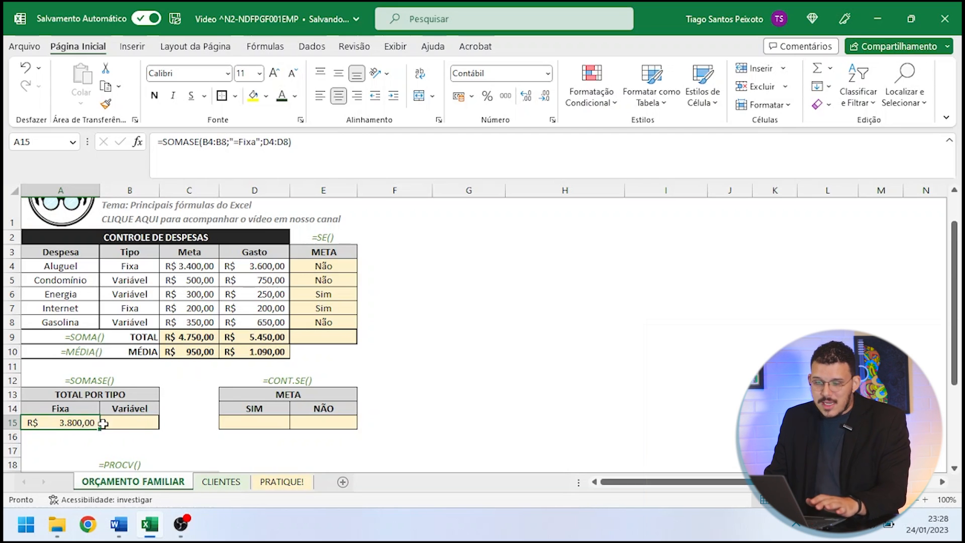
- Enter =SOMASE(B4:B8;B14;D4:D8) in B15 to total the Variável spending, using the header cell as the criterion
click(129, 425)
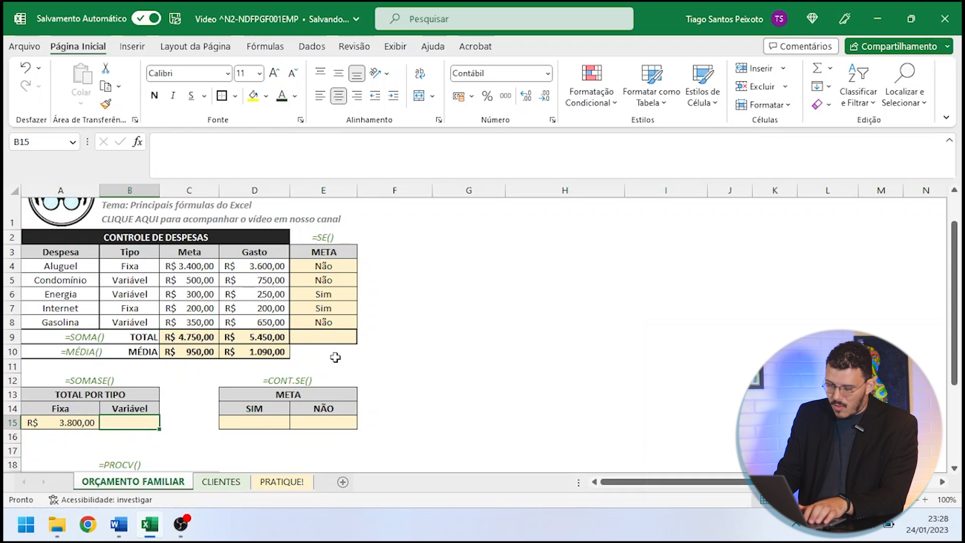
text(=somase)
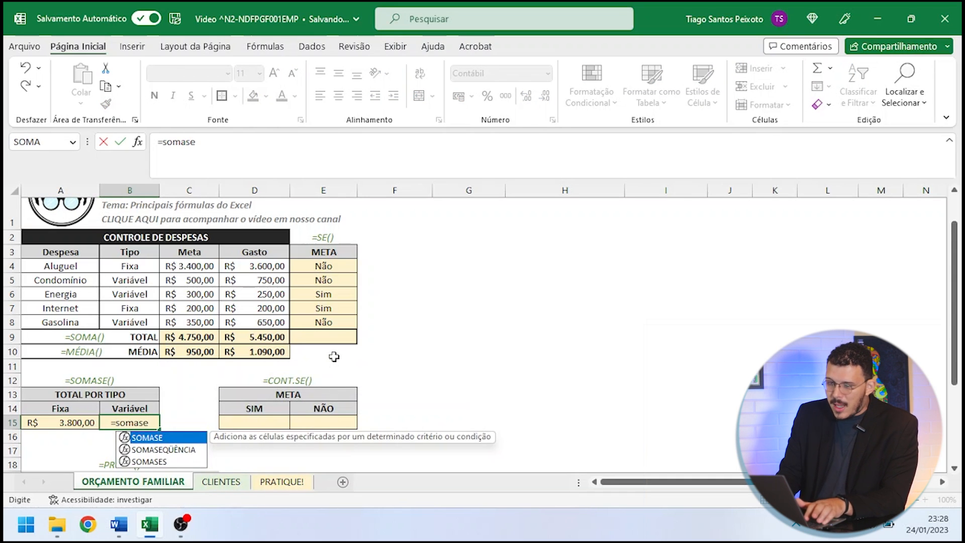
text(()
drag(131, 269, 132, 323)
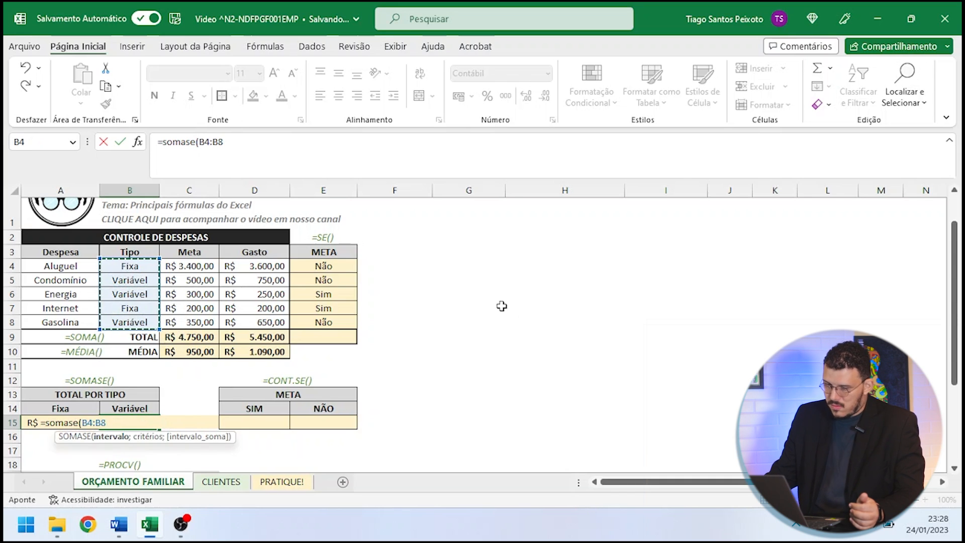
text(;)
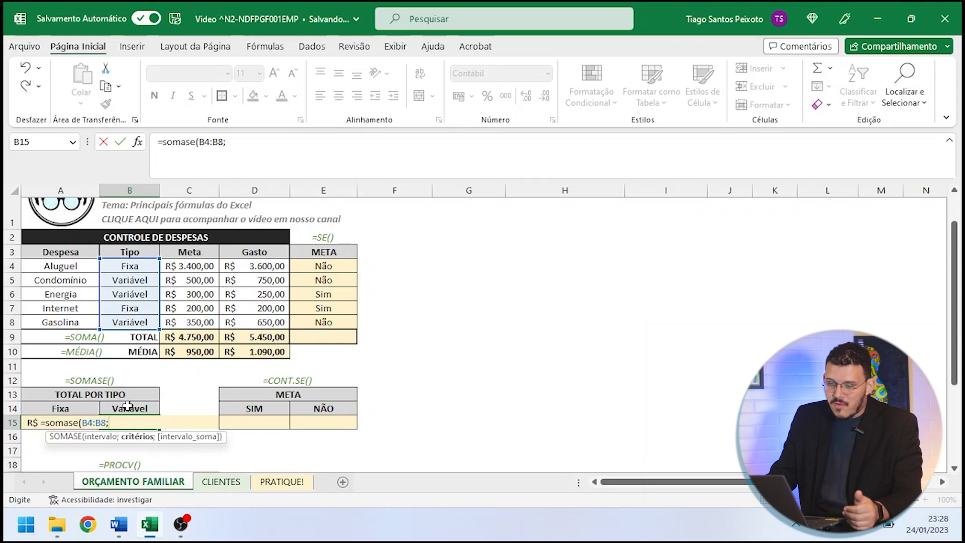
click(146, 407)
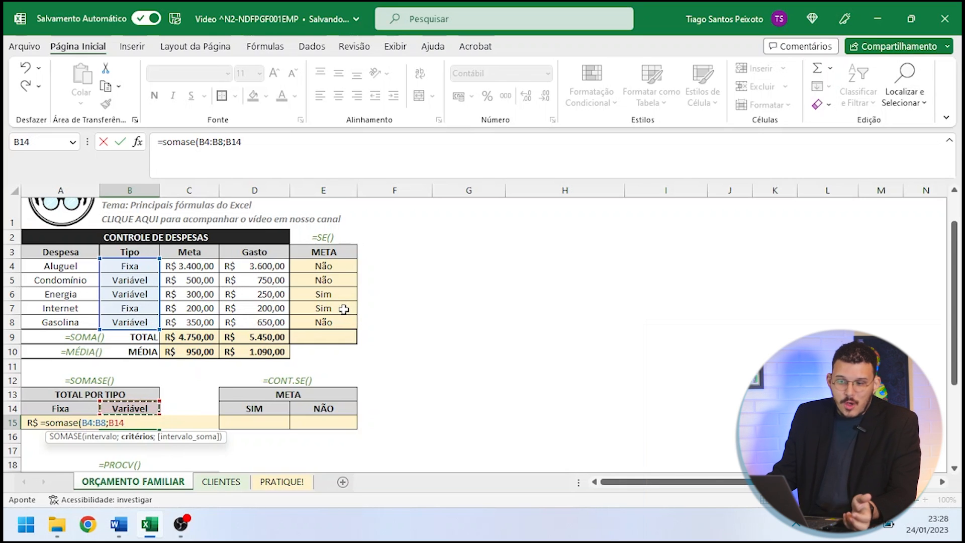
text(;)
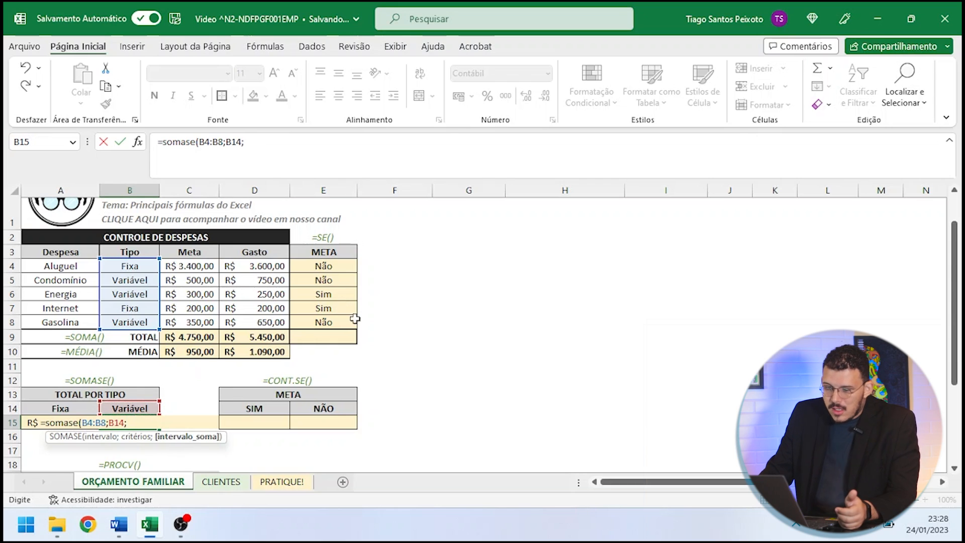
drag(277, 265, 264, 321)
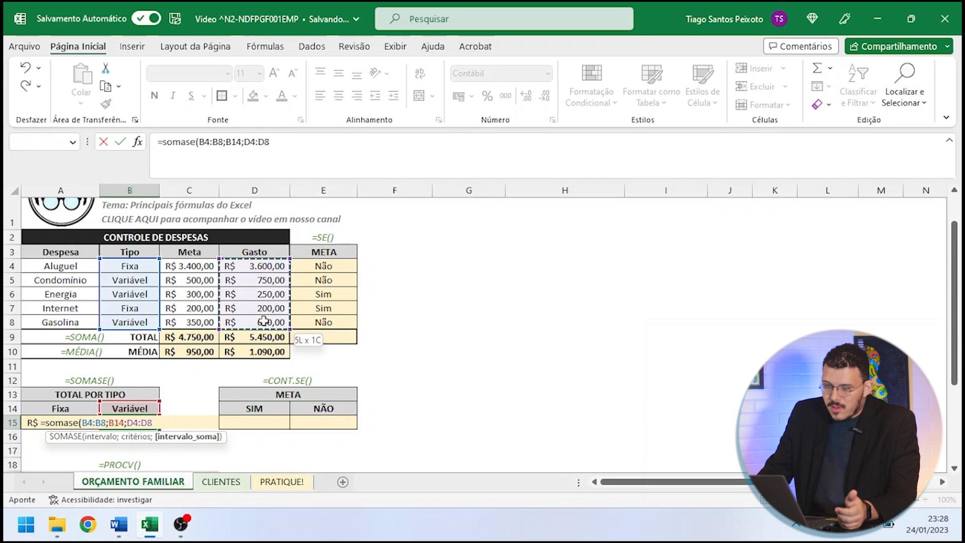
text())
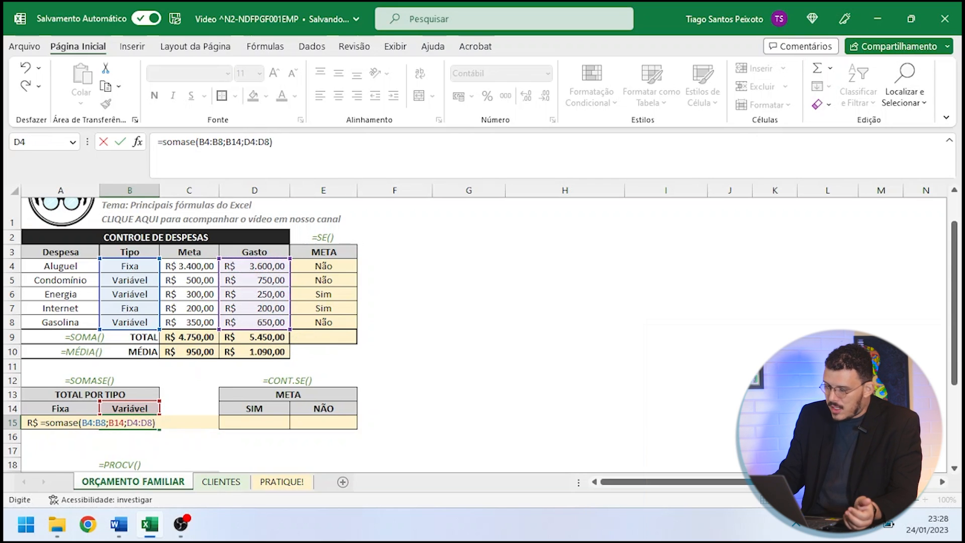
key(Return)
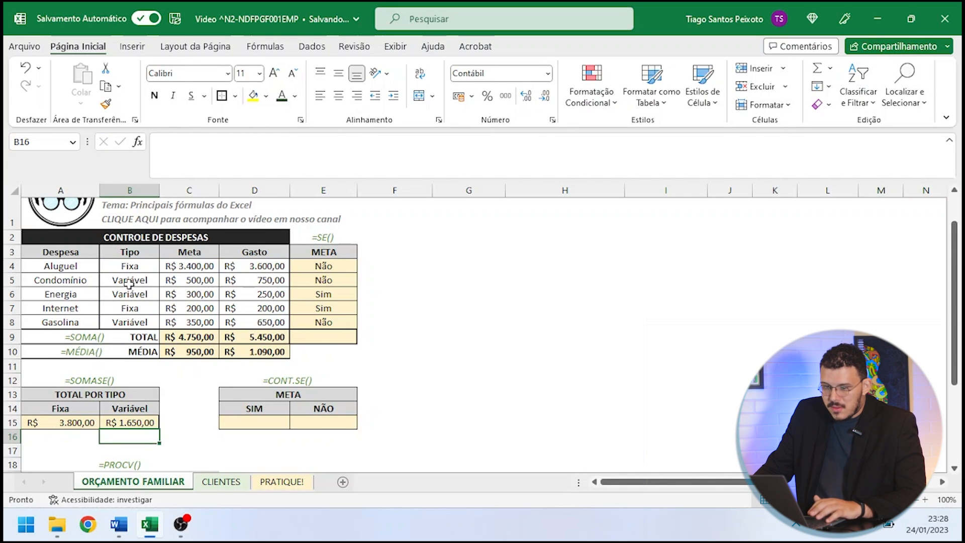
- Check the Variável total against the combined Condomínio, Energia and Gasolina spending in D5, D6 and D8
click(239, 281)
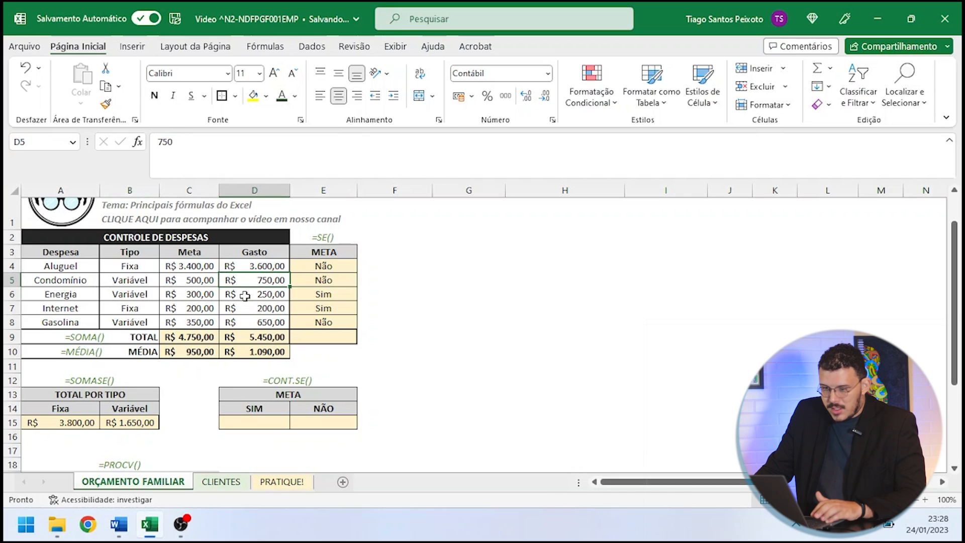
ctrl+click(245, 296)
ctrl+click(268, 322)
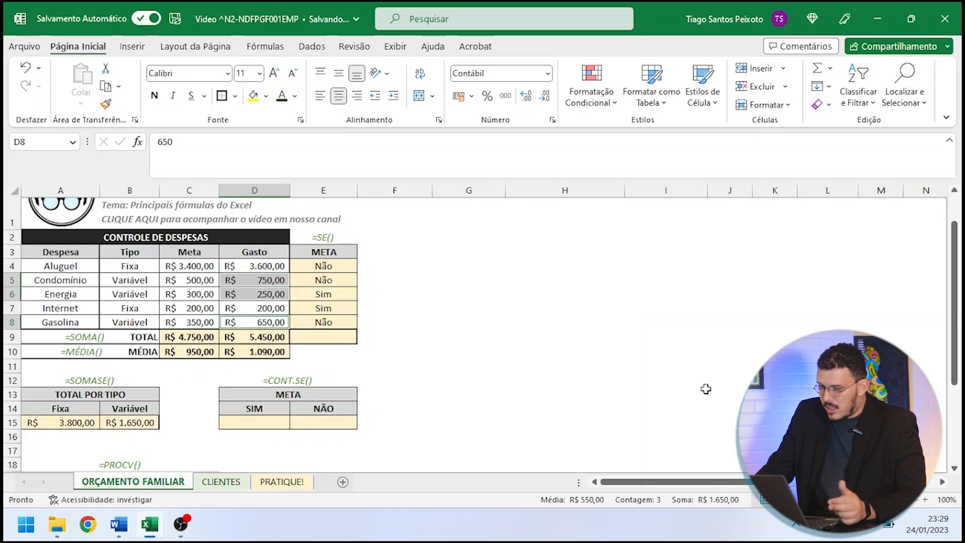
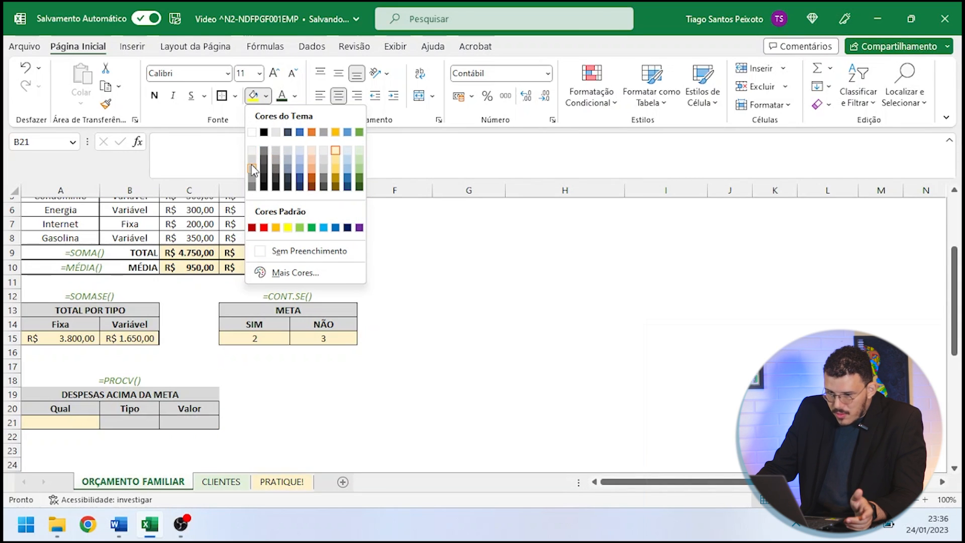
- Fill the Tipo and Valor cells B21:C21 with the lightest gray theme shade
click(252, 150)
click(307, 395)
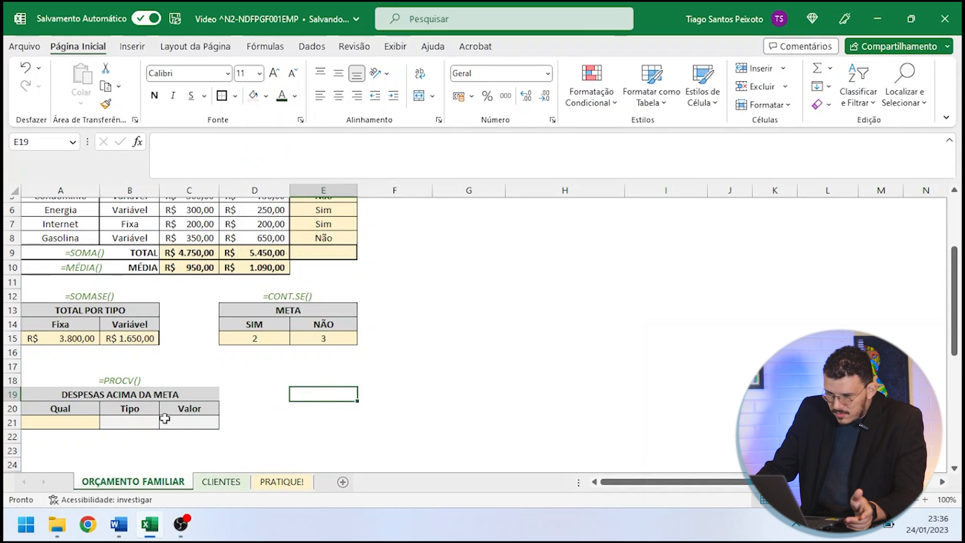
click(91, 434)
click(72, 425)
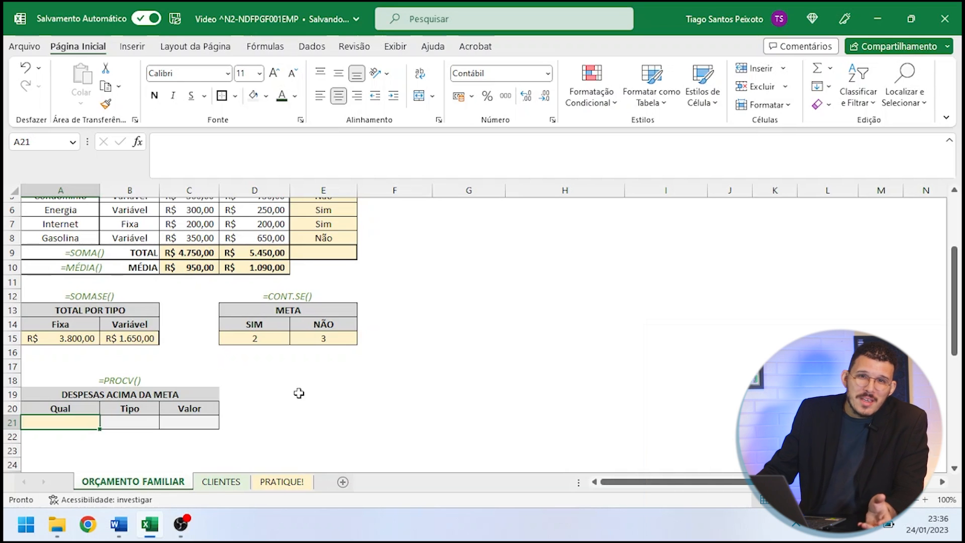
- Enter Aluguel as a sample in the Qual cell A21 and review the Tipo and Valor cells beside it
click(222, 452)
click(51, 423)
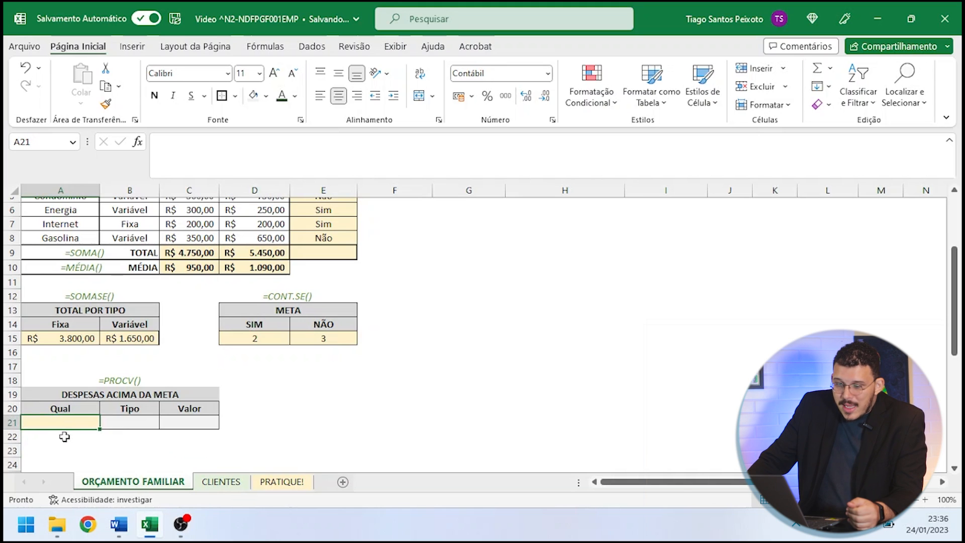
text(Aluguel)
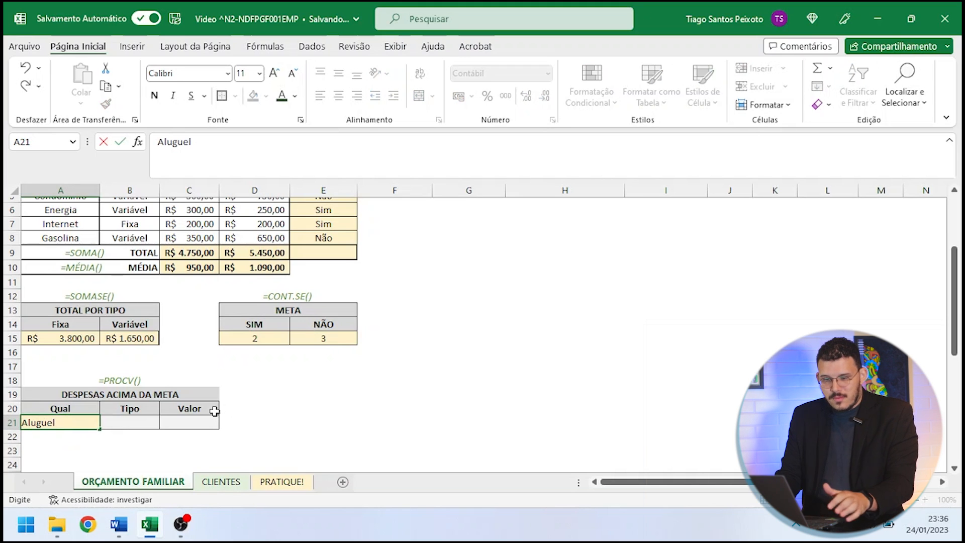
key(Return)
click(129, 424)
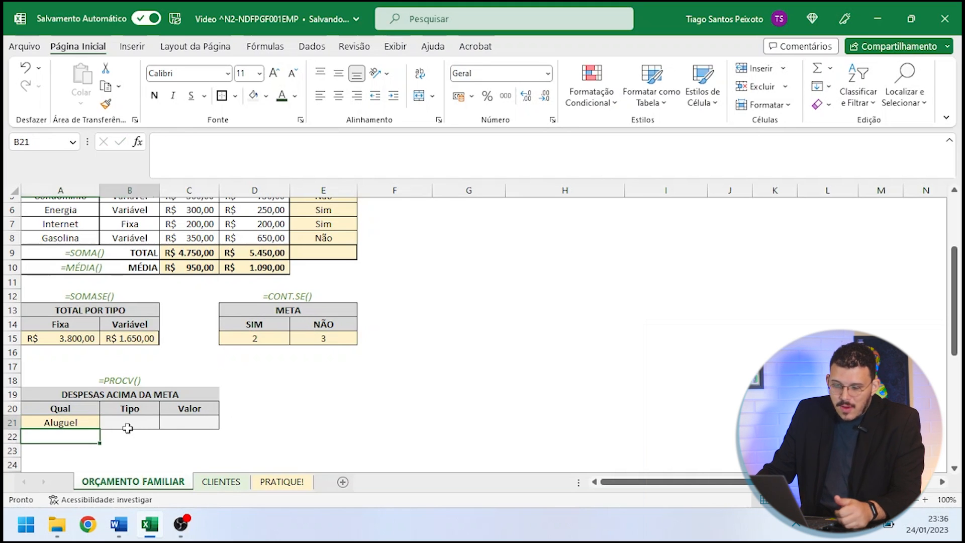
click(193, 421)
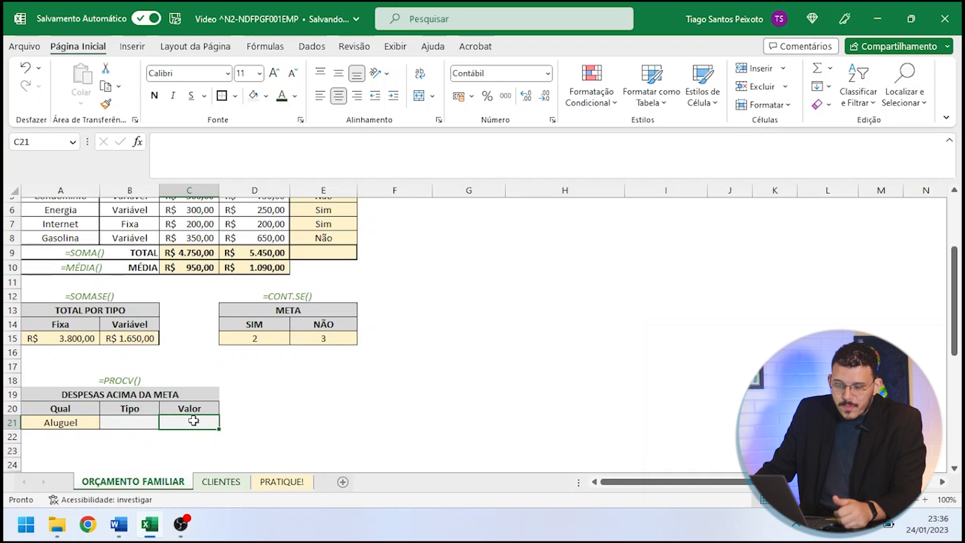
click(117, 425)
click(60, 425)
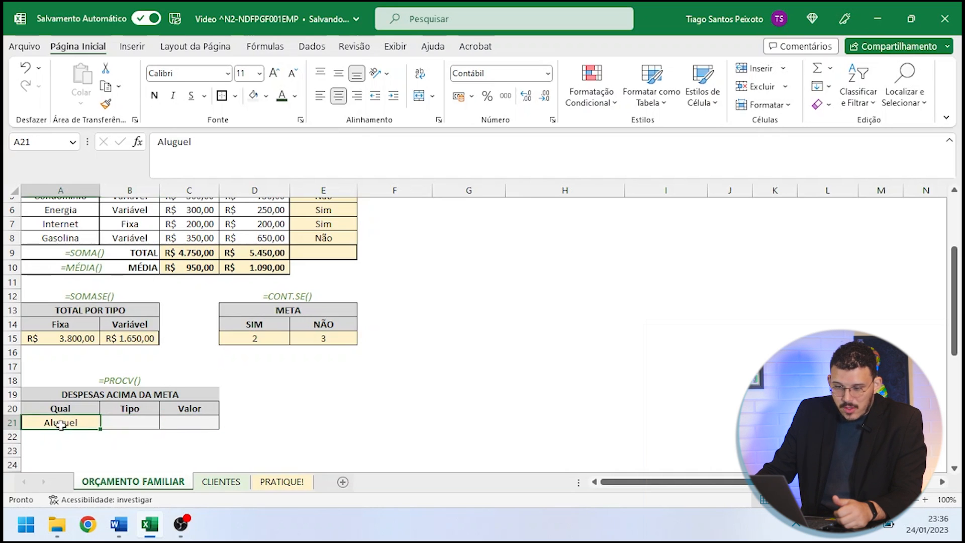
click(214, 421)
click(79, 421)
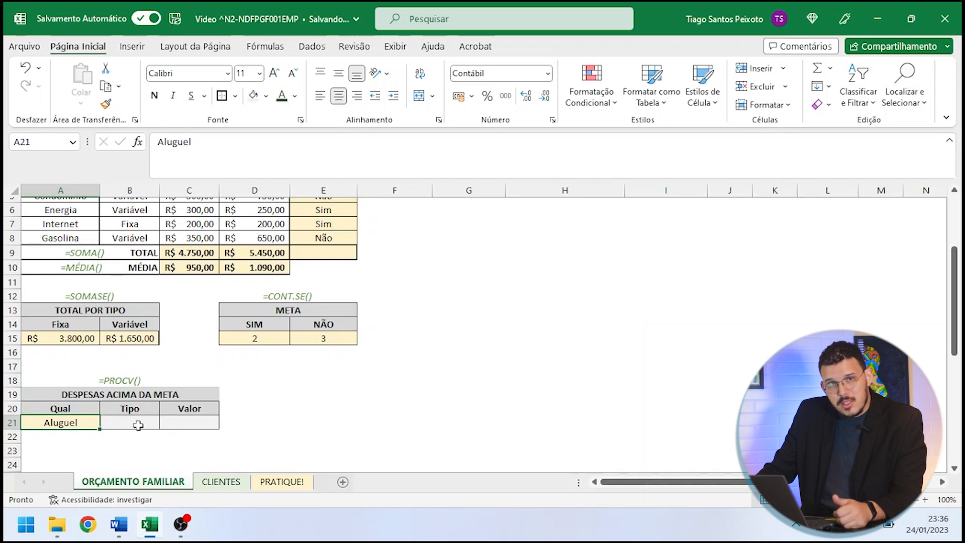
- Clear the sample expense from the Qual cell A21
click(77, 434)
click(76, 422)
key(Delete)
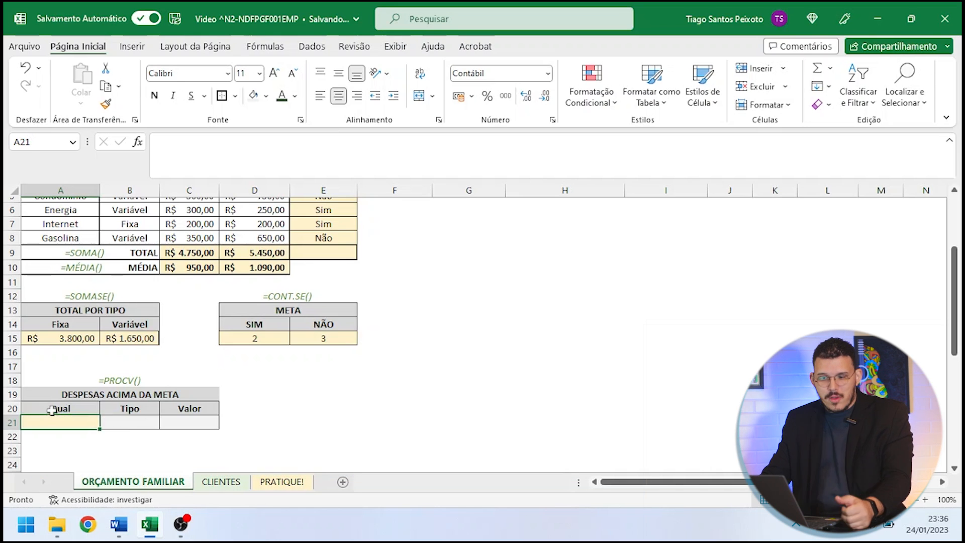
- Start a PROCV formula in the Tipo cell B21 with A21 as the lookup value and A3:E8 as the table
click(118, 426)
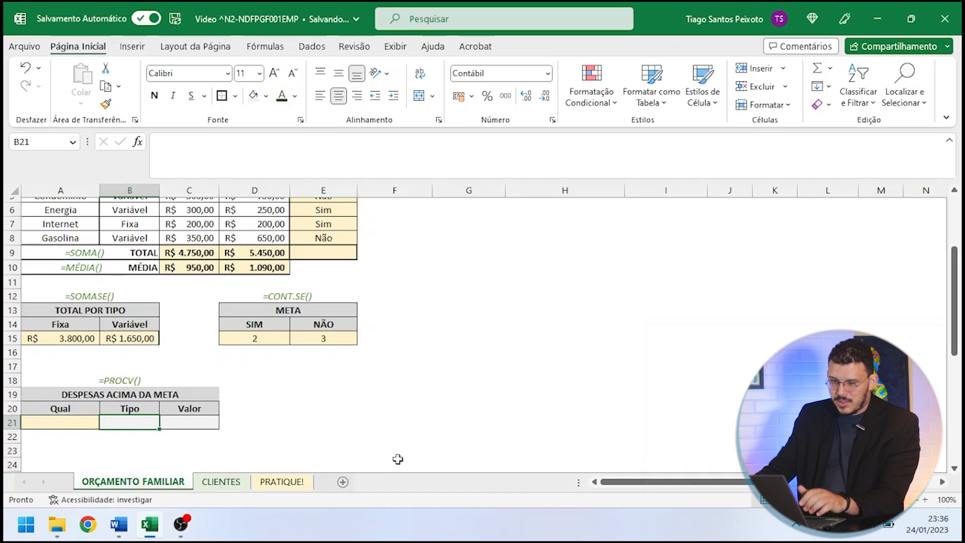
text(=proc)
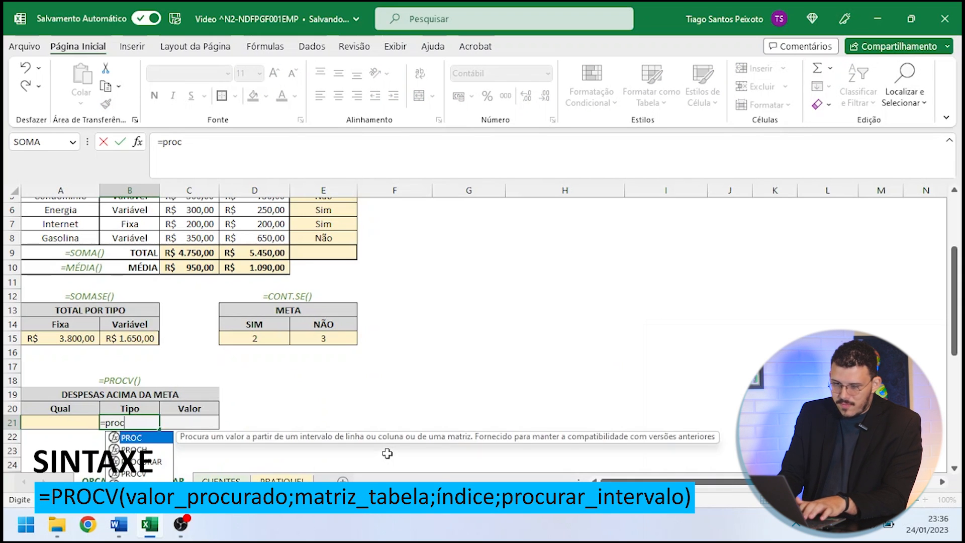
text(v()
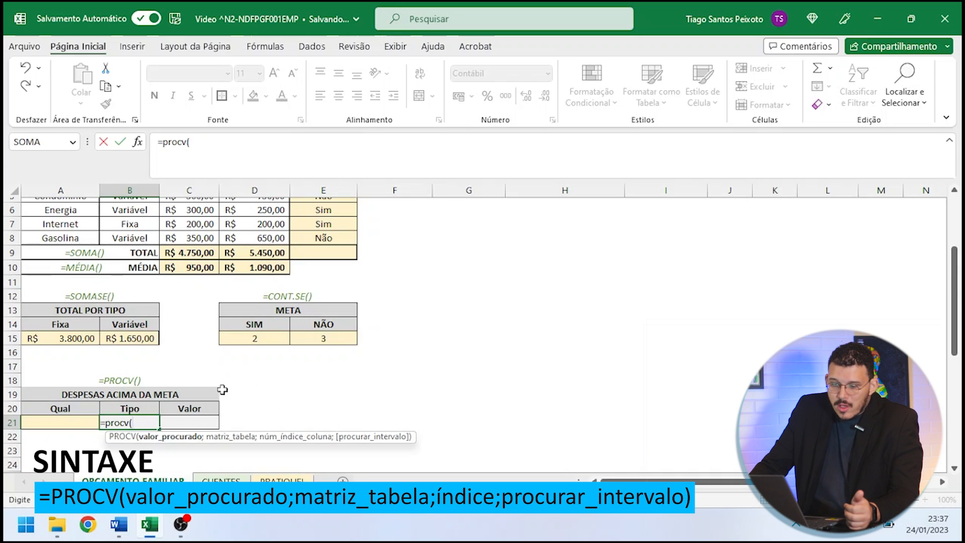
click(53, 425)
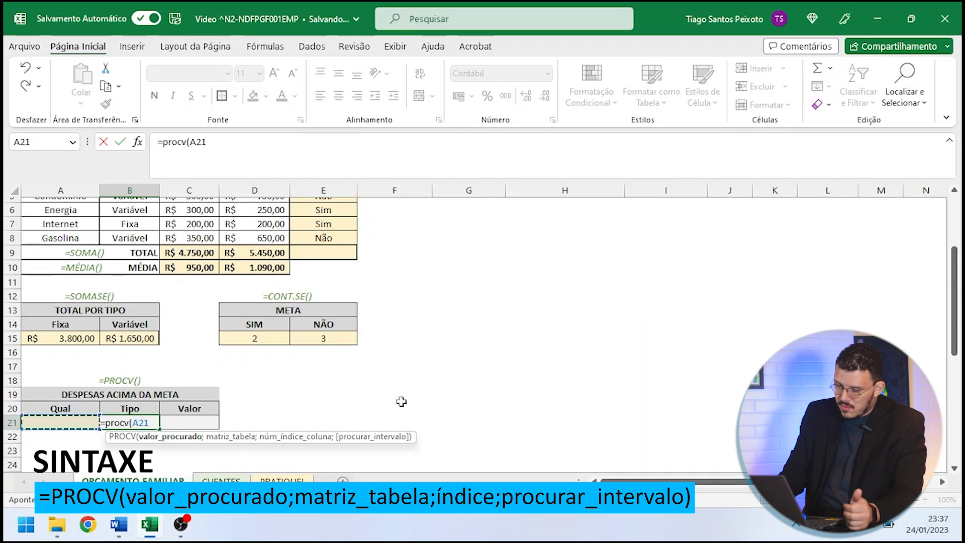
text(;)
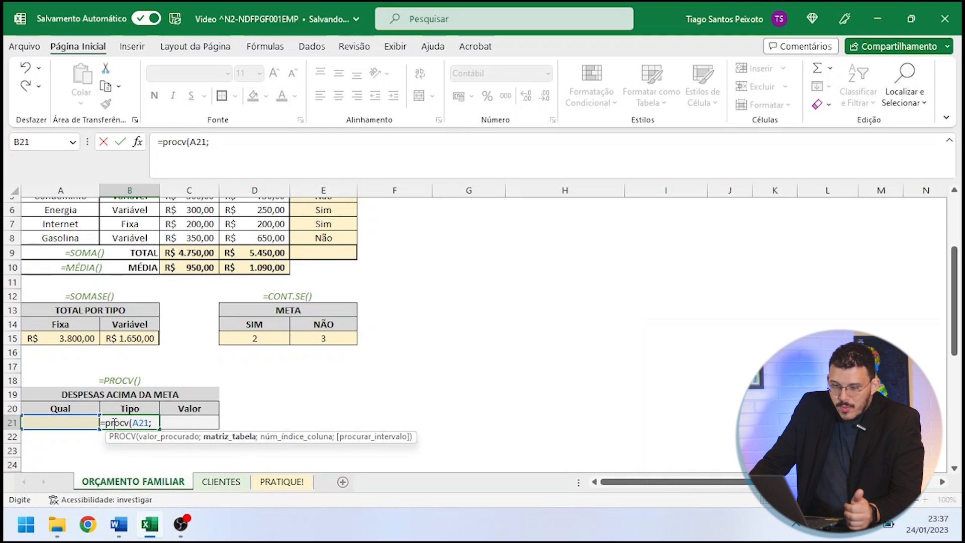
scroll(134, 306, up, 2)
mouse_move(62, 253)
mouse_down()
mouse_move(160, 271)
mouse_move(216, 306)
mouse_move(292, 320)
mouse_move(257, 322)
mouse_move(325, 316)
mouse_up()
scroll(430, 376, down, 1)
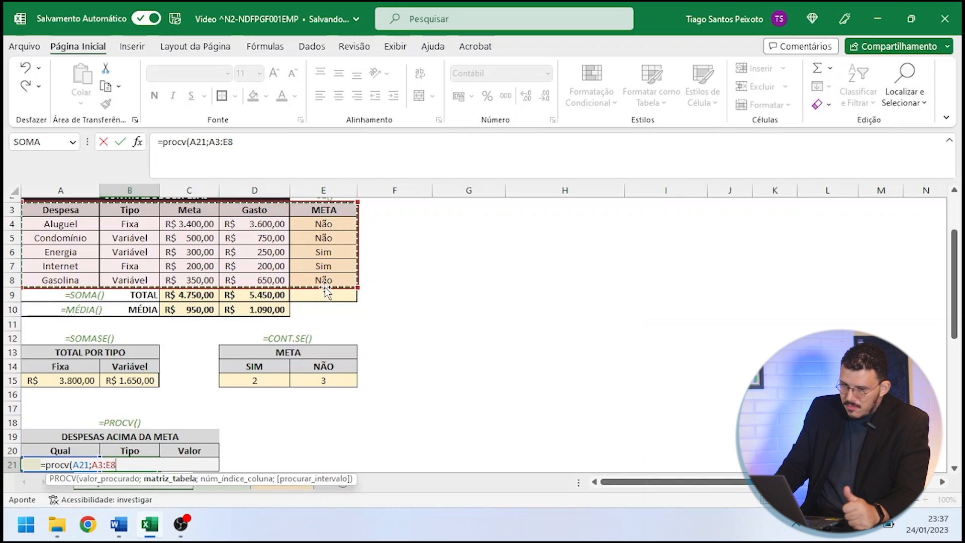
text(;)
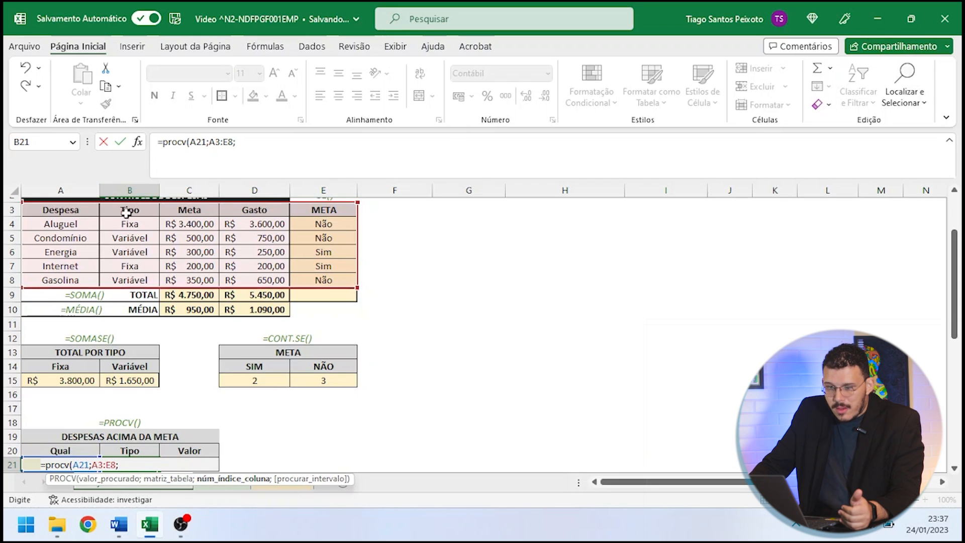
- Complete the B21 formula as =PROCV(A21;A3:E8;2;0), with column index 2 and exact match
text(b)
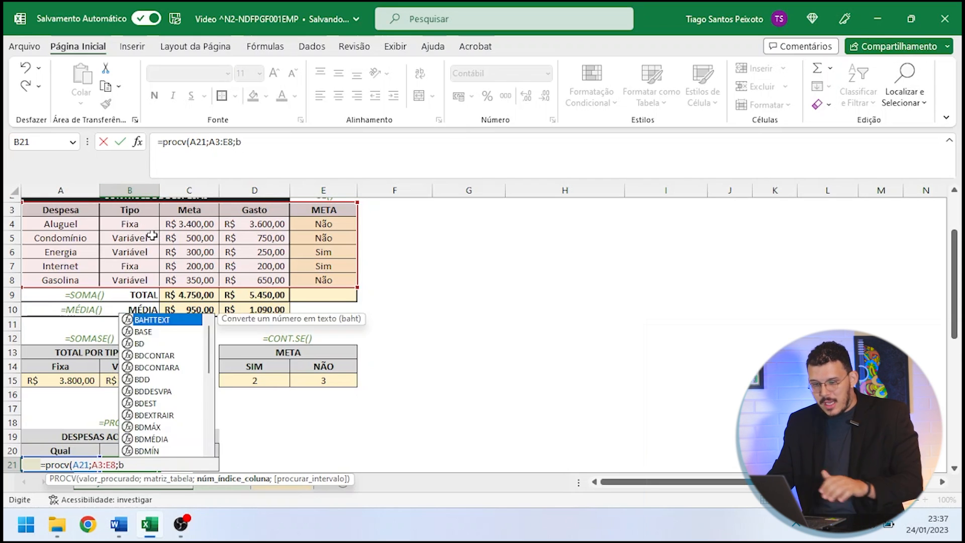
key(BackSpace)
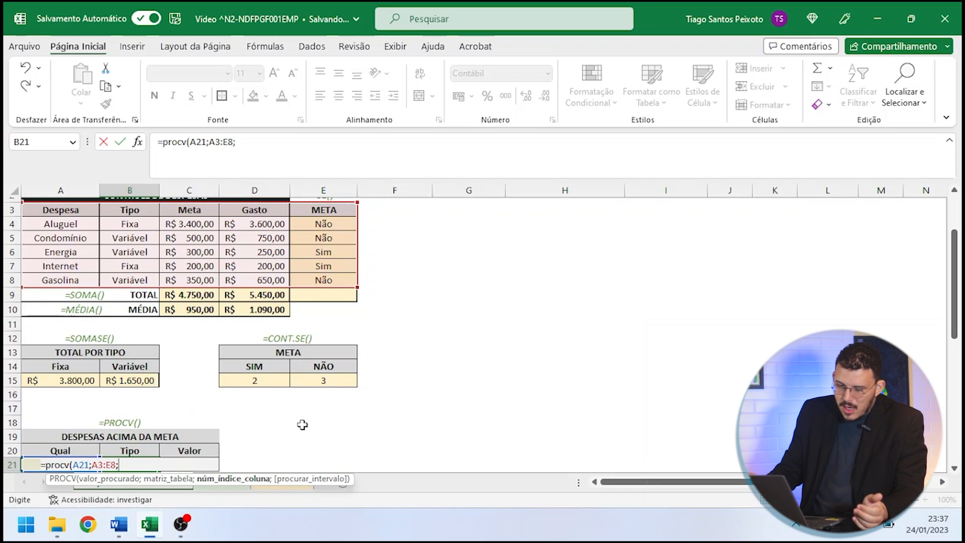
text(2)
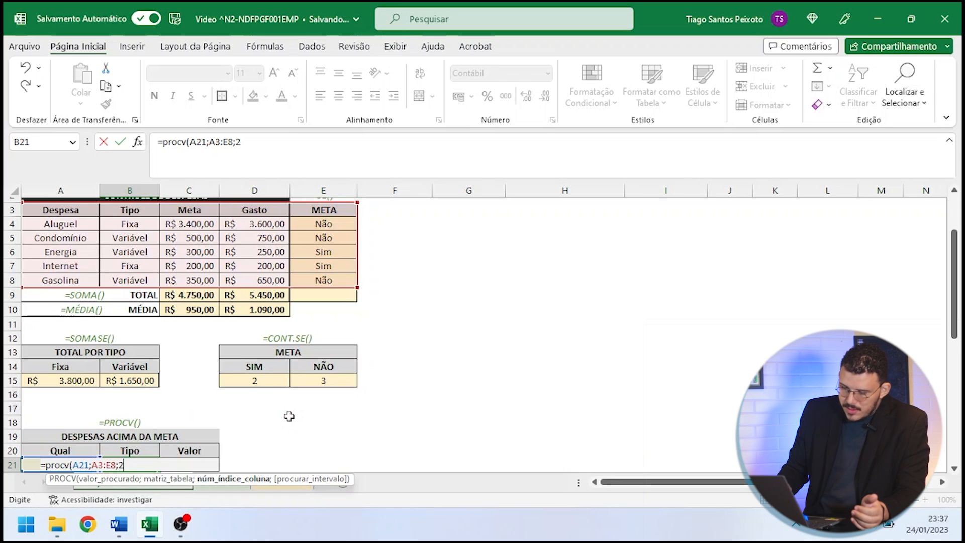
text(;0)
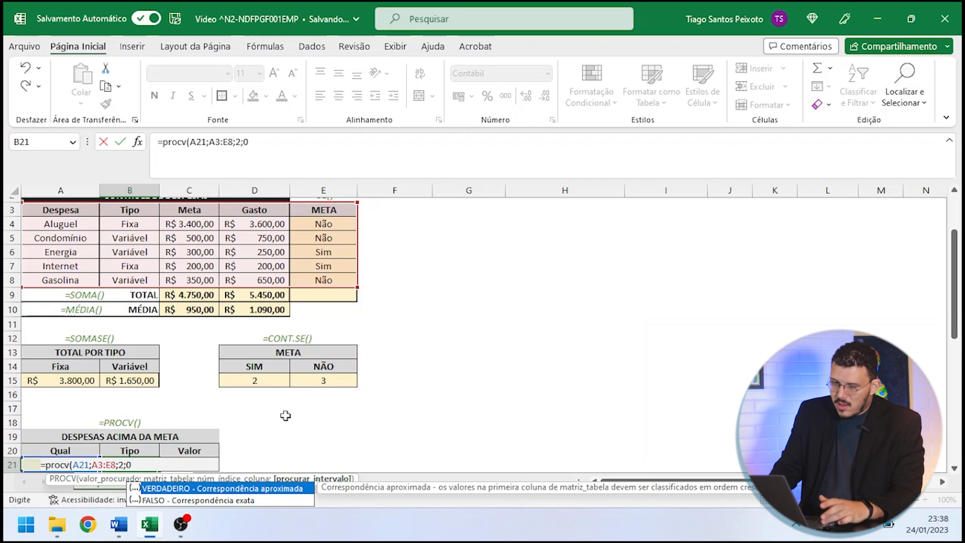
text())
key(Return)
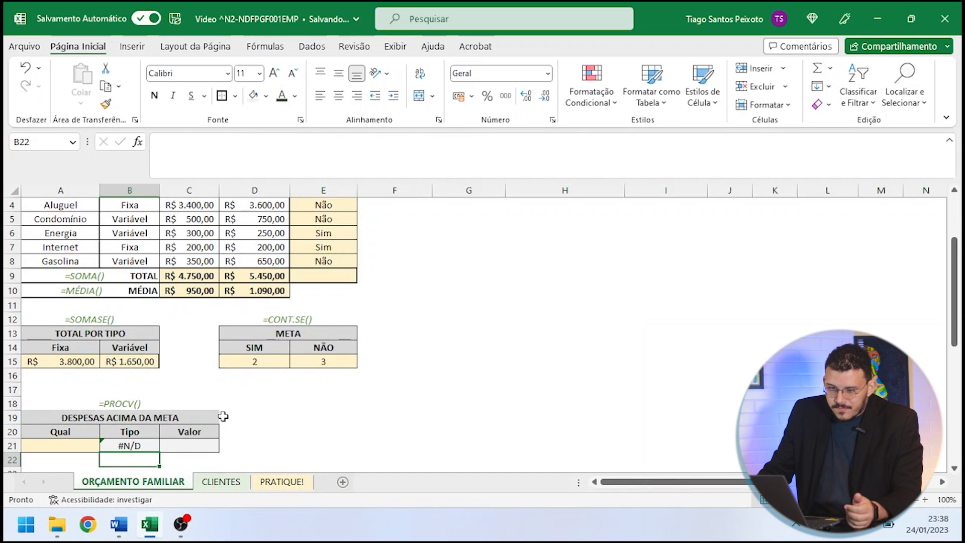
- Enter Aluguel in the Qual cell A21 to test the Tipo lookup
click(129, 446)
click(271, 444)
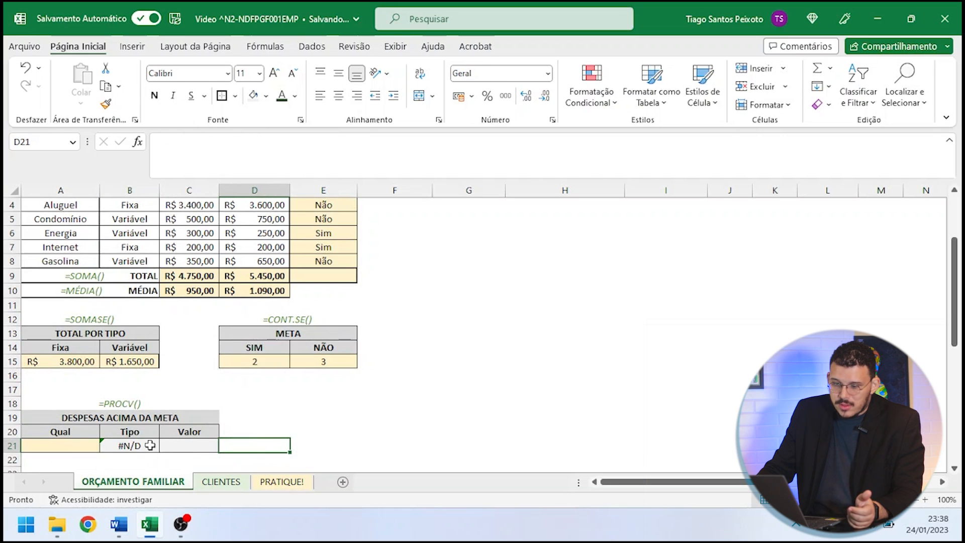
click(65, 446)
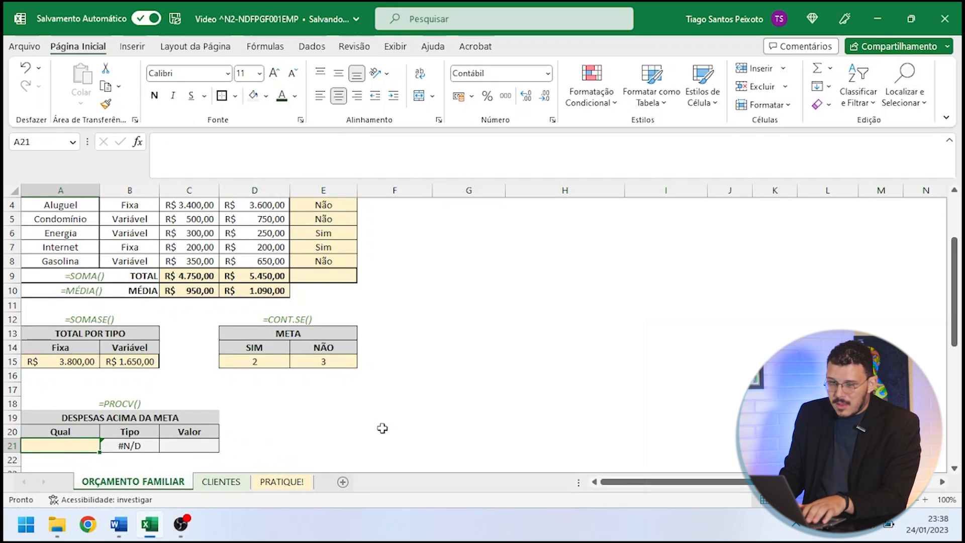
text(Aluguel)
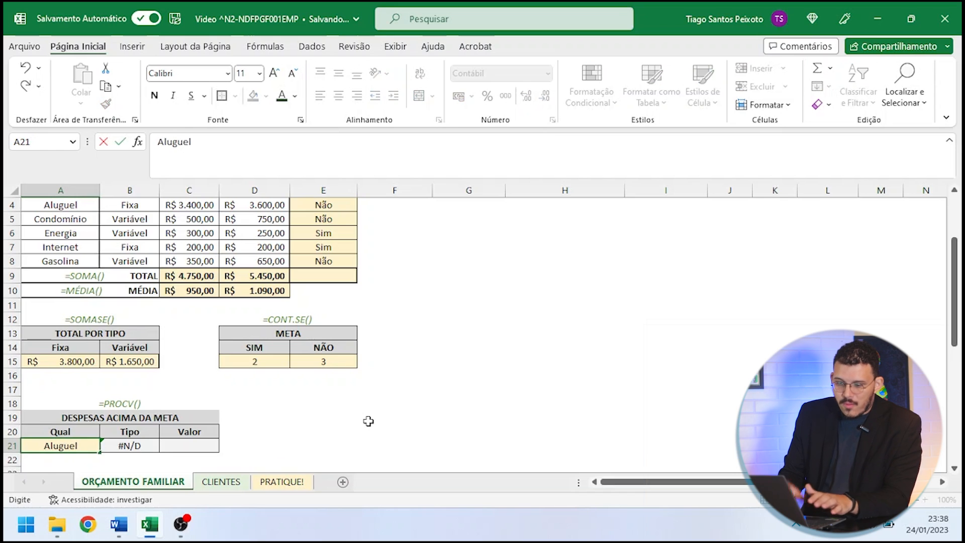
key(Return)
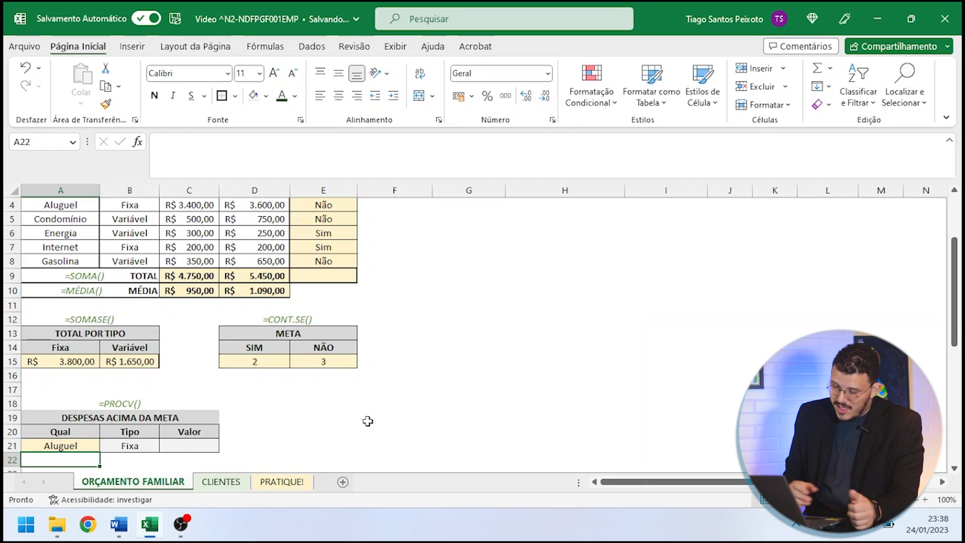
- Test the Tipo lookup with Gasolina in A21, then with lowercase gasolina
key(Up)
text(Gasolina)
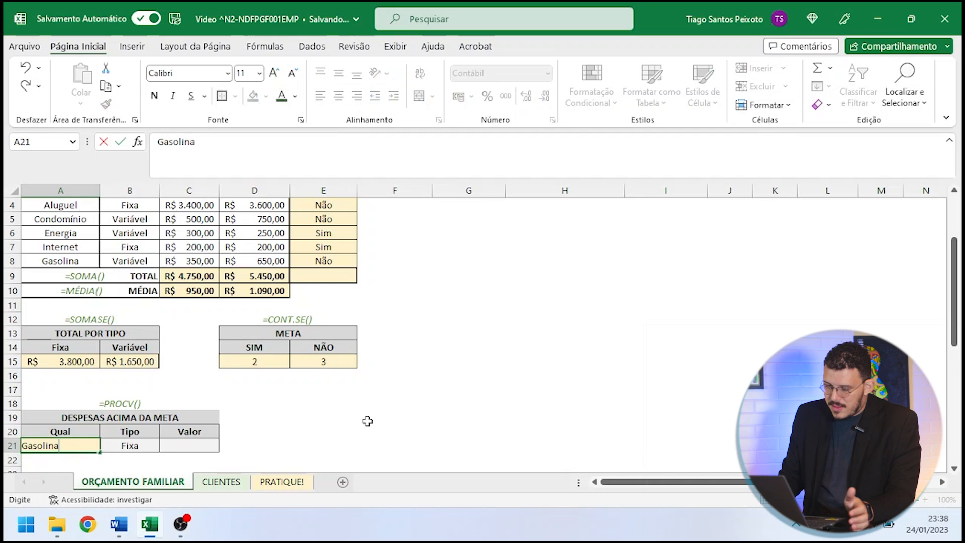
key(Return)
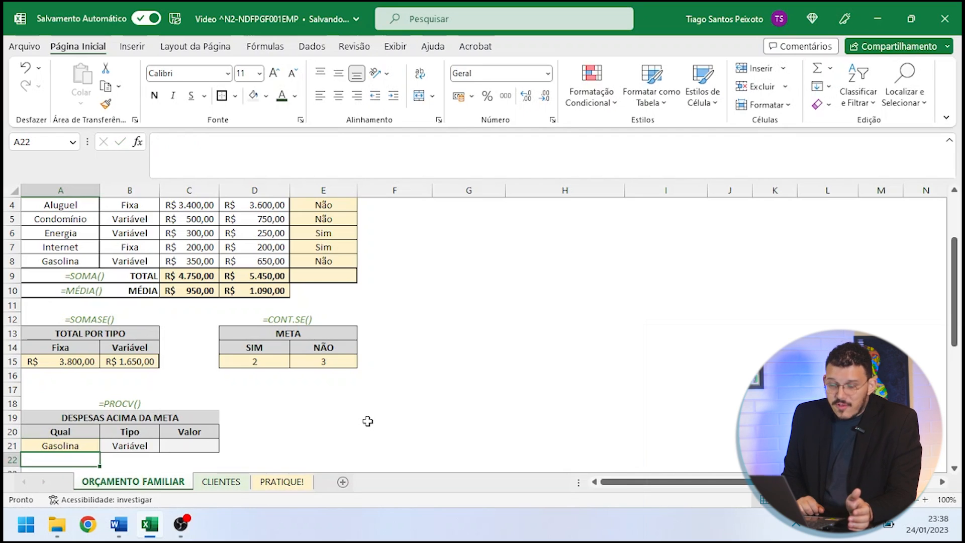
text(gasolin)
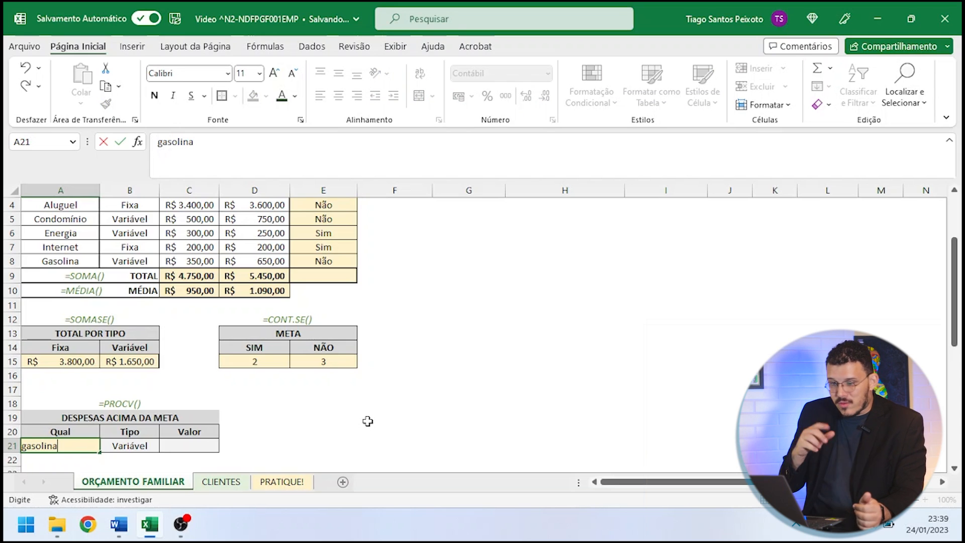
key(Return)
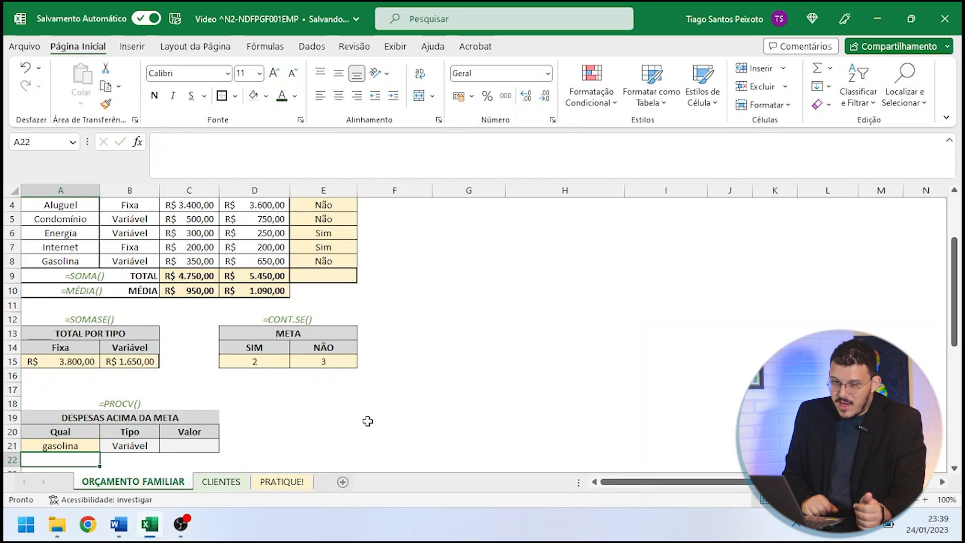
- Replace the expense in A21 with energia to test the Tipo lookup again
key(Up)
text(energia)
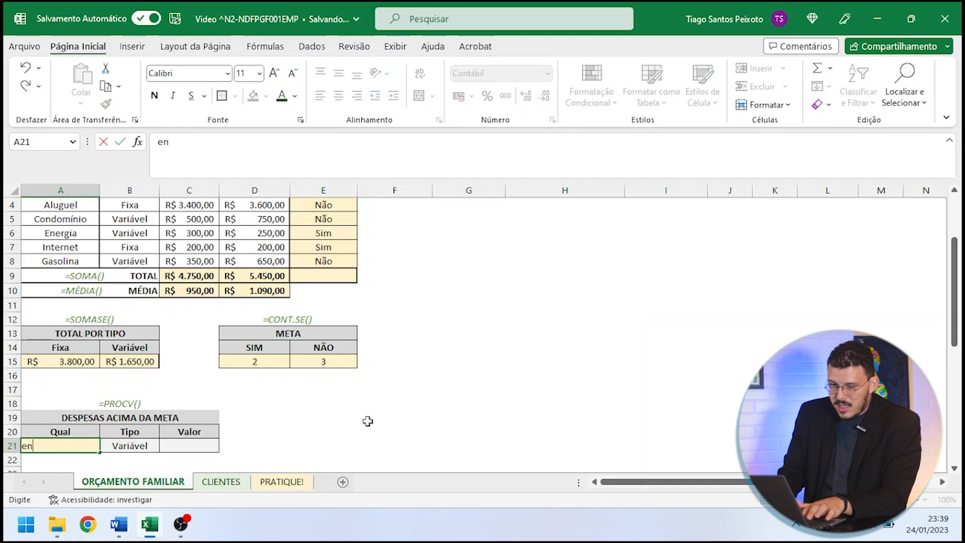
key(Return)
- Set the Qual cell A21 to internet
key(Up)
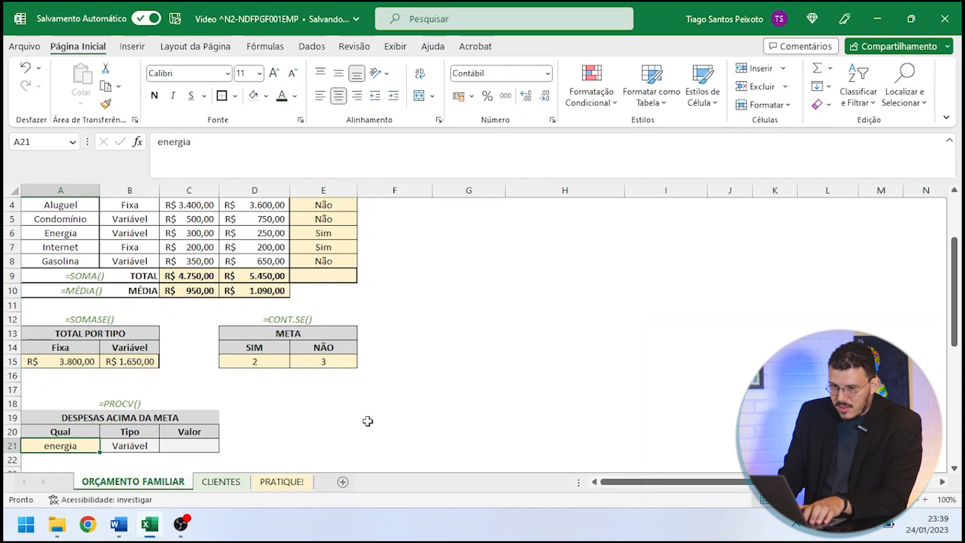
text(internet])
key(BackSpace)
key(Return)
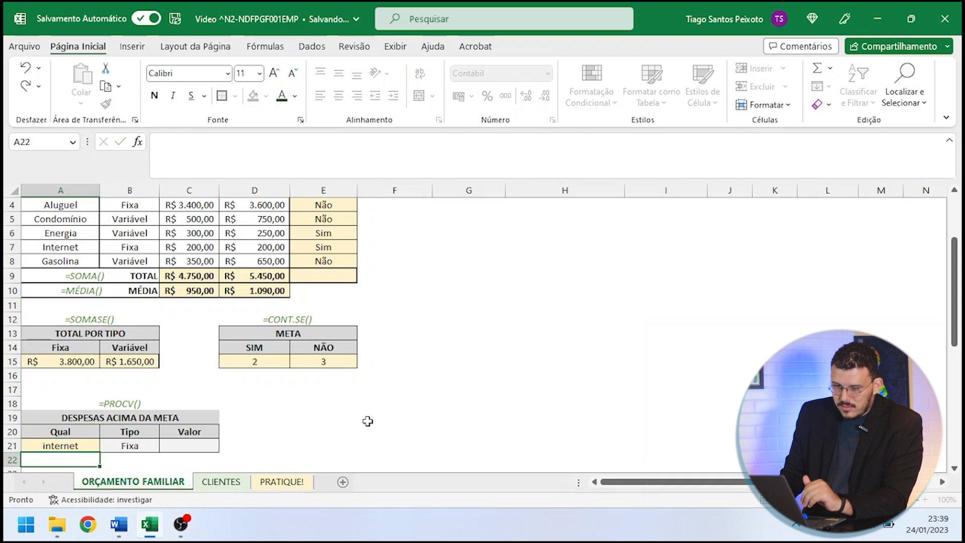
- Start a PROCV formula in the Valor cell C21 with A21 as the lookup value and A3:E8 as the table range
click(214, 446)
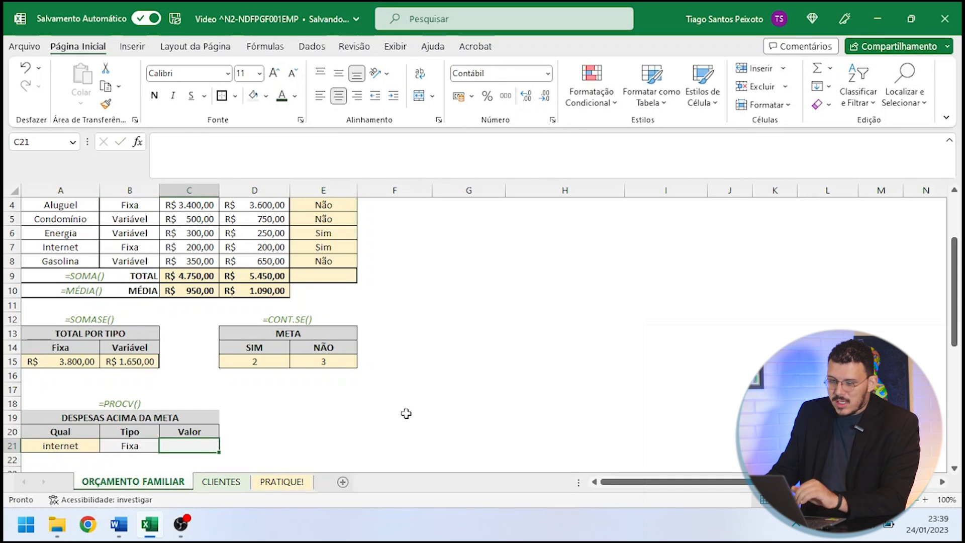
text(=procv()
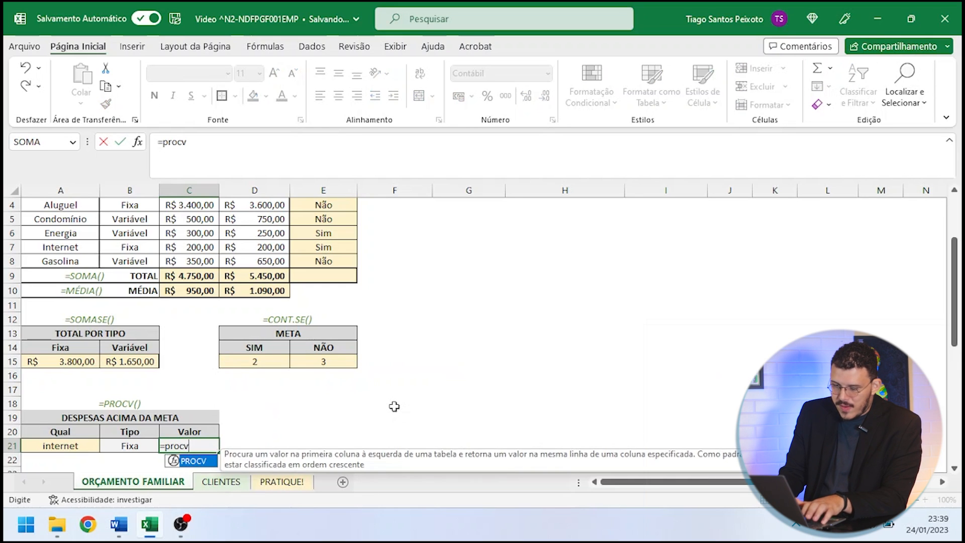
click(61, 442)
text(;)
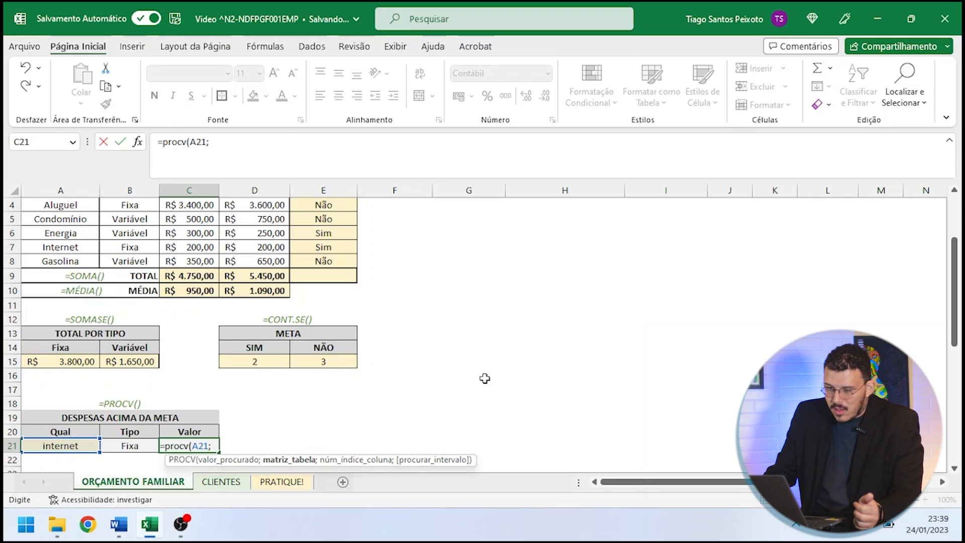
scroll(498, 381, up, 1)
drag(93, 230, 343, 305)
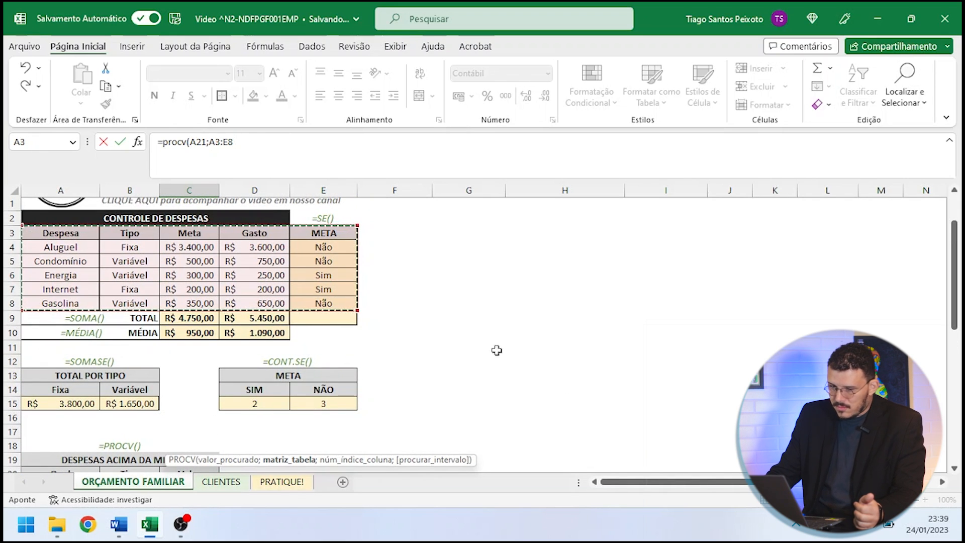
scroll(498, 349, down, 1)
text(;)
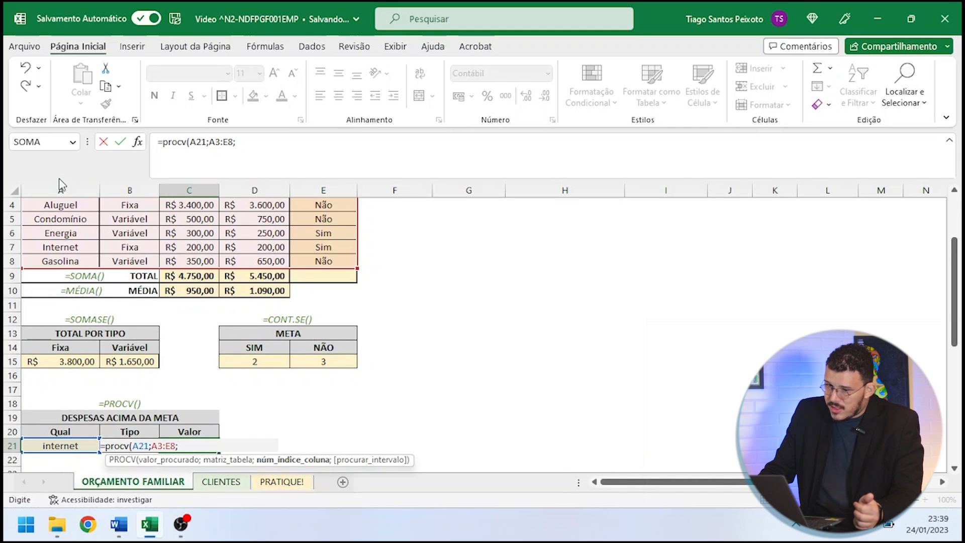
- Complete the Valor formula with column index 4 and exact match 0, and check its result against the Internet row
scroll(263, 222, up, 1)
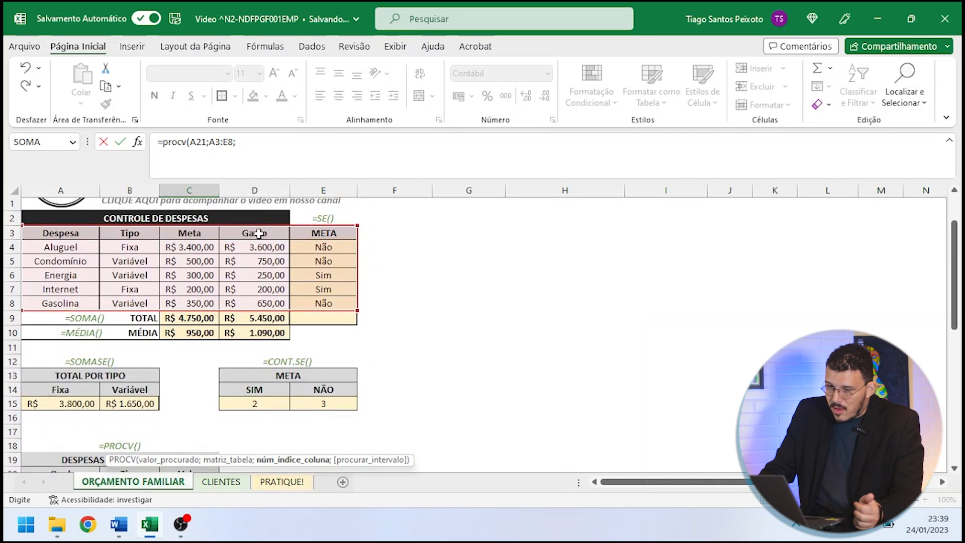
scroll(282, 295, down, 1)
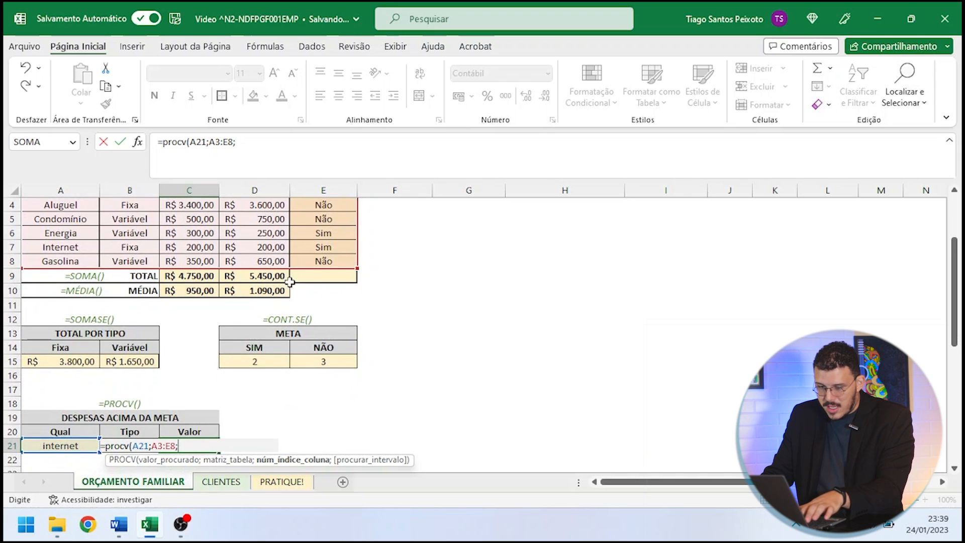
text(;)
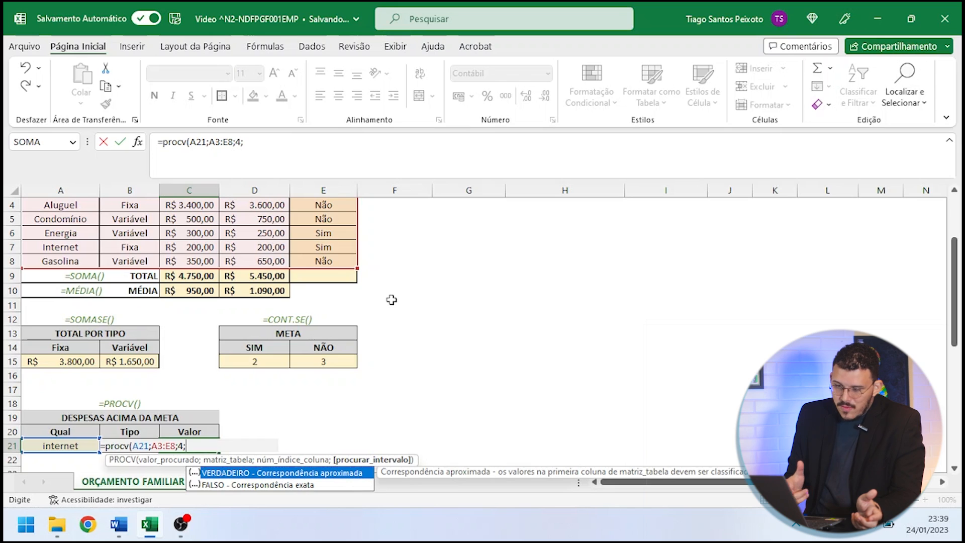
text(0)
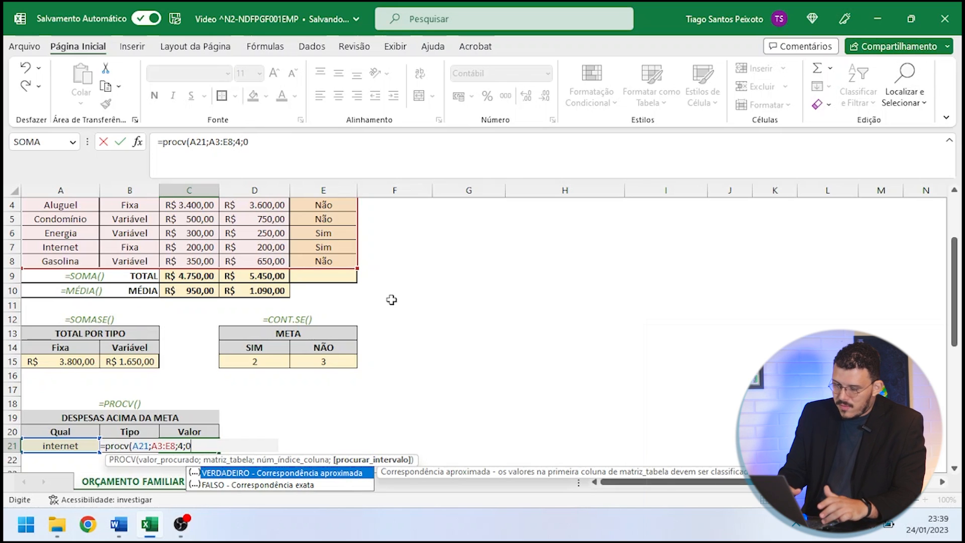
text())
key(Return)
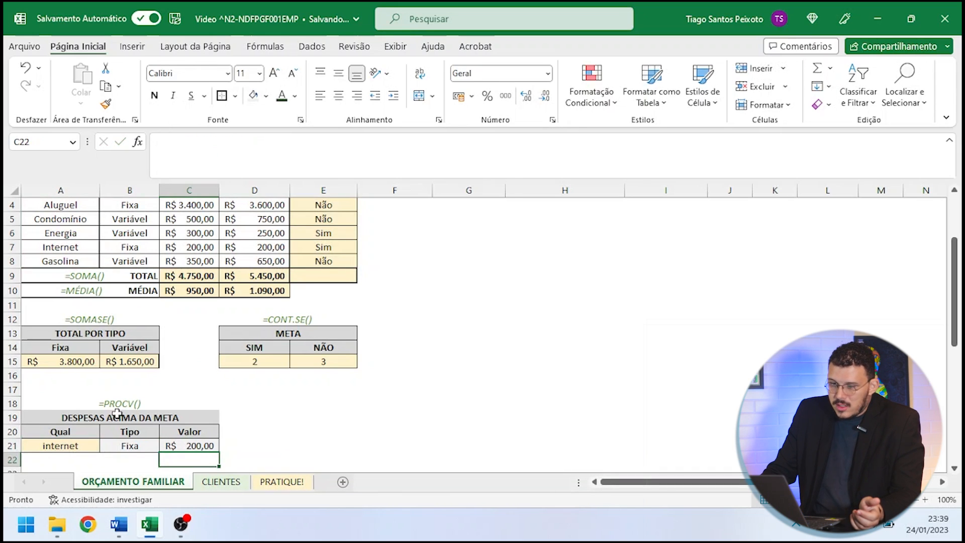
click(253, 267)
drag(261, 249, 68, 245)
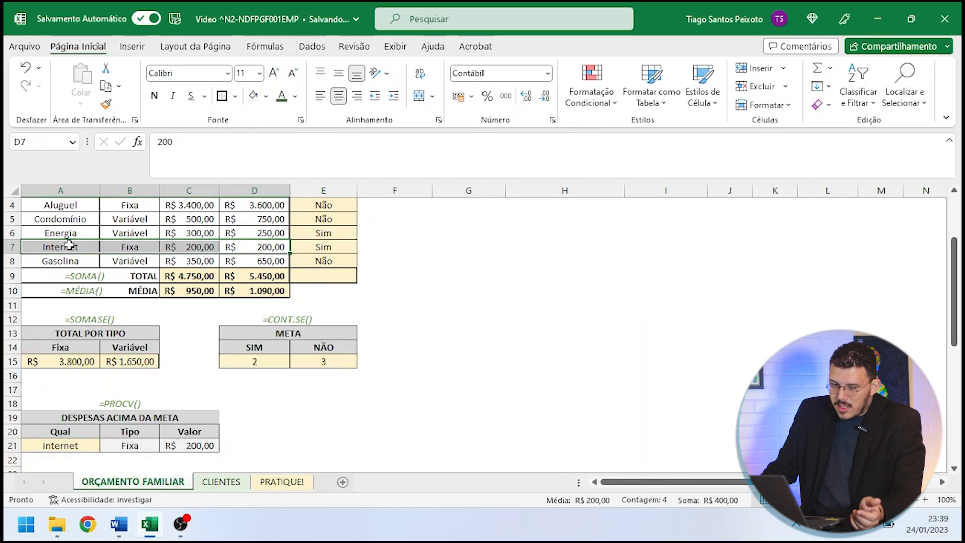
- Set the Qual cell A21 to aluguel and compare the looked-up Tipo and Valor with the Aluguel row of the expense table
click(64, 449)
text(aluguel)
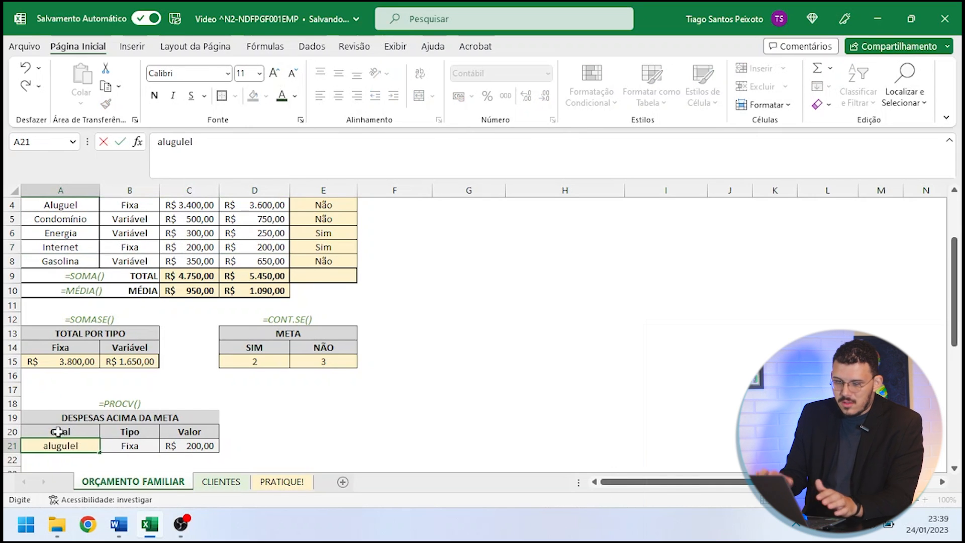
key(Return)
click(64, 444)
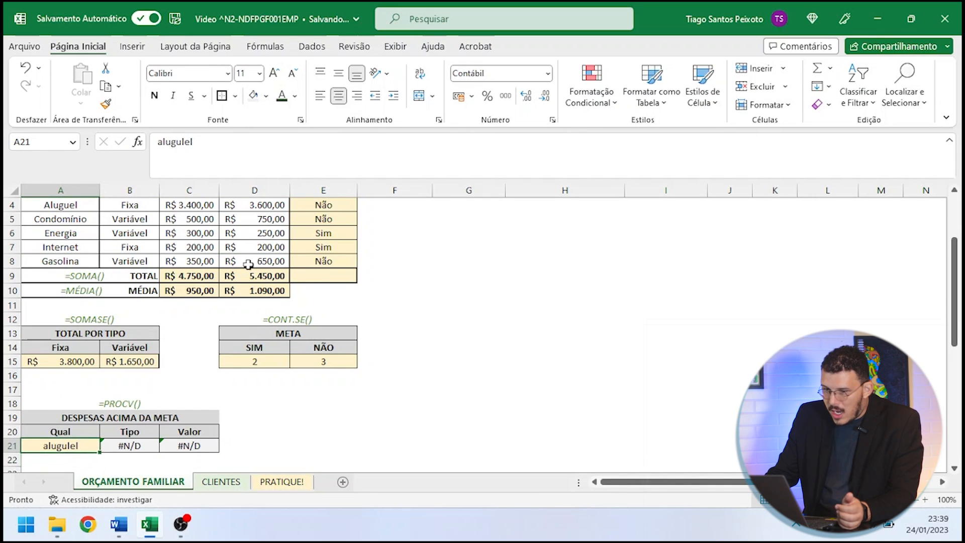
click(248, 149)
key(BackSpace)
key(Return)
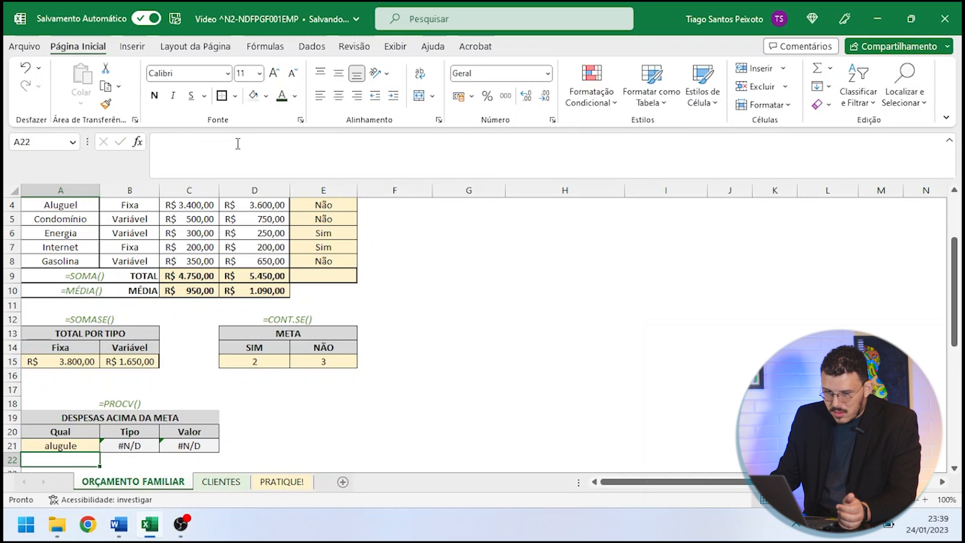
click(60, 444)
click(239, 150)
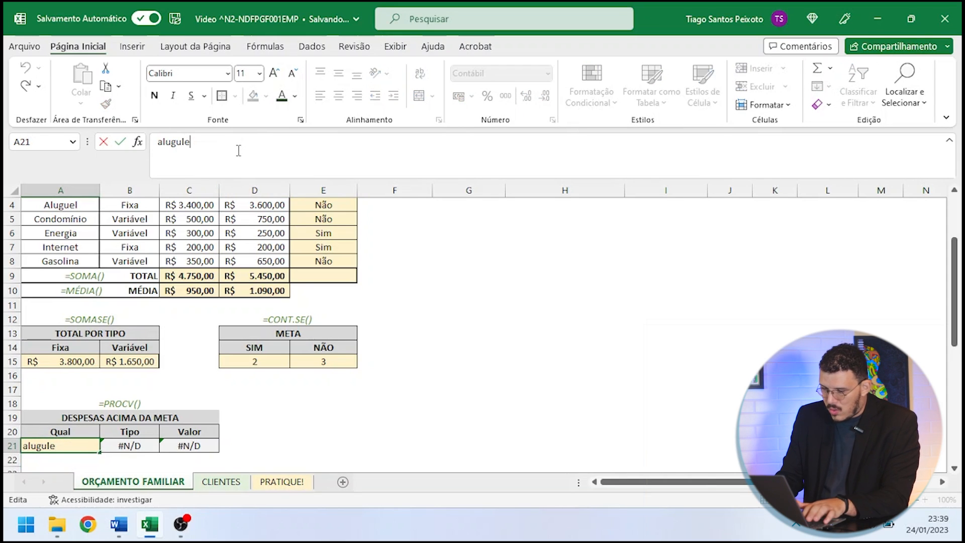
text(el)
key(Return)
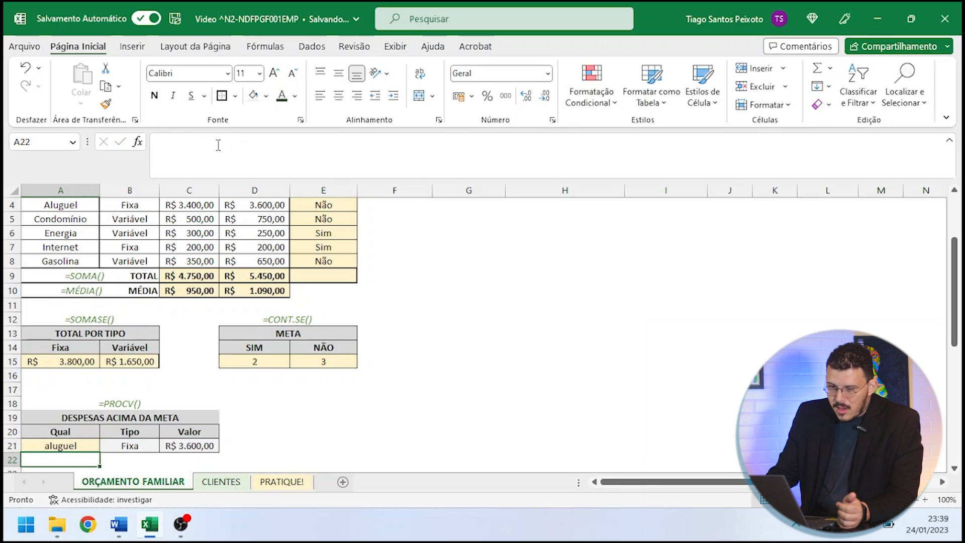
click(260, 207)
click(142, 204)
click(442, 320)
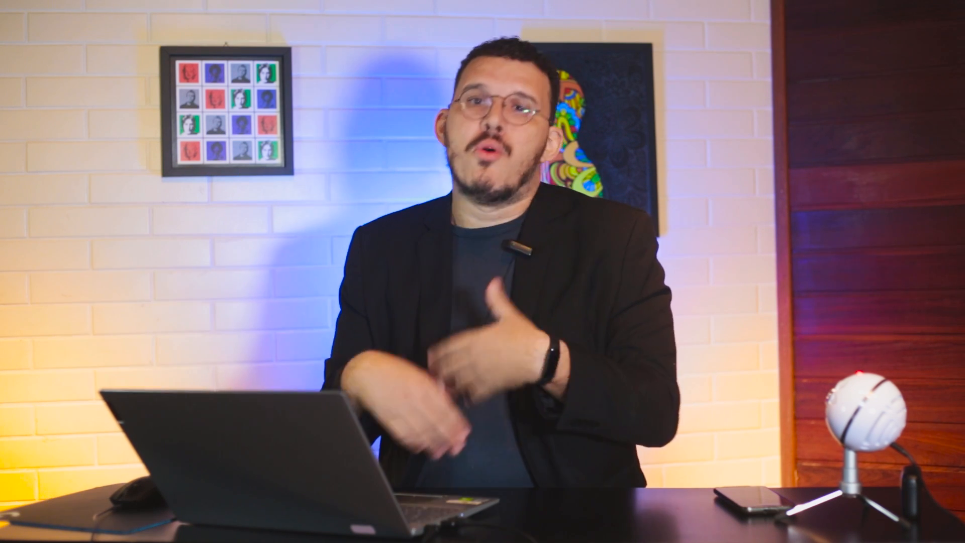